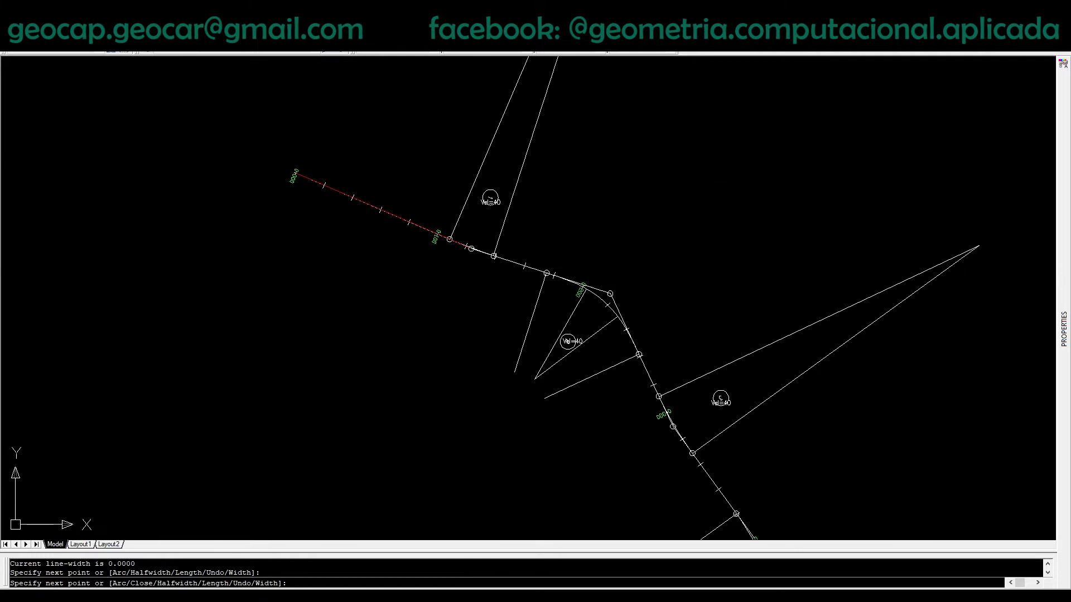
- Continue the axis polyline through the curve intersection points up to the one just before station 0+600
{"action": "left_click", "coordinate": [613, 261]}
{"action": "scroll", "coordinate": [617, 258], "scroll_direction": "down", "scroll_amount": 5}
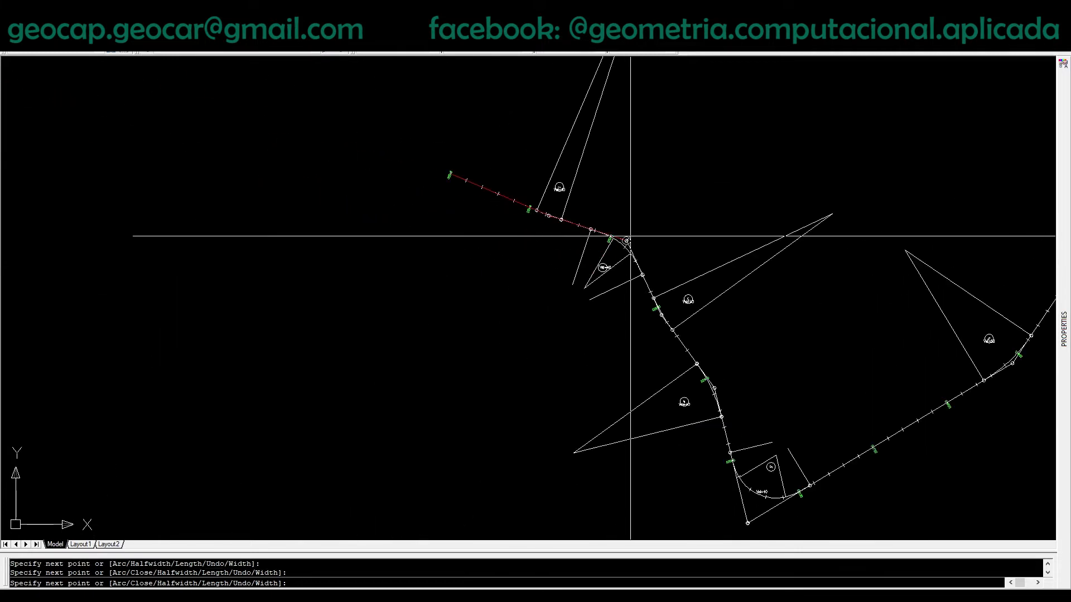
{"action": "scroll", "coordinate": [664, 328], "scroll_direction": "up", "scroll_amount": 5}
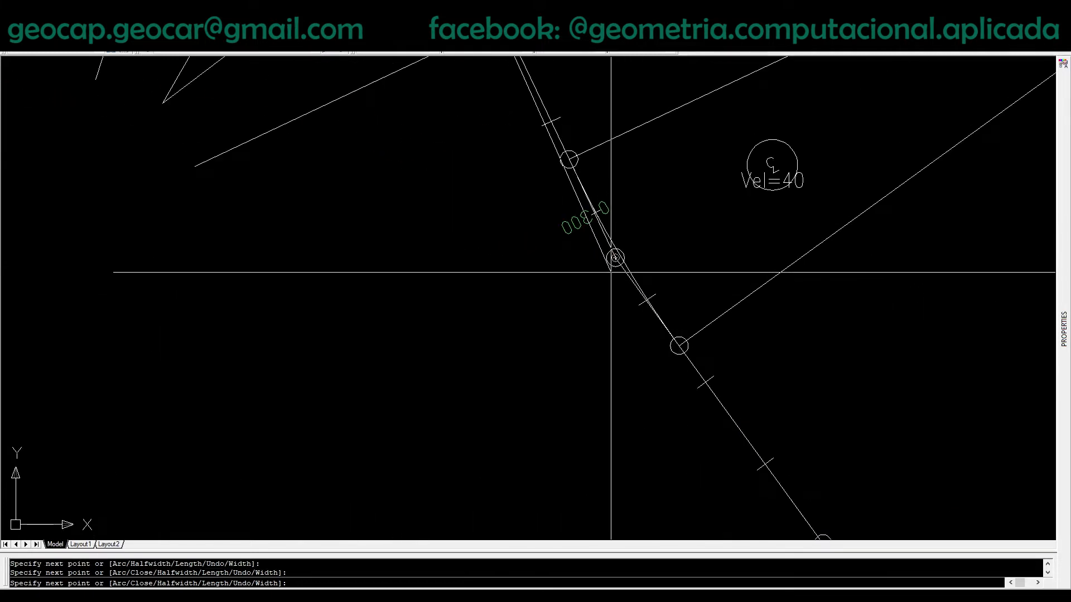
{"action": "scroll", "coordinate": [608, 290], "scroll_direction": "down", "scroll_amount": 6}
{"action": "scroll", "coordinate": [669, 385], "scroll_direction": "up", "scroll_amount": 6}
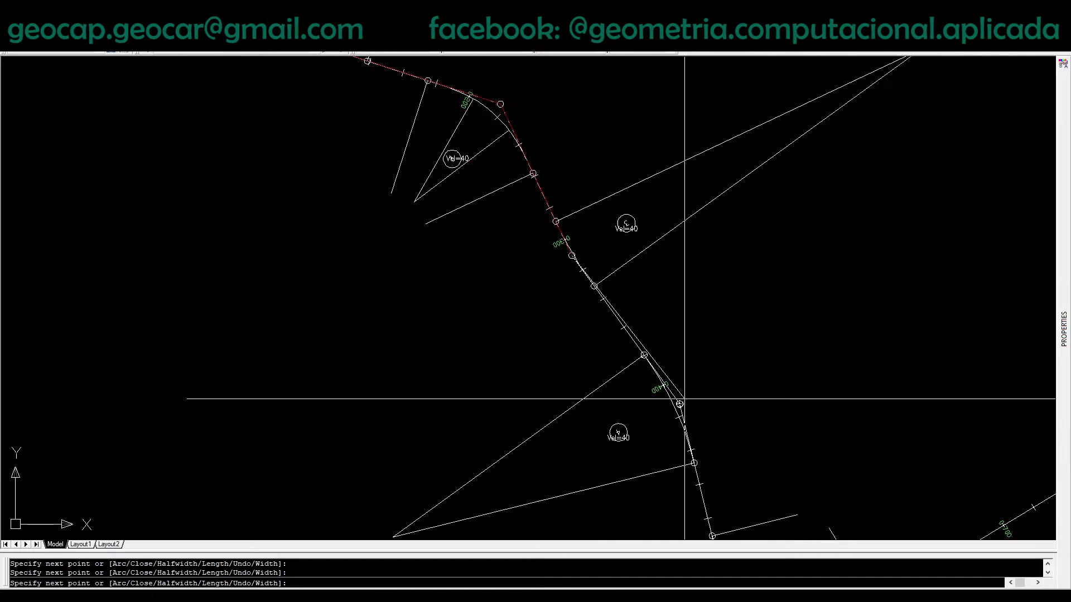
{"action": "scroll", "coordinate": [714, 340], "scroll_direction": "down", "scroll_amount": 8}
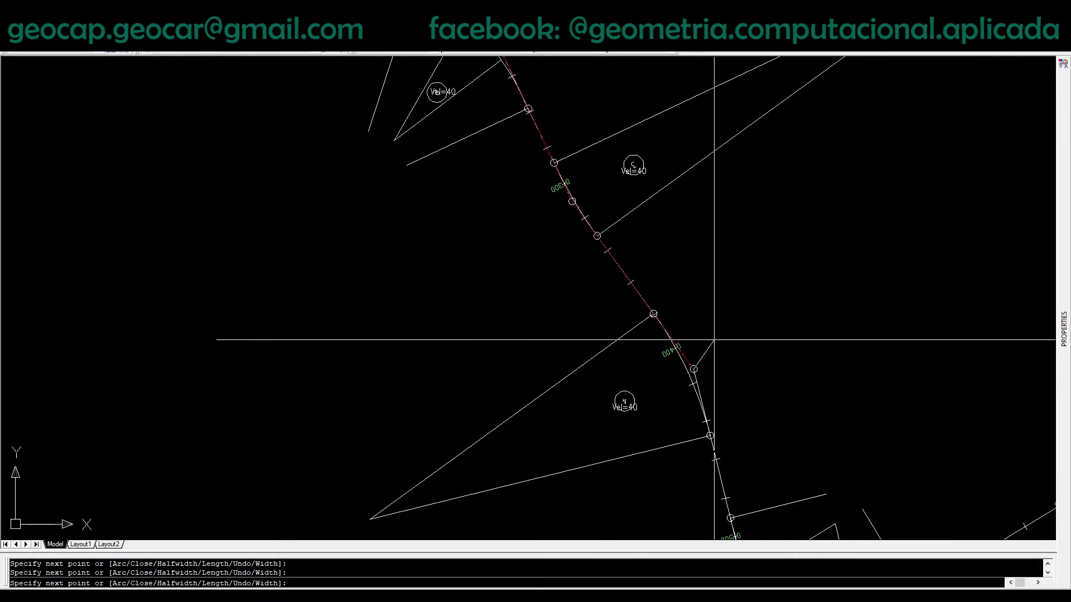
{"action": "middle_click_drag", "start_coordinate": [736, 390], "coordinate": [613, 253]}
{"action": "scroll", "coordinate": [617, 423], "scroll_direction": "up", "scroll_amount": 2}
{"action": "scroll", "coordinate": [619, 424], "scroll_direction": "up", "scroll_amount": 5}
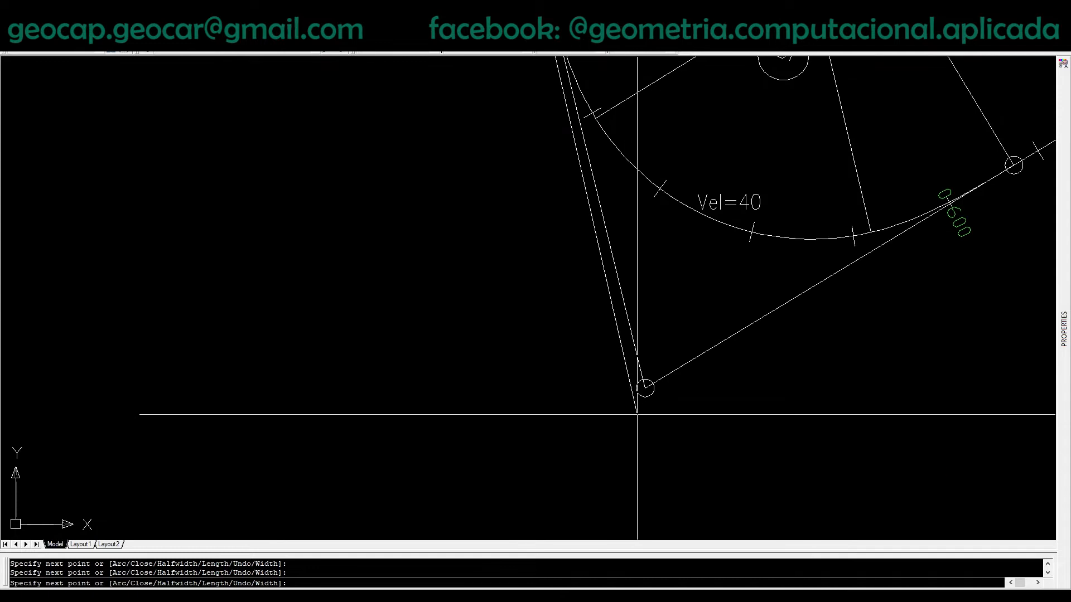
{"action": "left_click", "coordinate": [639, 402]}
- Extend the axis polyline through the intersection points of curves 68 and 69 and finish it at the alignment's endpoint at station 13+400
{"action": "left_click", "coordinate": [660, 272]}
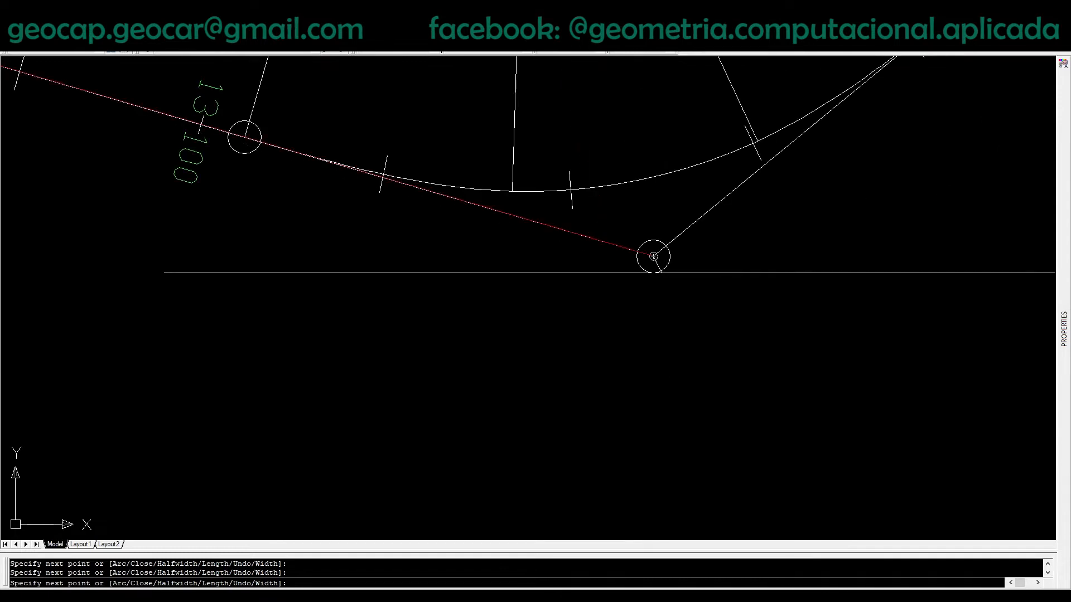
{"action": "scroll", "coordinate": [653, 256], "scroll_direction": "down", "scroll_amount": 8}
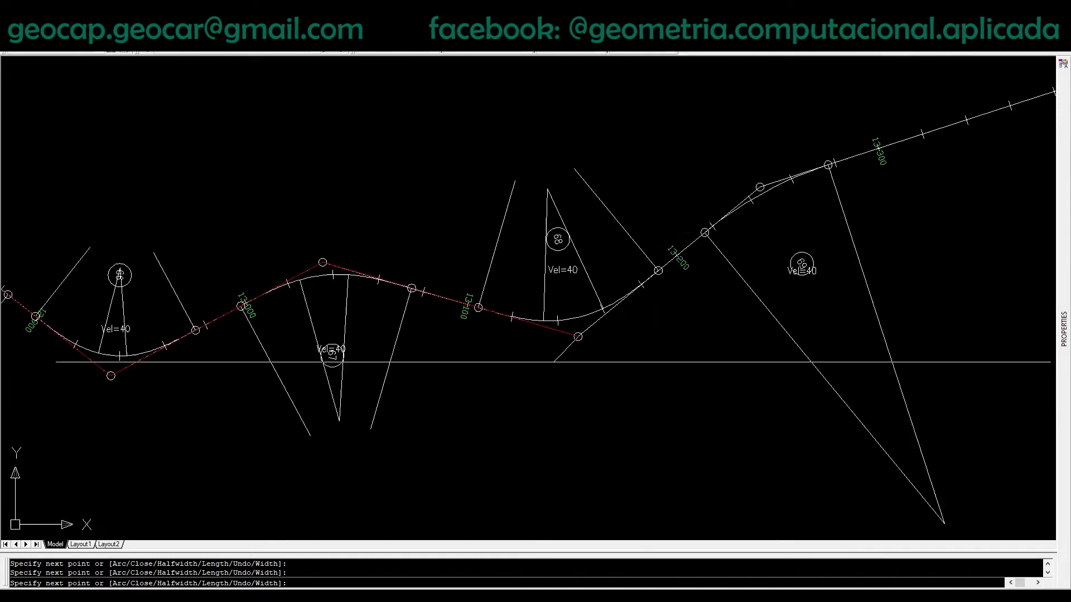
{"action": "scroll", "coordinate": [717, 252], "scroll_direction": "up", "scroll_amount": 7}
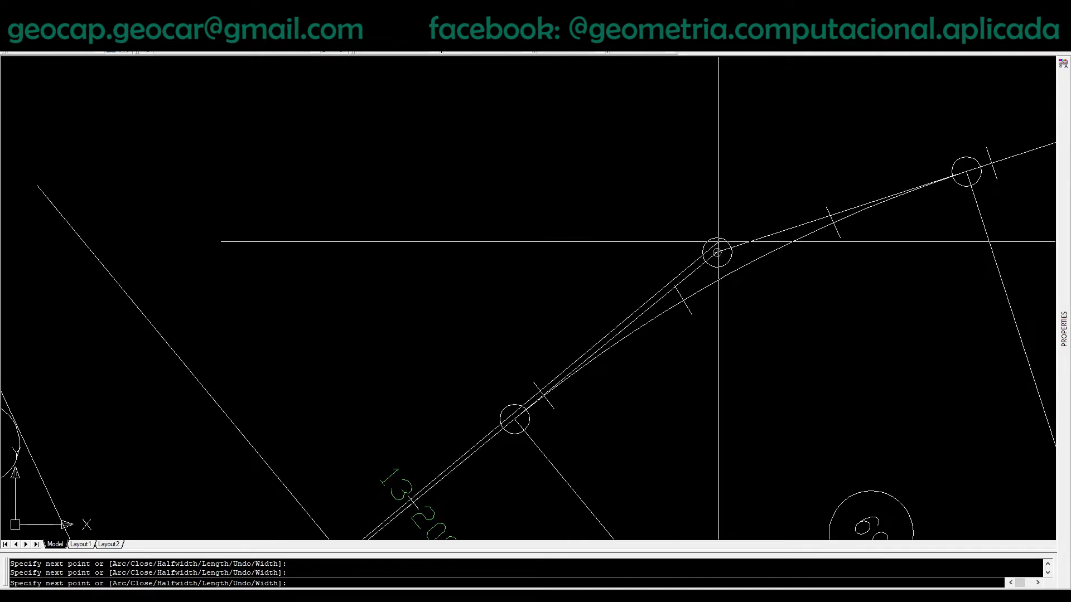
{"action": "left_click", "coordinate": [718, 245]}
{"action": "scroll", "coordinate": [569, 254], "scroll_direction": "down", "scroll_amount": 2}
{"action": "scroll", "coordinate": [583, 256], "scroll_direction": "down", "scroll_amount": 5}
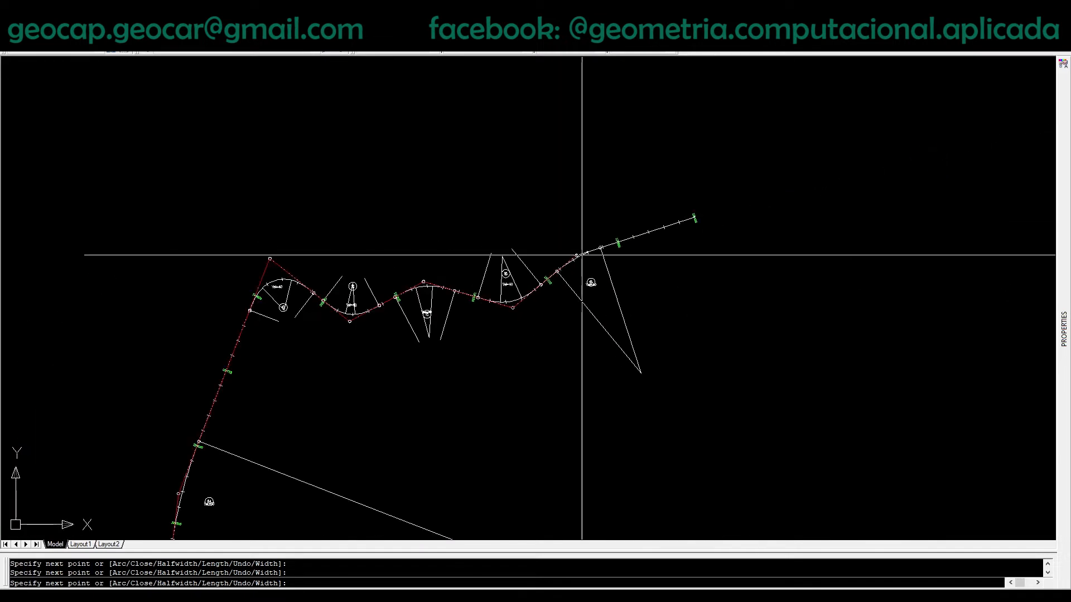
{"action": "scroll", "coordinate": [690, 241], "scroll_direction": "up", "scroll_amount": 6}
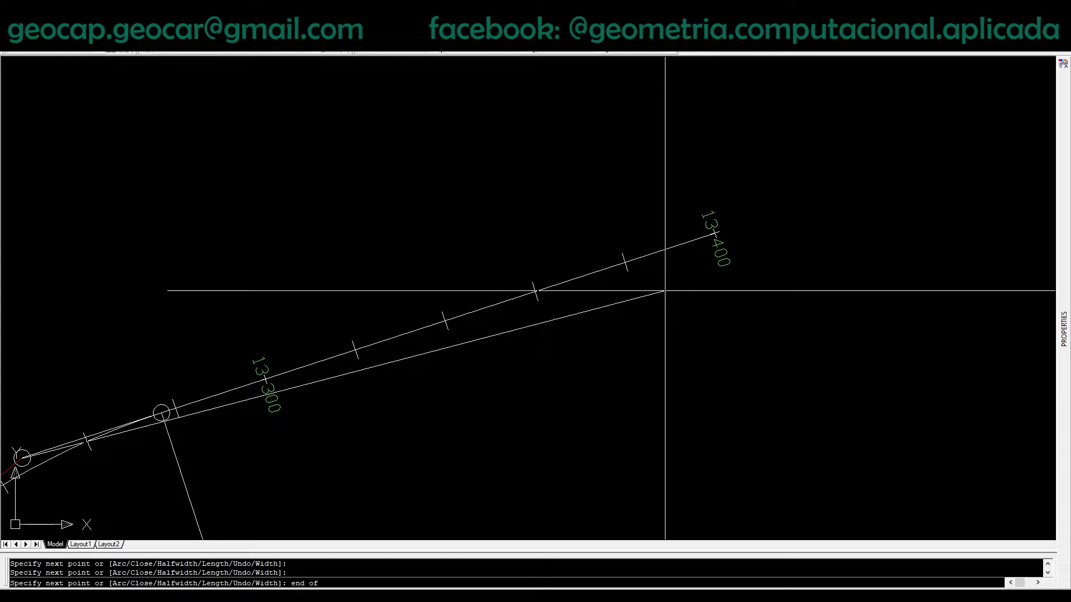
{"action": "left_click", "coordinate": [658, 248]}
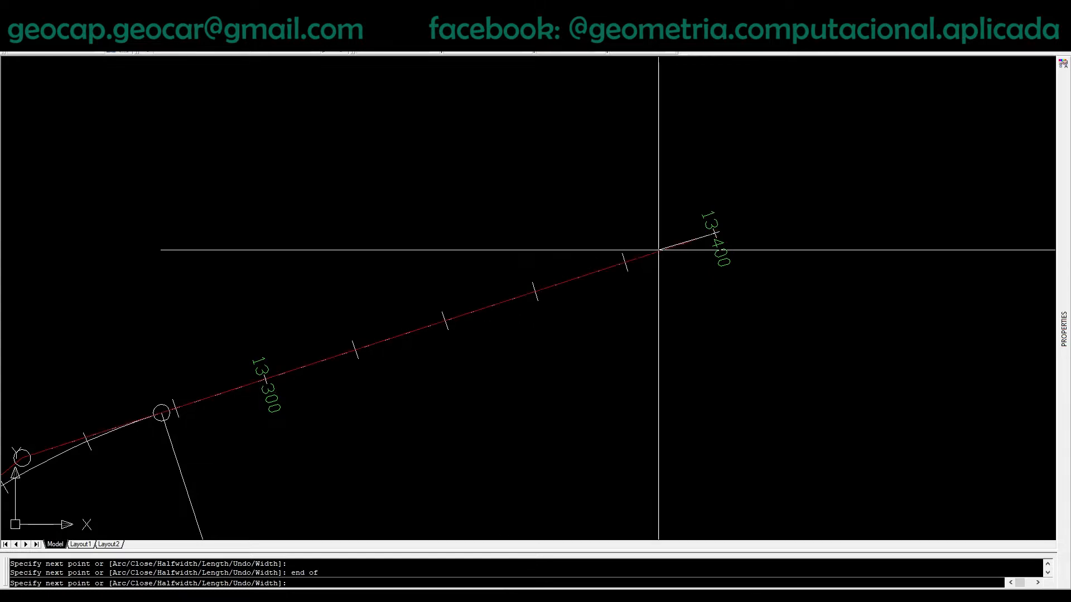
{"action": "key", "text": "Return"}
- Look over the traced polyline along the whole route and save the drawing
{"action": "scroll", "coordinate": [719, 373], "scroll_direction": "down", "scroll_amount": 4}
{"action": "middle_click_drag", "start_coordinate": [620, 425], "coordinate": [744, 259]}
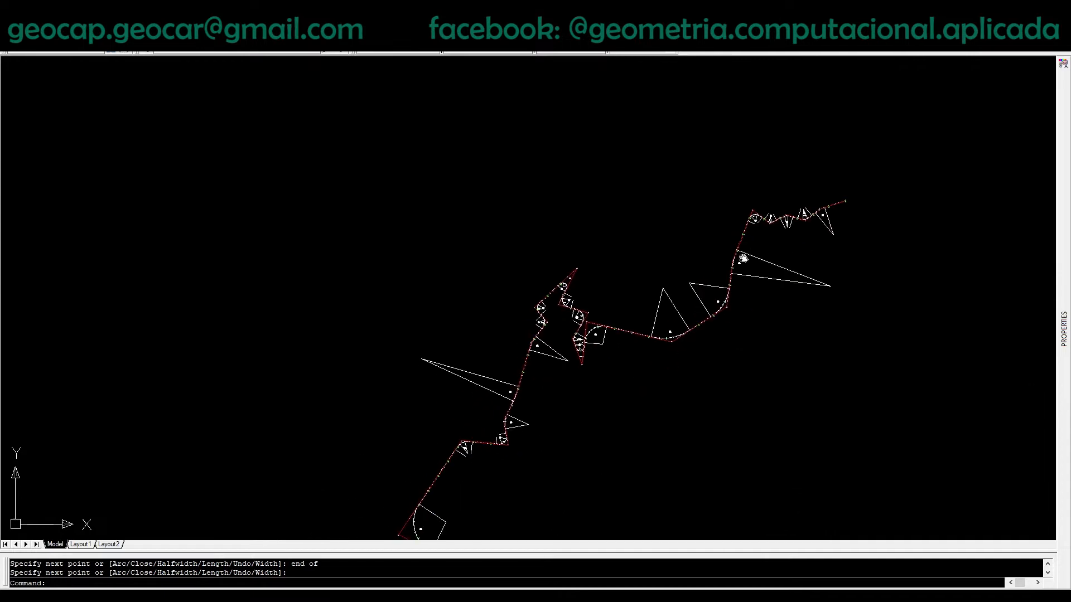
{"action": "middle_click_drag", "start_coordinate": [583, 389], "coordinate": [716, 231]}
{"action": "scroll", "coordinate": [680, 299], "scroll_direction": "down", "scroll_amount": 6}
{"action": "middle_click_drag", "start_coordinate": [668, 375], "coordinate": [680, 281]}
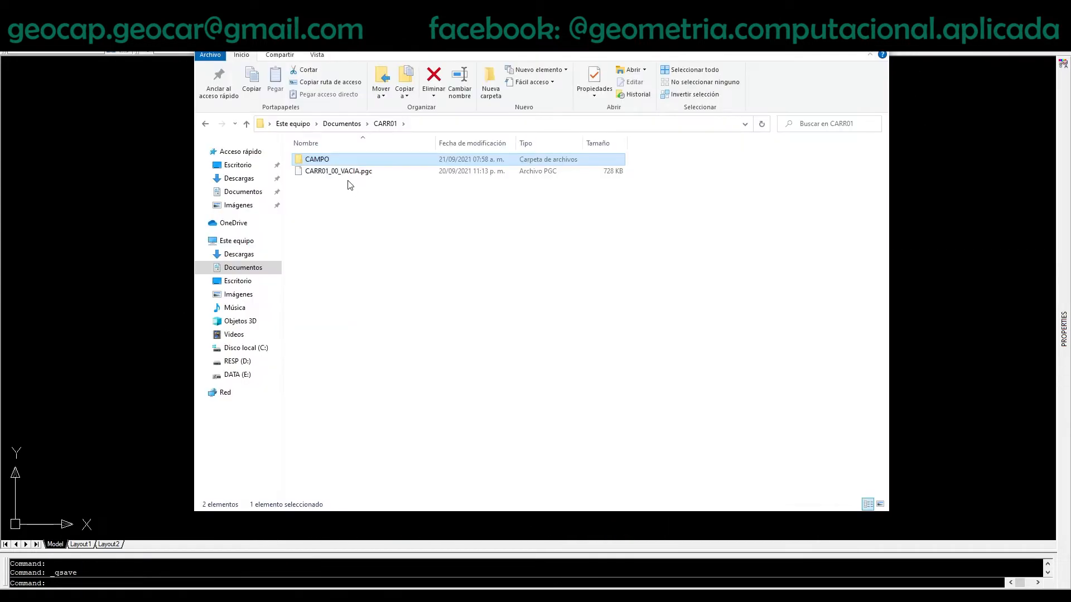
- In File Explorer, duplicate CARR01_00_VACIA.pgc within the CARR01 folder
{"action": "left_click", "coordinate": [345, 175]}
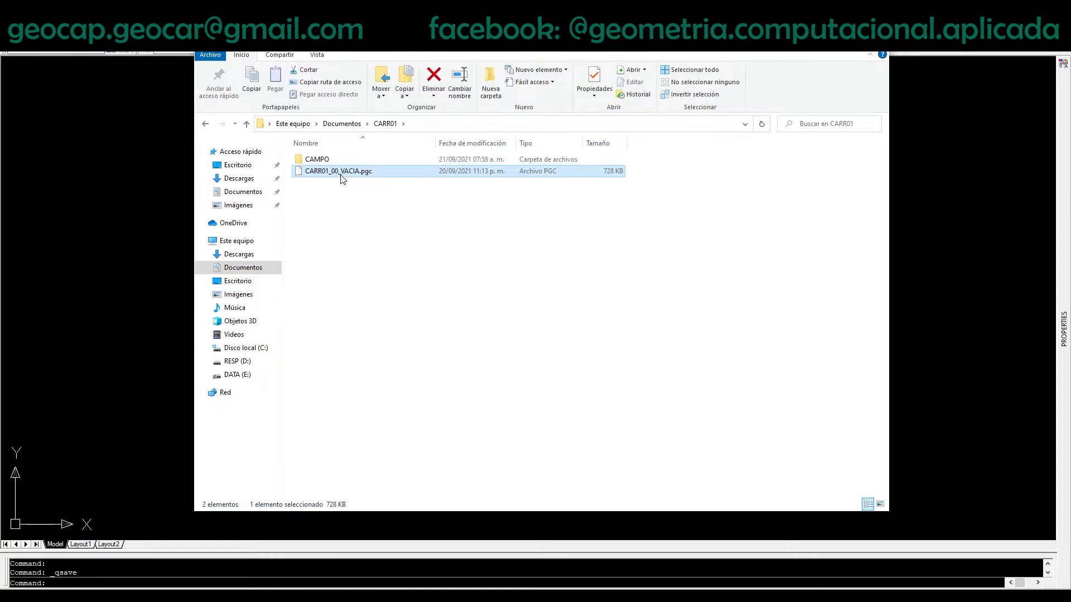
{"action": "right_click", "coordinate": [341, 175]}
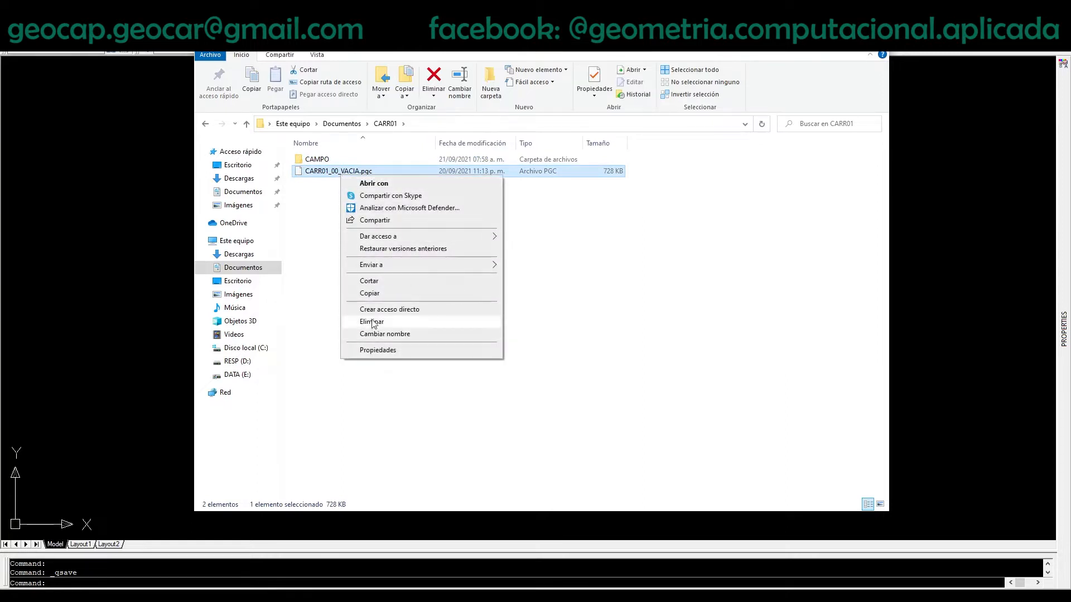
{"action": "left_click", "coordinate": [384, 294]}
{"action": "right_click", "coordinate": [440, 294]}
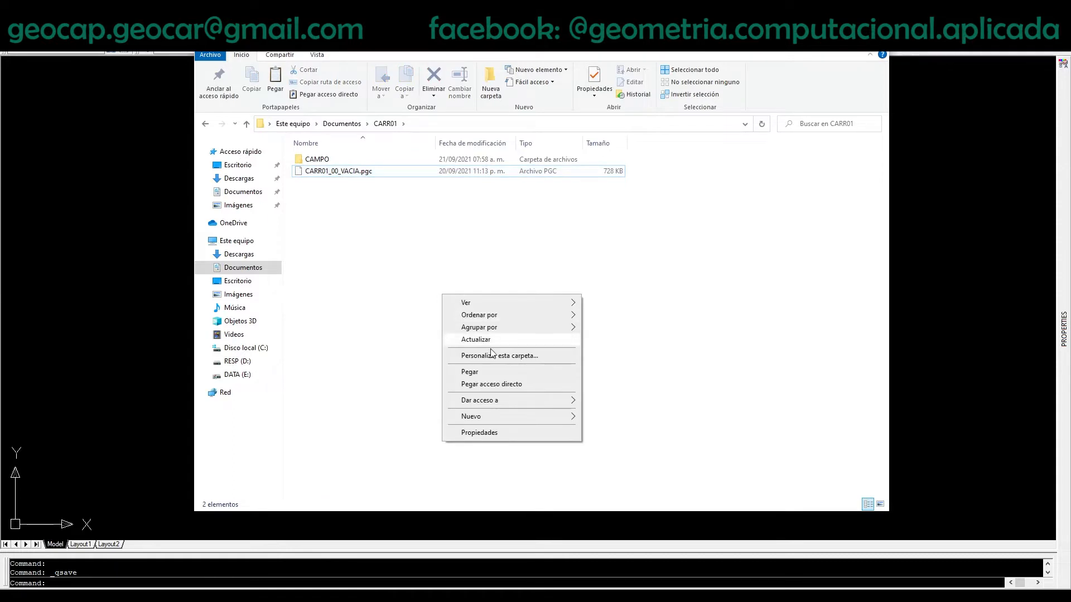
{"action": "left_click", "coordinate": [483, 371]}
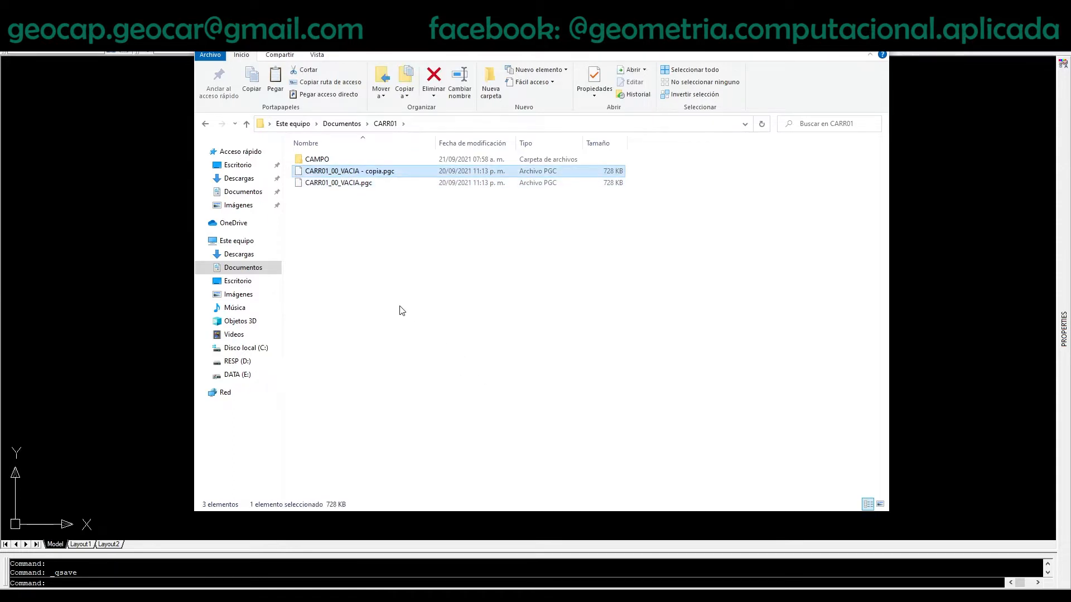
- Rename the copied project file as CARR01_01_TRAZO.pgc
{"action": "key", "text": "F2"}
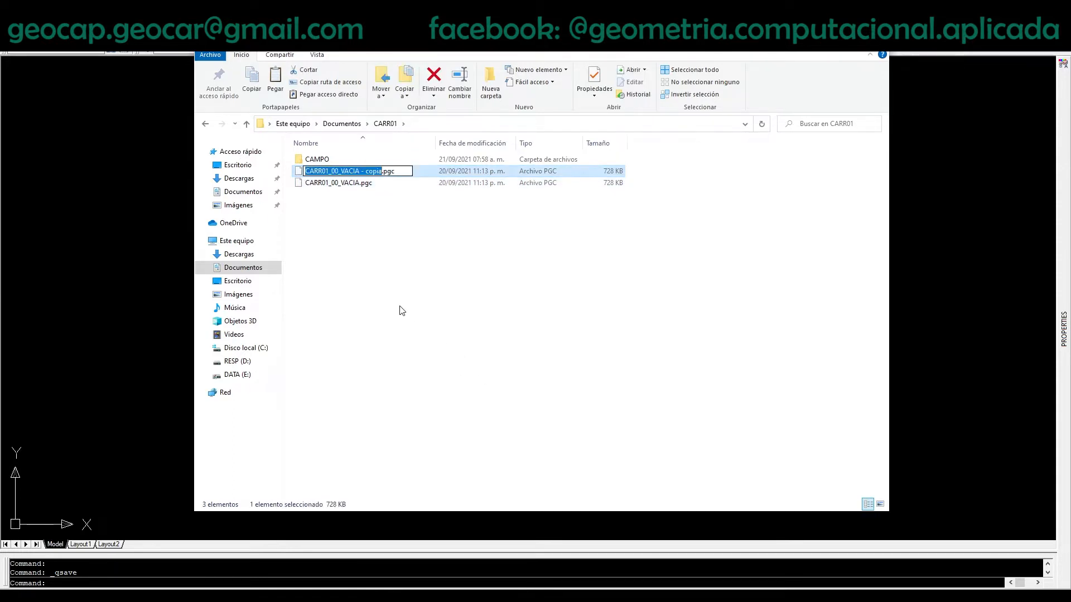
{"action": "key", "text": "Home"}
{"action": "type", "text": "TRA"}
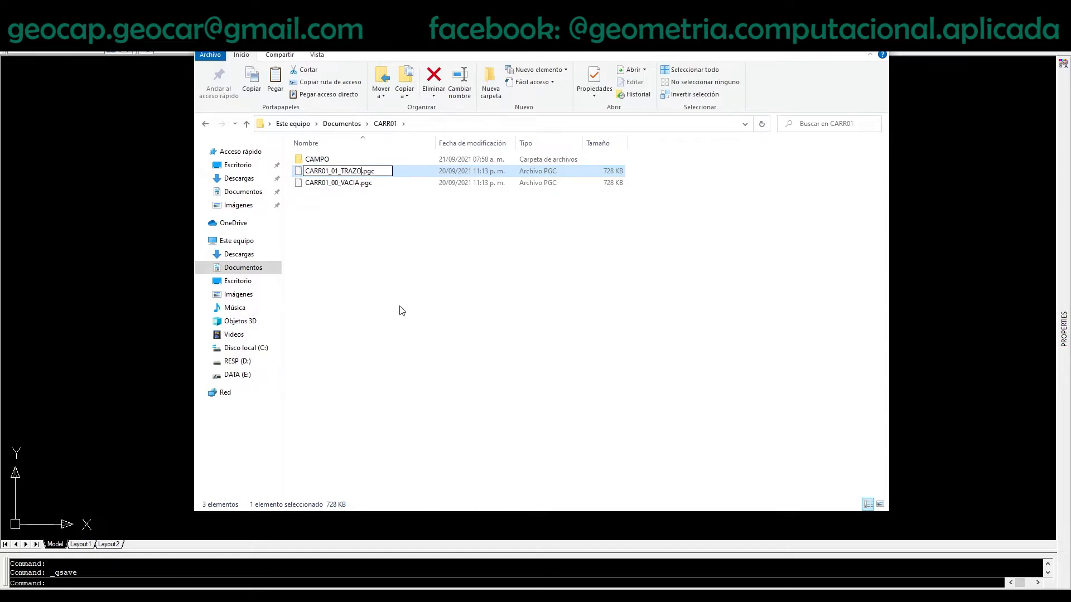
{"action": "key", "text": "Return"}
- Switch back to the AutoCAD drawing and run the geocar command
{"action": "left_click", "coordinate": [151, 317]}
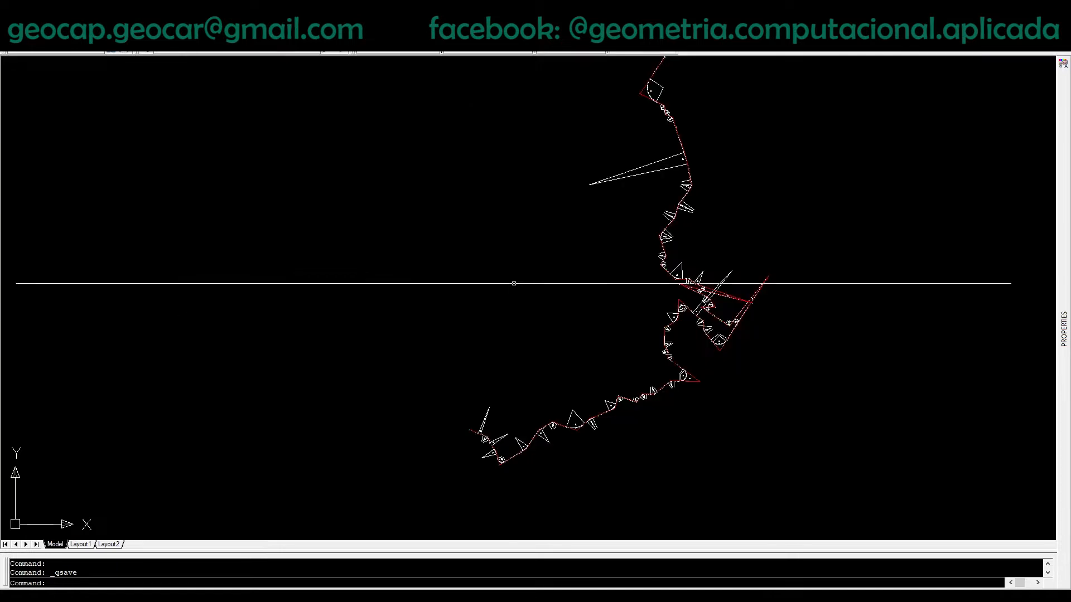
{"action": "type", "text": "geocar"}
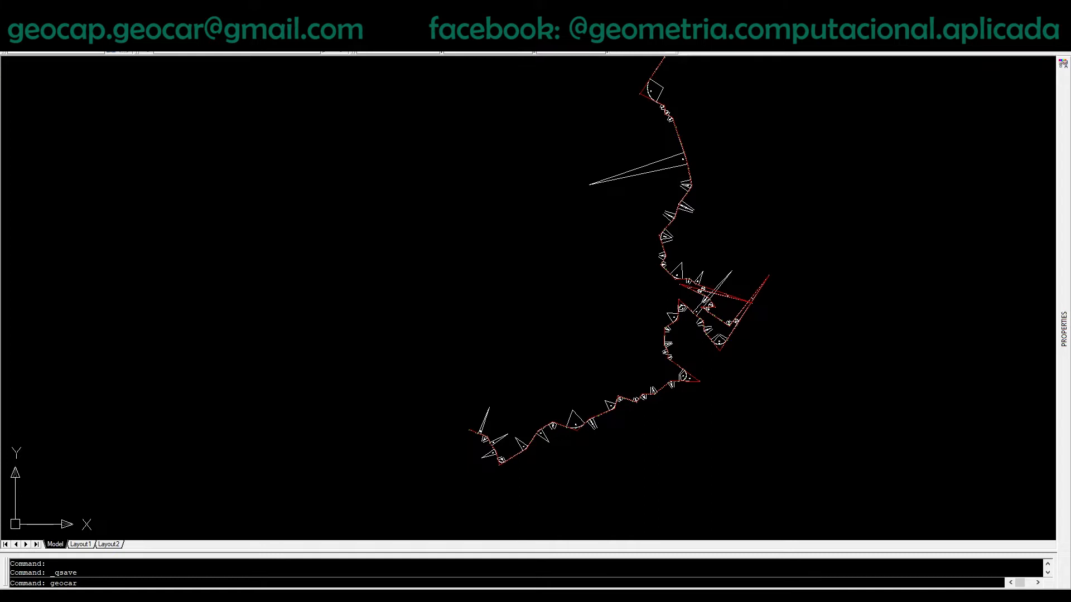
{"action": "key", "text": "Return"}
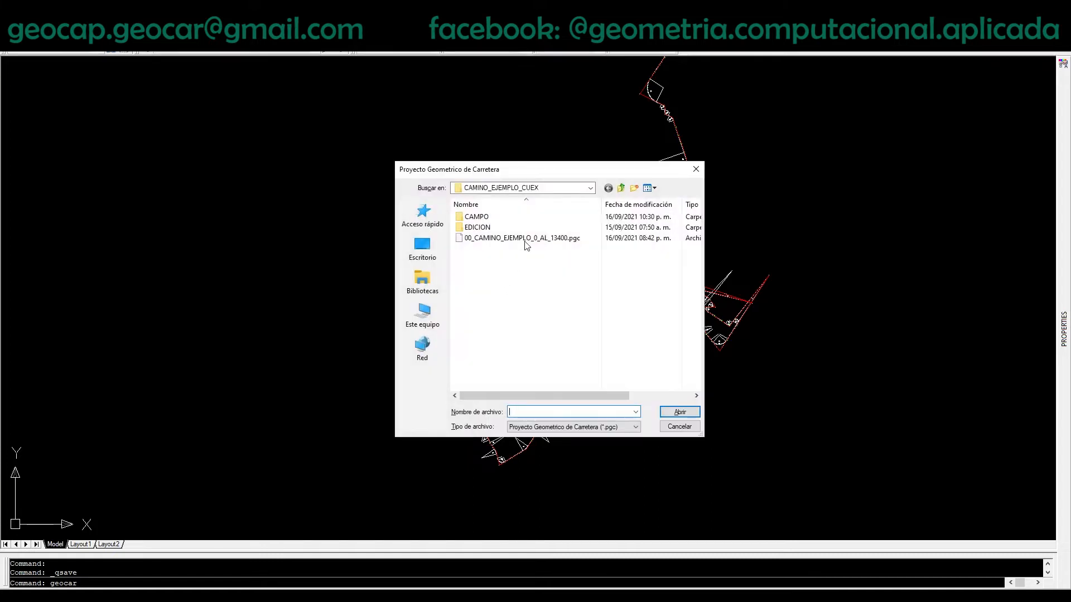
- Open the project file CARR01_01_TRAZO.pgc from the CARR01 folder in Documentos
{"action": "left_click", "coordinate": [527, 188]}
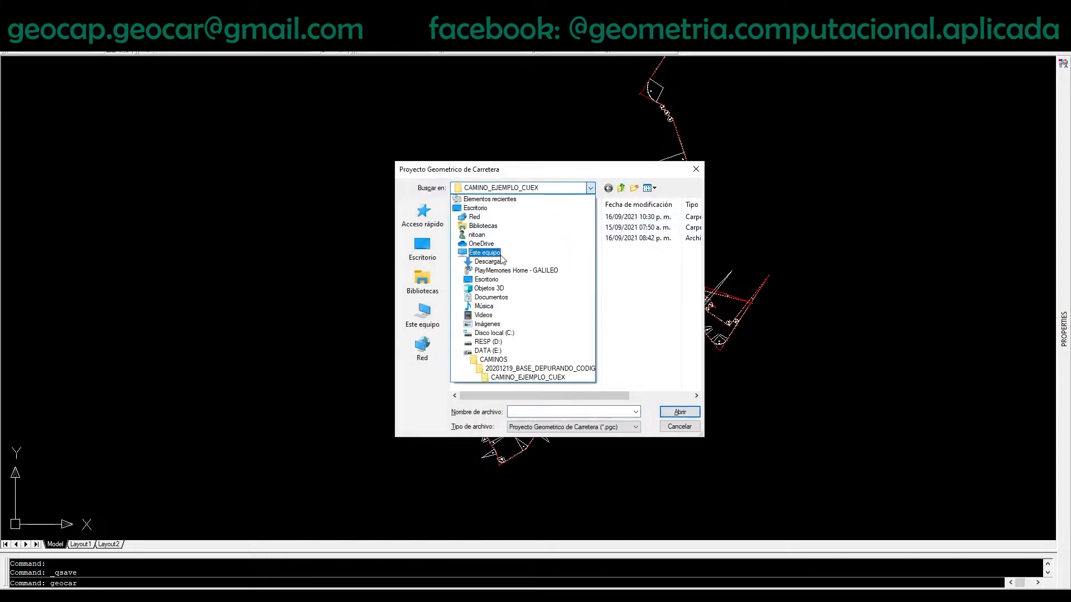
{"action": "left_click", "coordinate": [491, 297]}
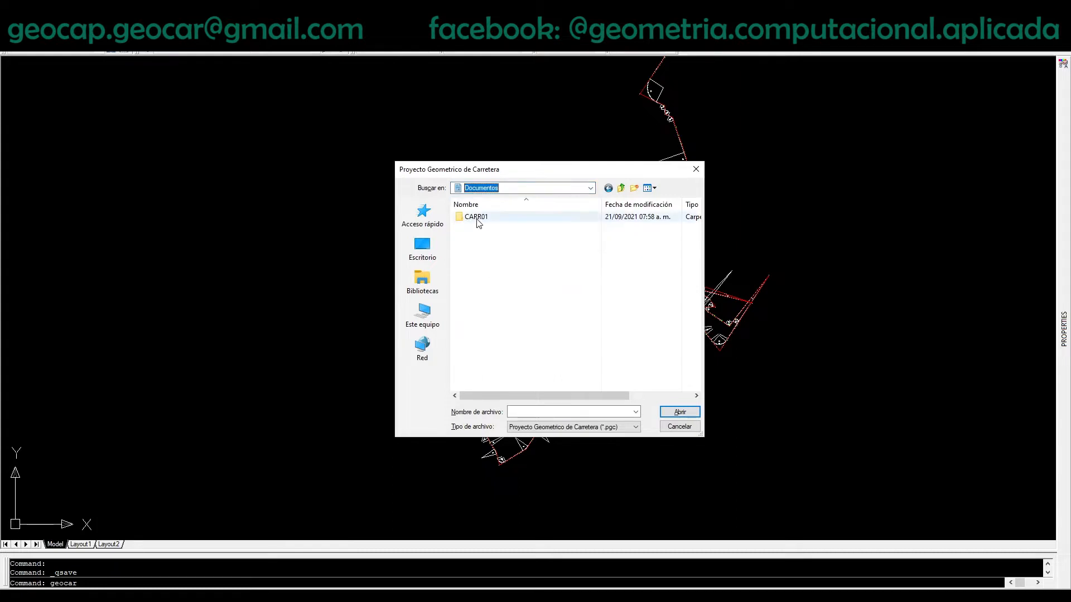
{"action": "double_click", "coordinate": [477, 222]}
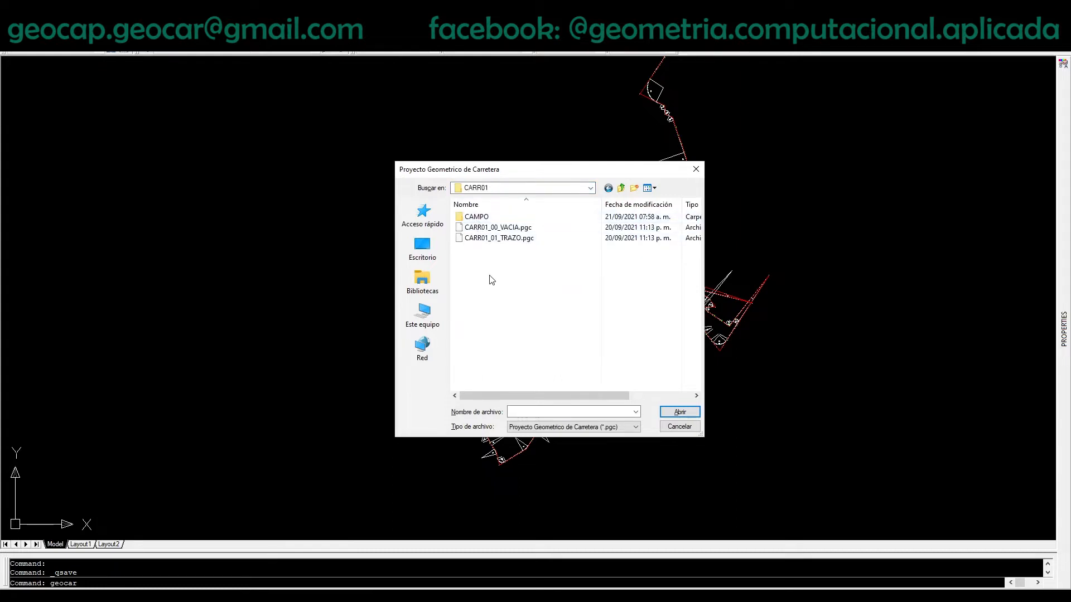
{"action": "left_click", "coordinate": [494, 238]}
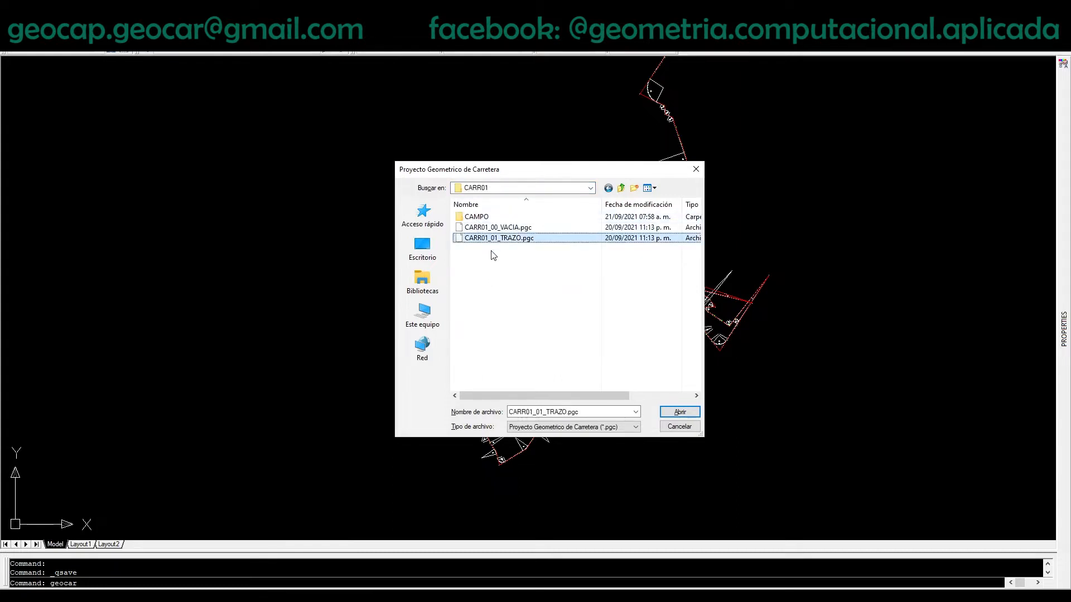
{"action": "left_click", "coordinate": [676, 412]}
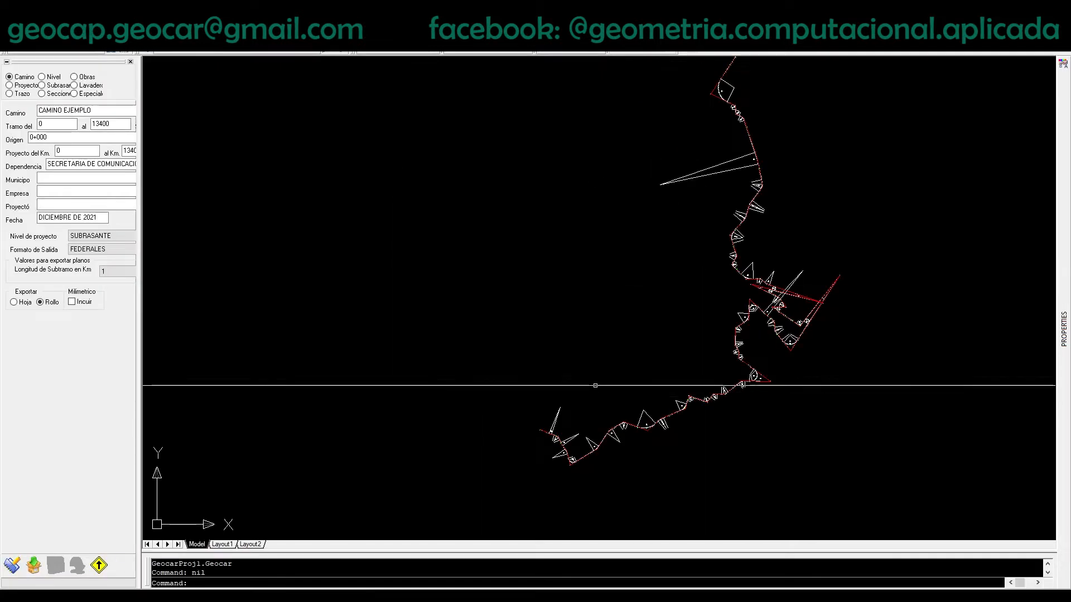
- Widen the project palette and show the Trazo alignment data
{"action": "mouse_move", "coordinate": [140, 310]}
{"action": "left_mouse_down"}
{"action": "mouse_move", "coordinate": [305, 311]}
{"action": "mouse_move", "coordinate": [291, 312]}
{"action": "left_mouse_up"}
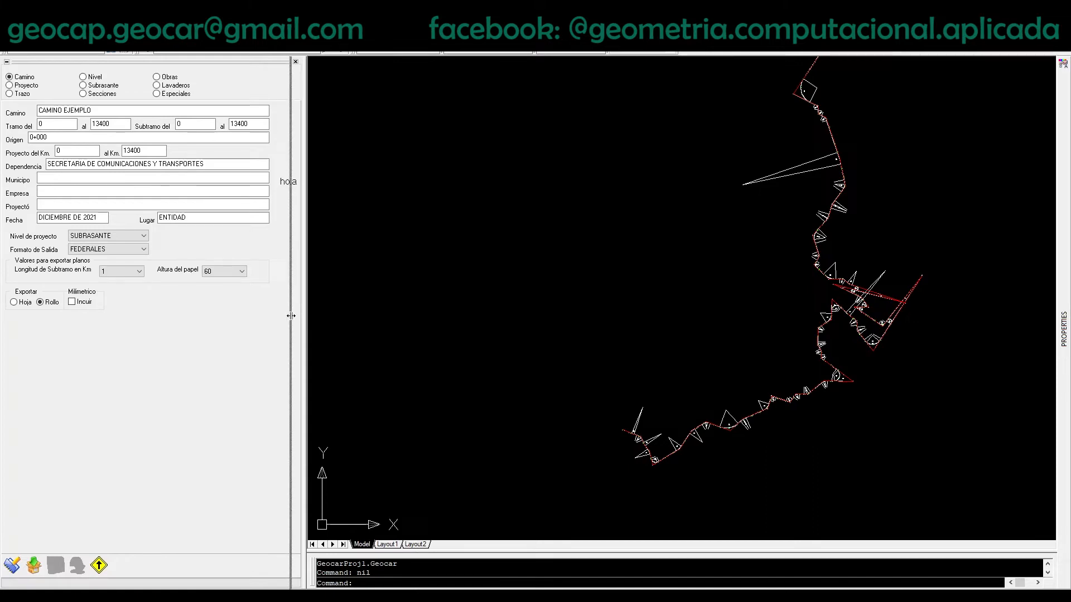
{"action": "left_click", "coordinate": [23, 94]}
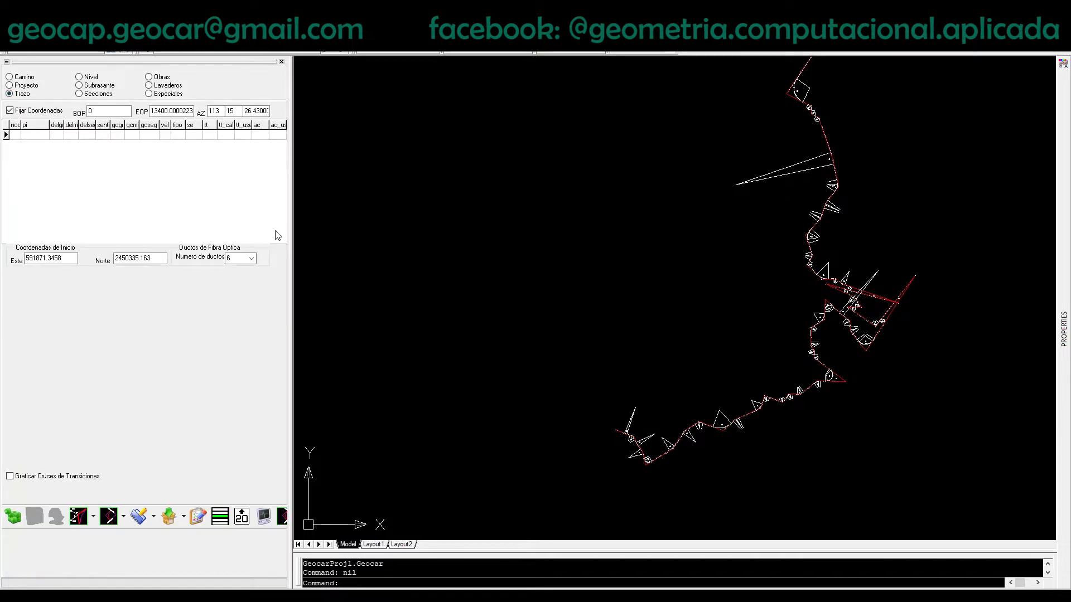
{"action": "left_click_drag", "start_coordinate": [291, 228], "coordinate": [304, 227]}
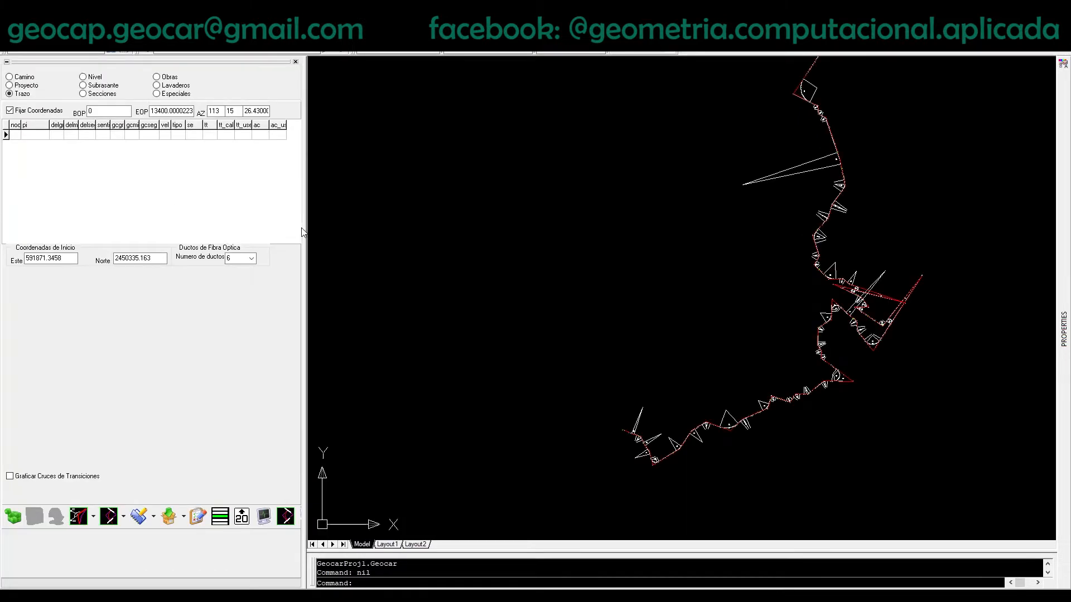
- Import the AutoCAD axis polyline into Trazo with initial chainage 0, using the polyline's endpoint at station 0+000 as the start point
{"action": "left_click", "coordinate": [183, 517]}
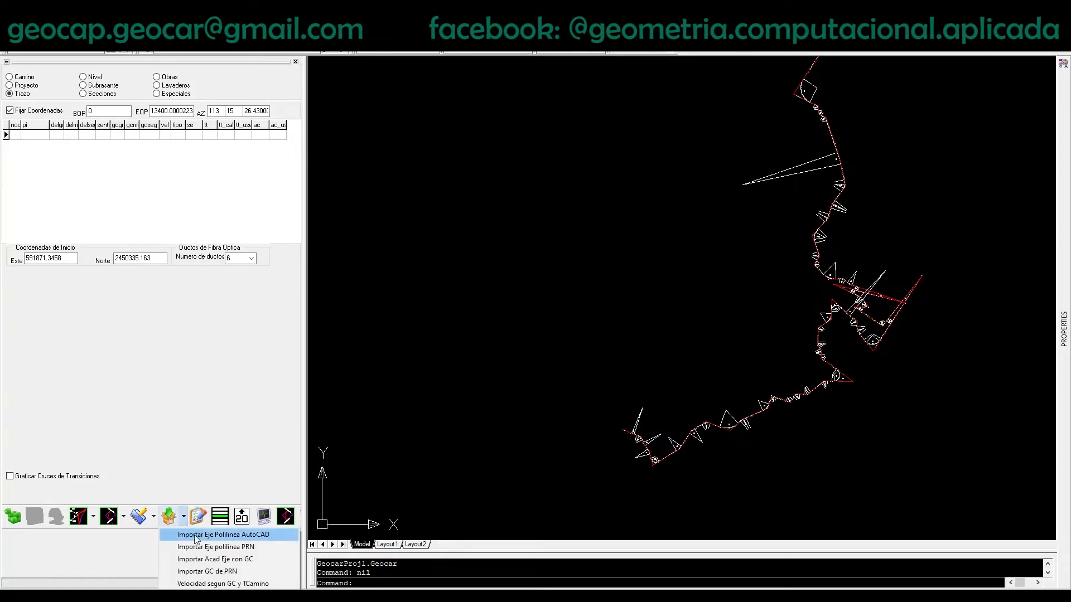
{"action": "left_click", "coordinate": [234, 536]}
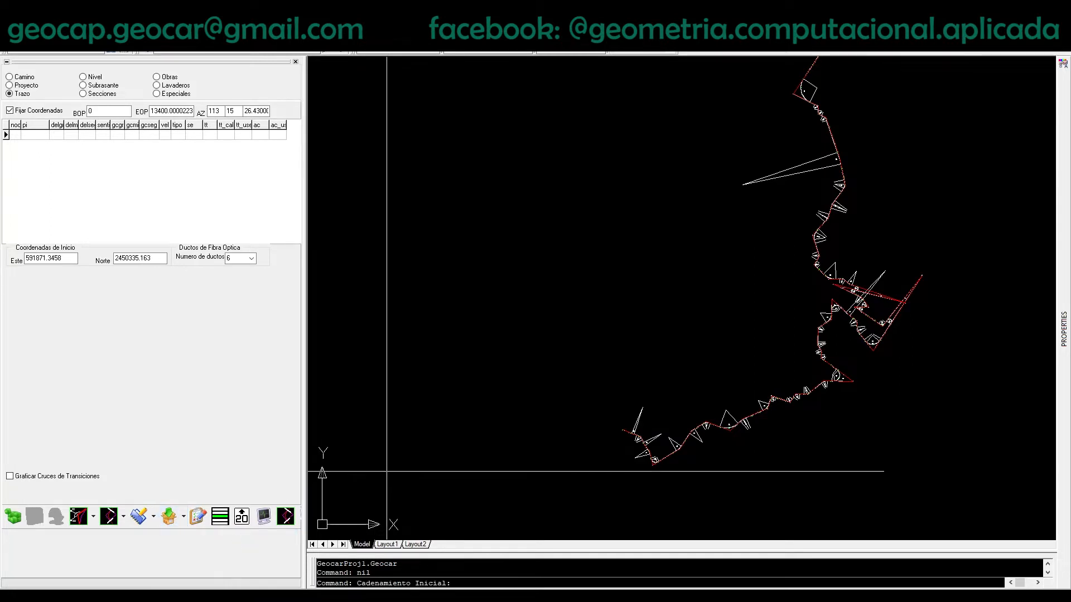
{"action": "type", "text": "0"}
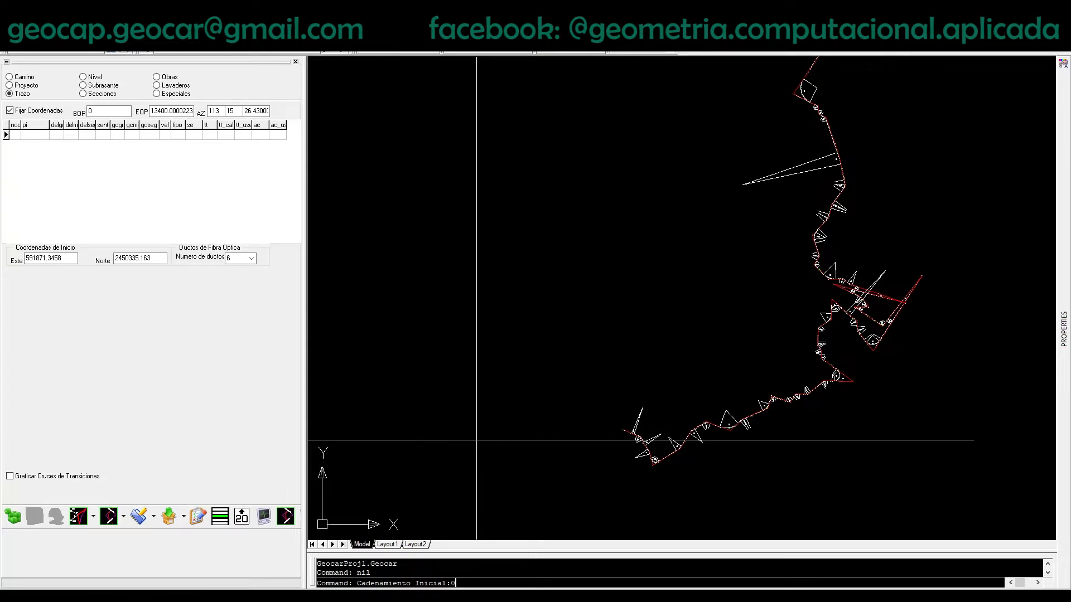
{"action": "key", "text": "Return"}
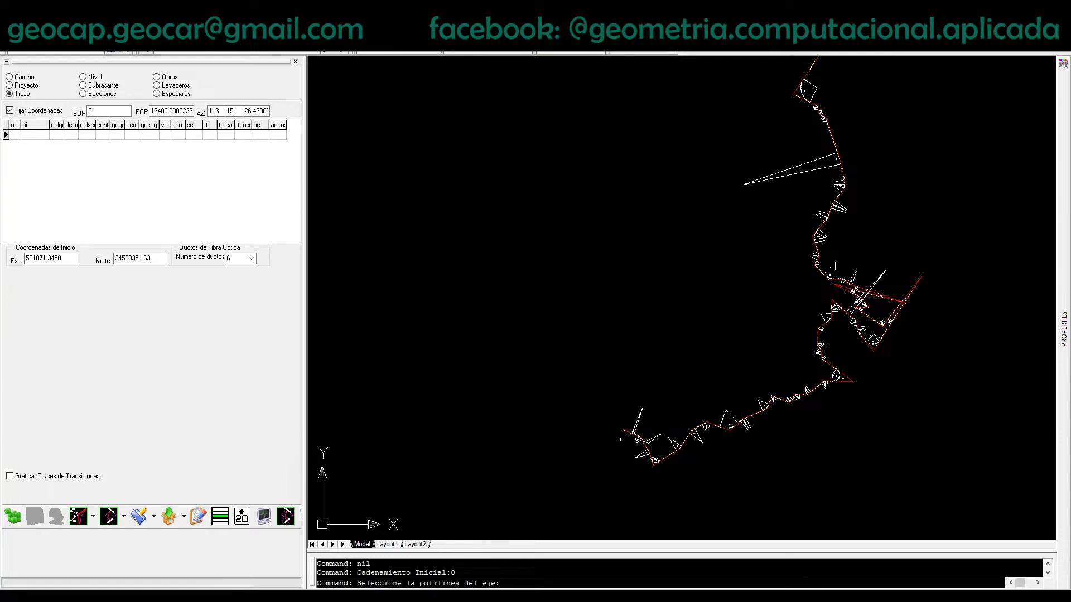
{"action": "scroll", "coordinate": [619, 440], "scroll_direction": "up", "scroll_amount": 3}
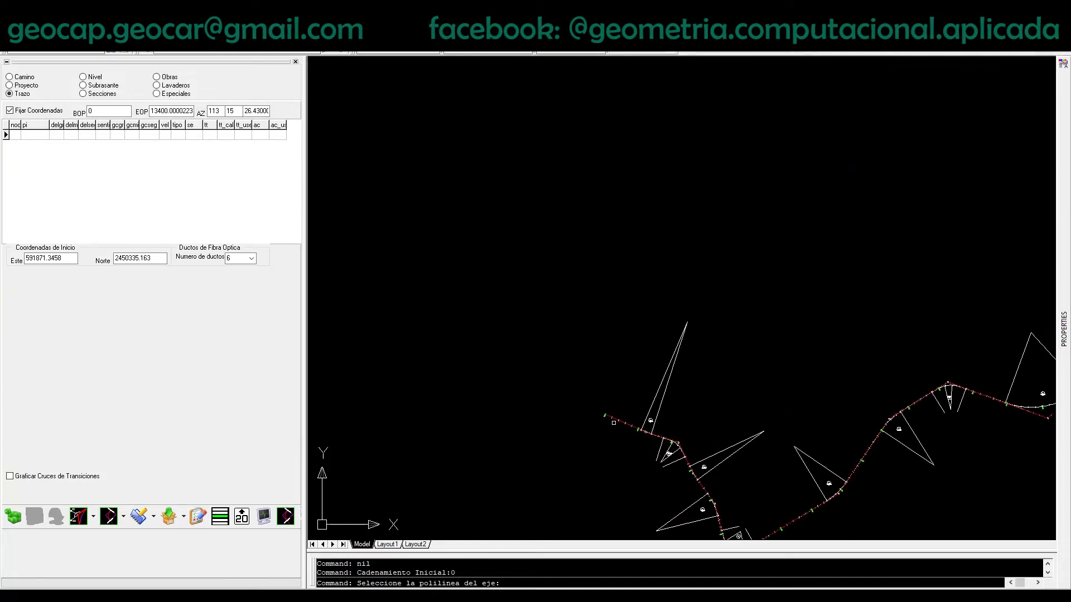
{"action": "scroll", "coordinate": [614, 422], "scroll_direction": "up", "scroll_amount": 5}
{"action": "left_click", "coordinate": [610, 412]}
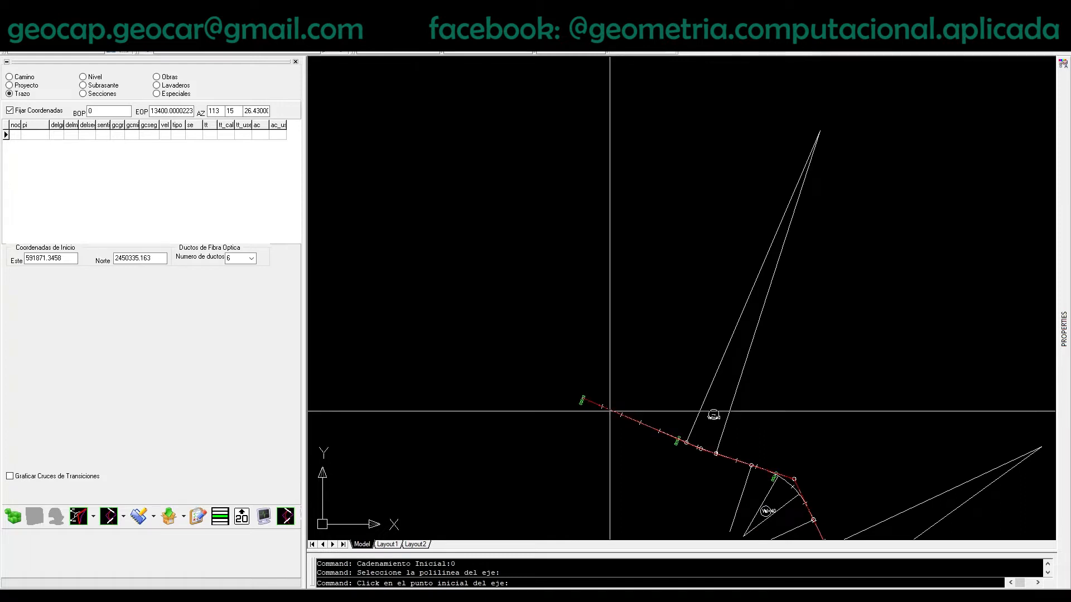
{"action": "scroll", "coordinate": [573, 406], "scroll_direction": "up", "scroll_amount": 6}
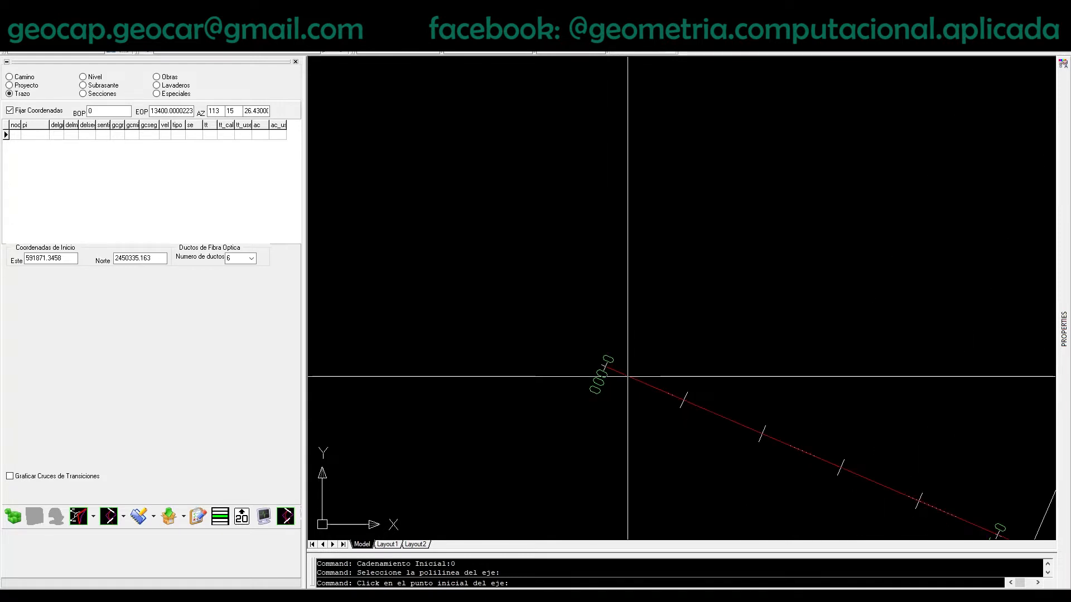
{"action": "type", "text": "end of"}
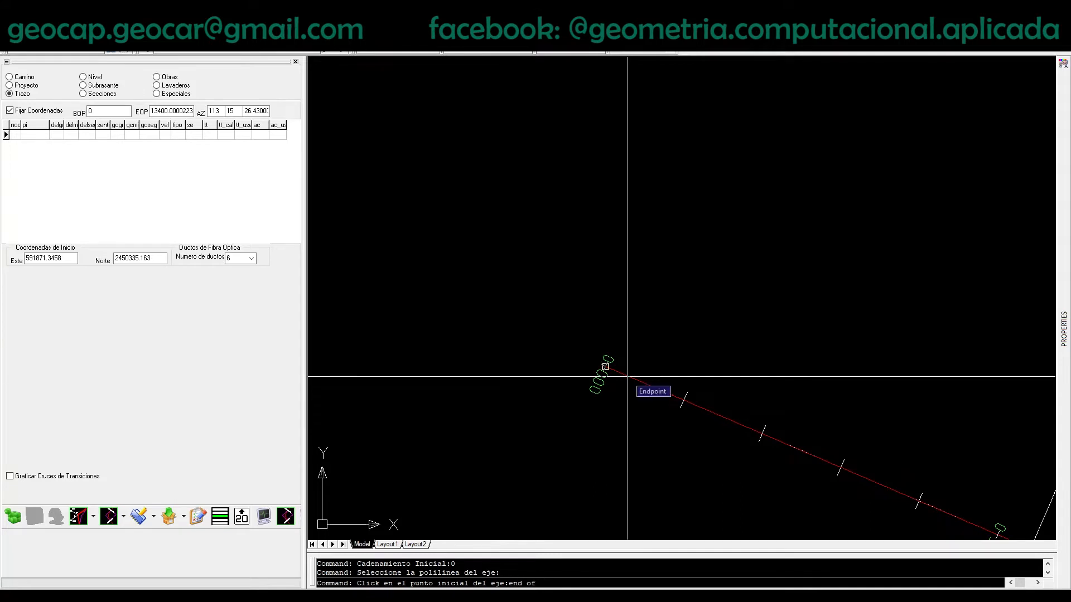
{"action": "left_click", "coordinate": [628, 377]}
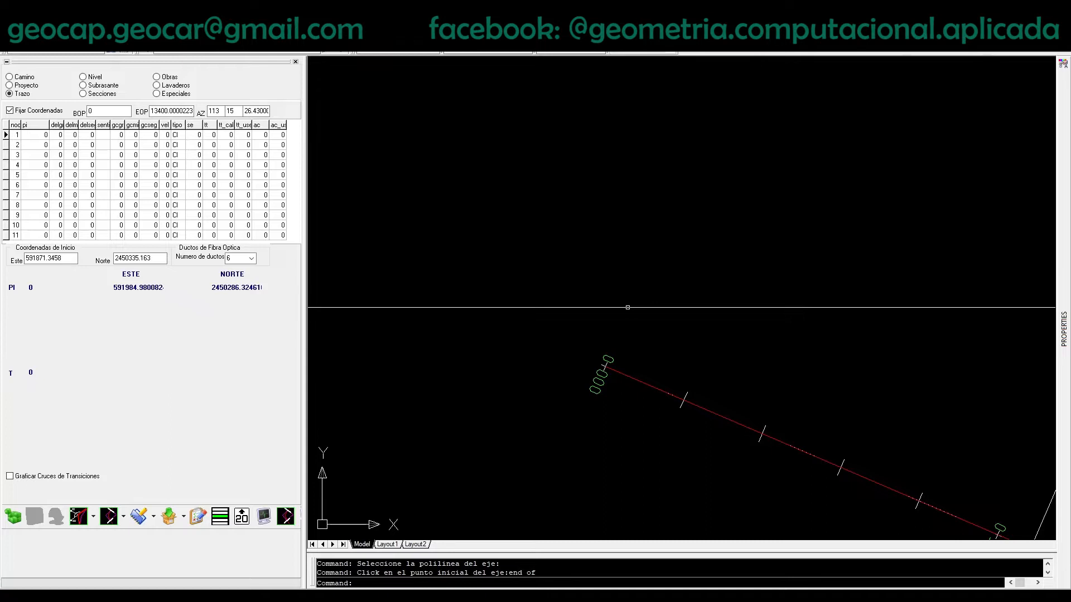
- Create a new drawing from the acadiso.dwt template and process the imported alignment so it is drawn there in full view
{"action": "key", "text": "ctrl+n"}
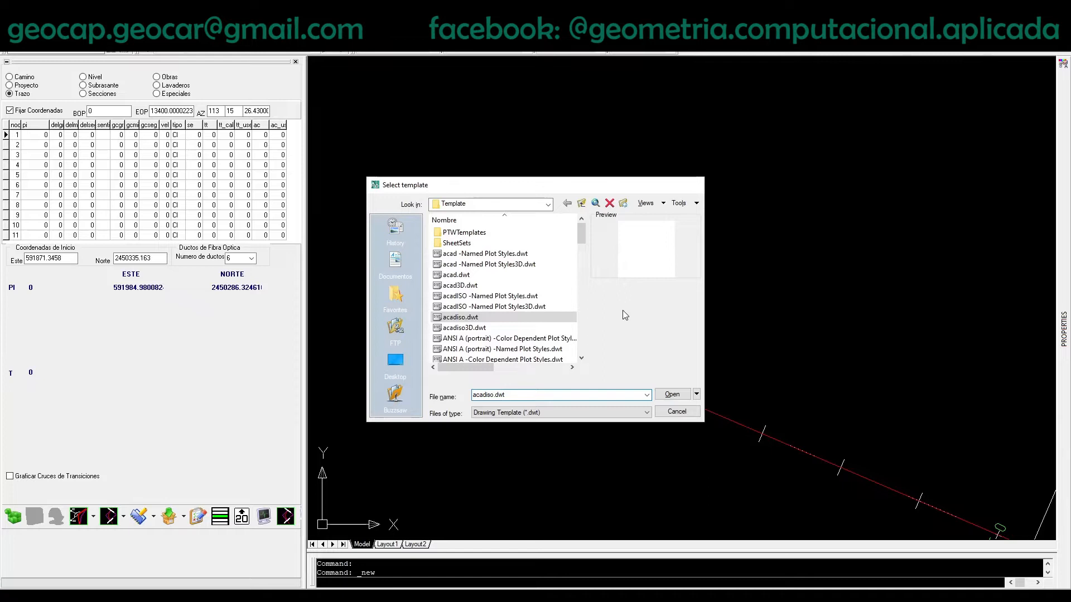
{"action": "key", "text": "Return"}
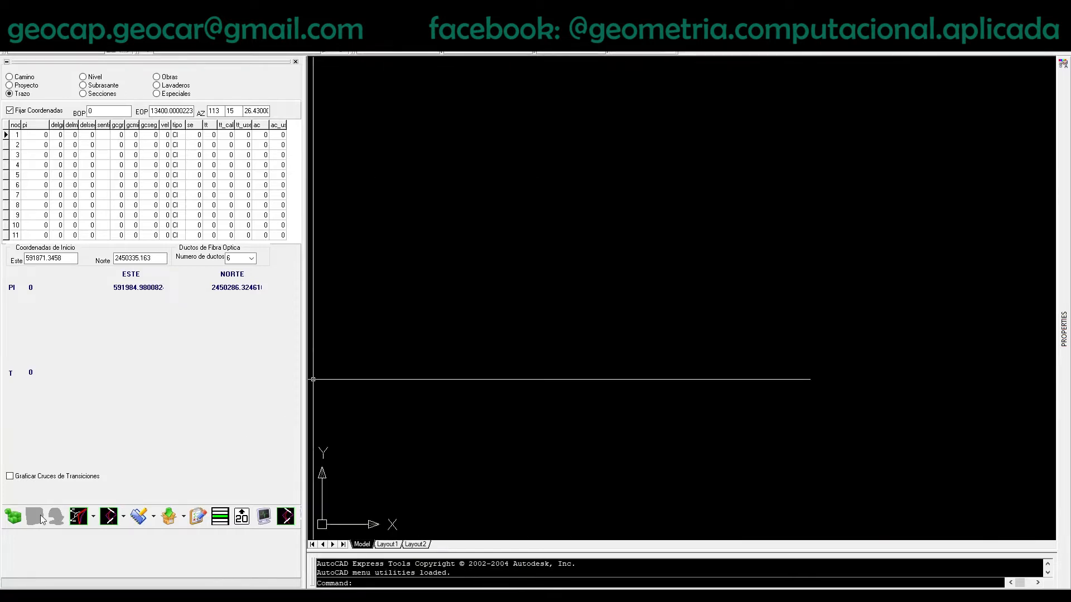
{"action": "left_click", "coordinate": [13, 518]}
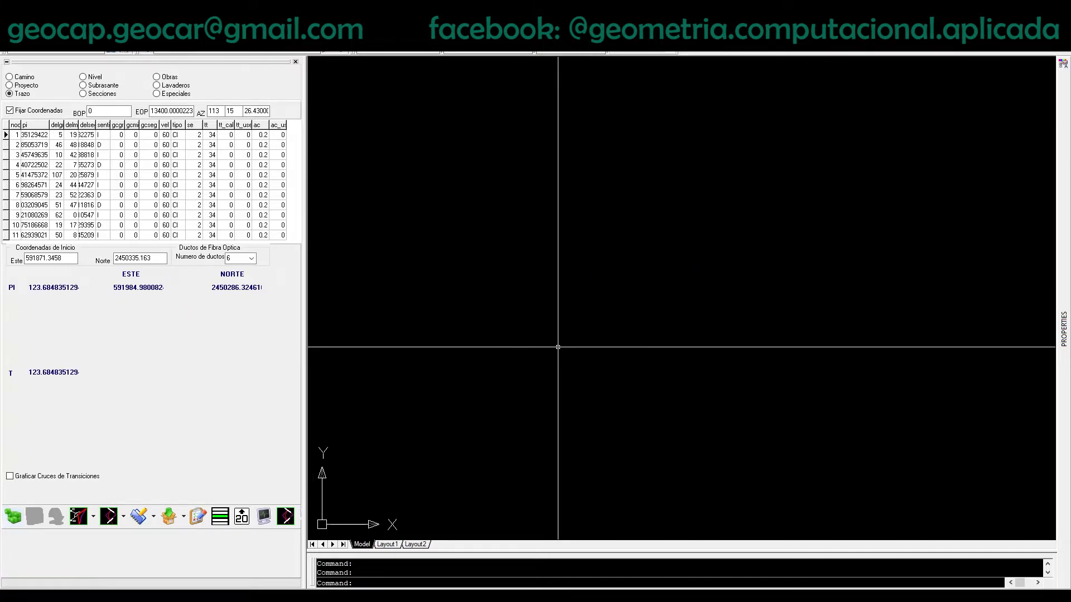
{"action": "key", "text": "Return"}
{"action": "type", "text": "e"}
{"action": "key", "text": "Return"}
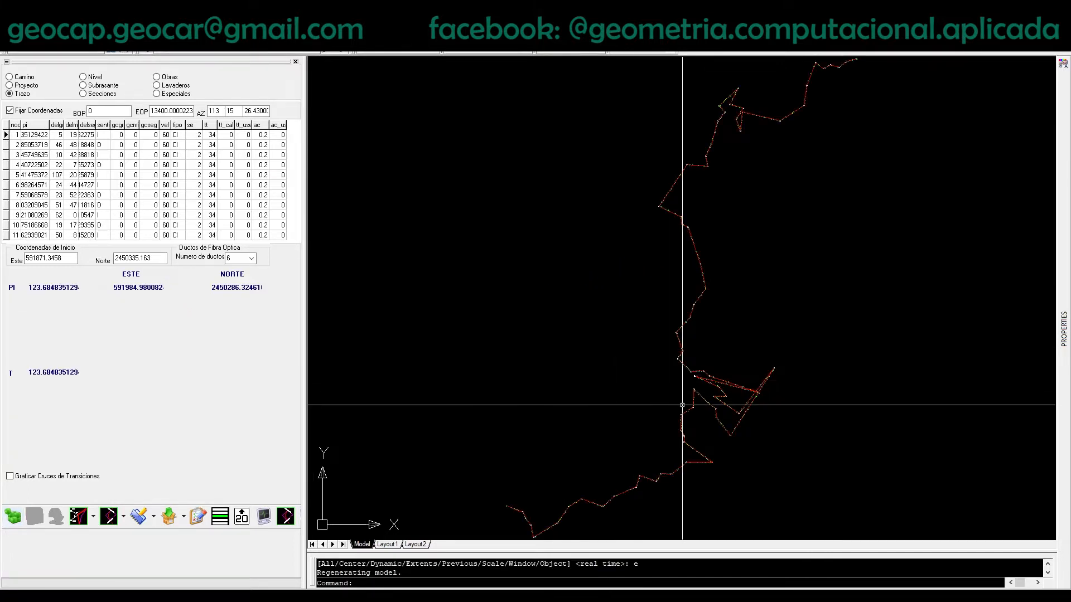
- Examine the numbered PIs, their Vel labels and the station marks along the newly drawn alignment, starting from station 0+000
{"action": "scroll", "coordinate": [745, 265], "scroll_direction": "down", "scroll_amount": 3}
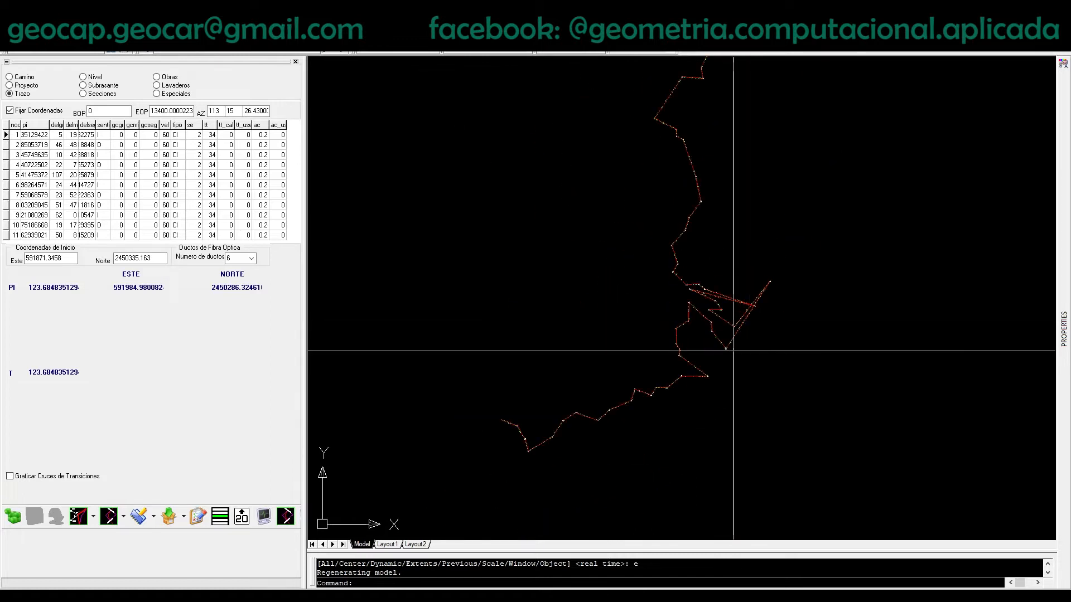
{"action": "scroll", "coordinate": [512, 456], "scroll_direction": "up", "scroll_amount": 10}
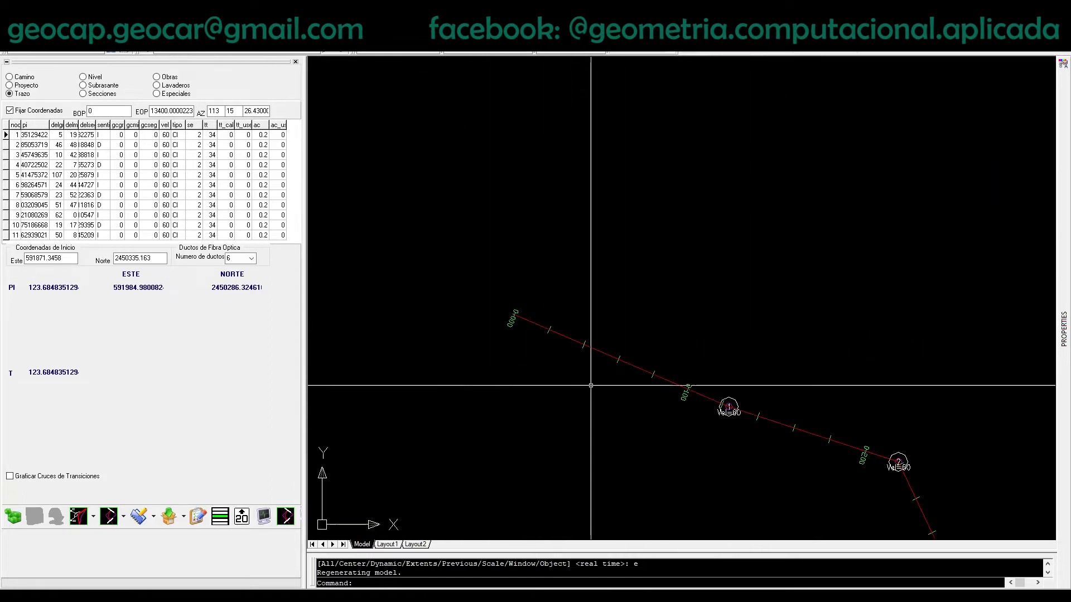
{"action": "middle_click_drag", "start_coordinate": [757, 444], "coordinate": [614, 390]}
{"action": "scroll", "coordinate": [587, 346], "scroll_direction": "up", "scroll_amount": 7}
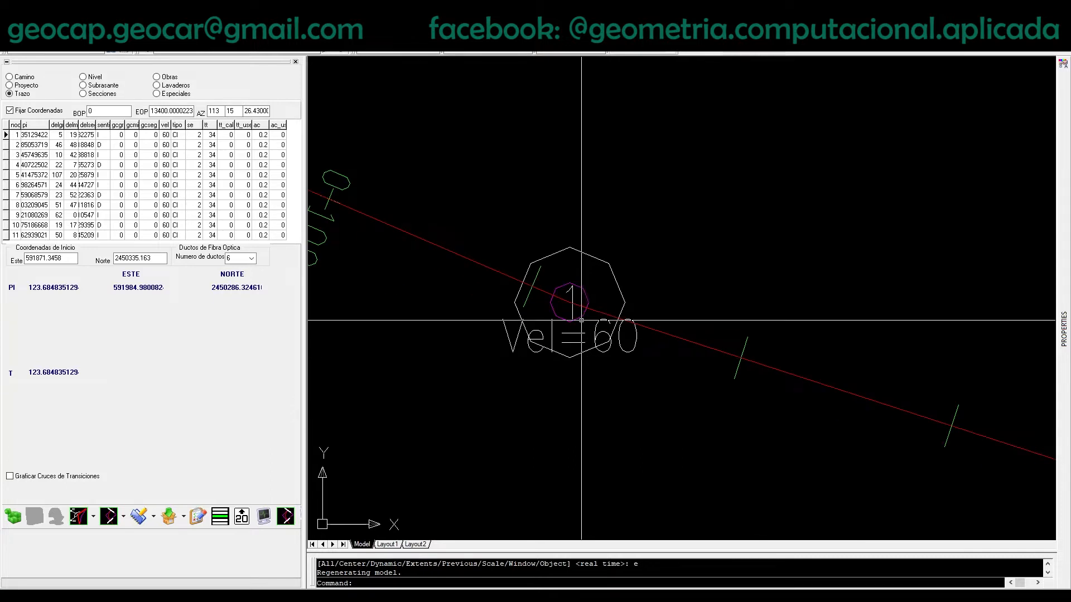
{"action": "scroll", "coordinate": [588, 346], "scroll_direction": "down", "scroll_amount": 8}
{"action": "scroll", "coordinate": [708, 383], "scroll_direction": "up", "scroll_amount": 8}
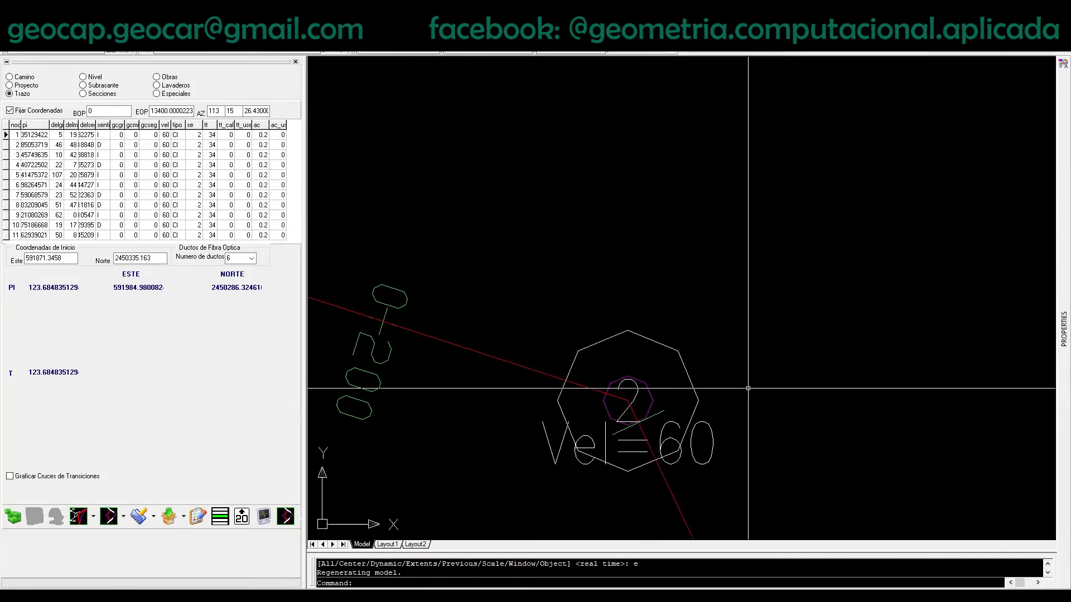
{"action": "scroll", "coordinate": [674, 353], "scroll_direction": "down", "scroll_amount": 10}
{"action": "middle_click_drag", "start_coordinate": [734, 420], "coordinate": [602, 281]}
{"action": "scroll", "coordinate": [598, 340], "scroll_direction": "up", "scroll_amount": 8}
{"action": "scroll", "coordinate": [516, 323], "scroll_direction": "down", "scroll_amount": 8}
{"action": "middle_click_drag", "start_coordinate": [661, 433], "coordinate": [586, 232]}
{"action": "scroll", "coordinate": [560, 283], "scroll_direction": "up", "scroll_amount": 9}
{"action": "scroll", "coordinate": [554, 287], "scroll_direction": "down", "scroll_amount": 10}
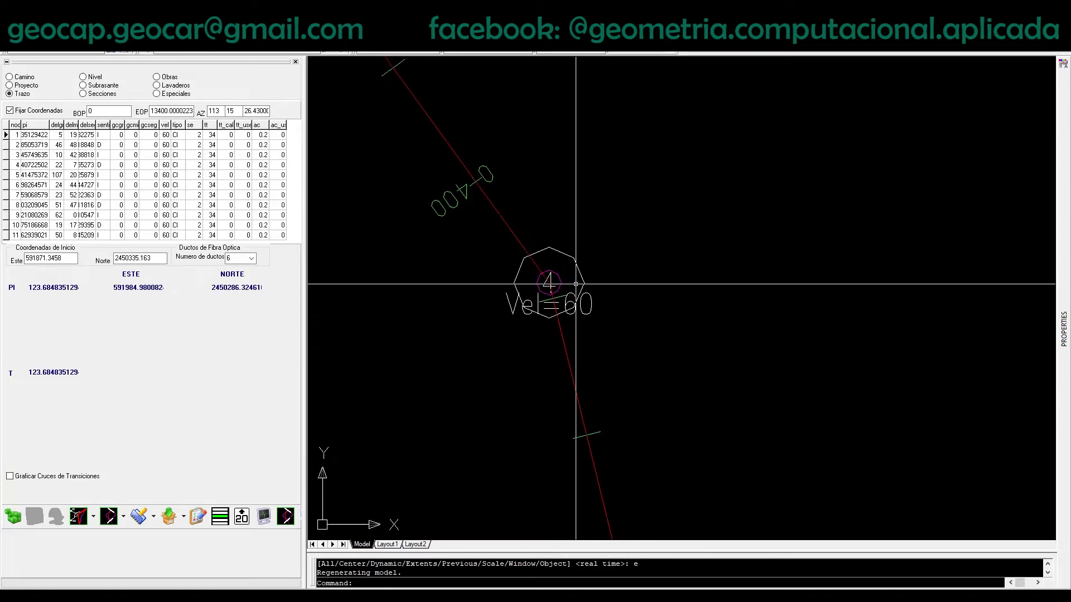
{"action": "middle_click_drag", "start_coordinate": [609, 334], "coordinate": [587, 223]}
{"action": "scroll", "coordinate": [588, 410], "scroll_direction": "up", "scroll_amount": 8}
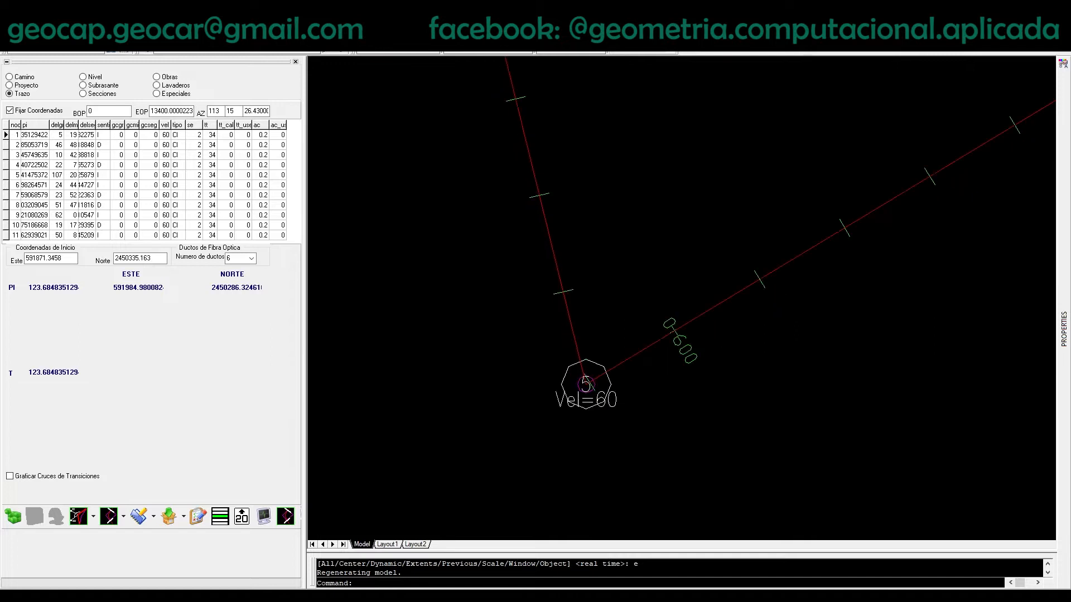
{"action": "scroll", "coordinate": [587, 410], "scroll_direction": "down", "scroll_amount": 8}
{"action": "scroll", "coordinate": [871, 251], "scroll_direction": "up", "scroll_amount": 6}
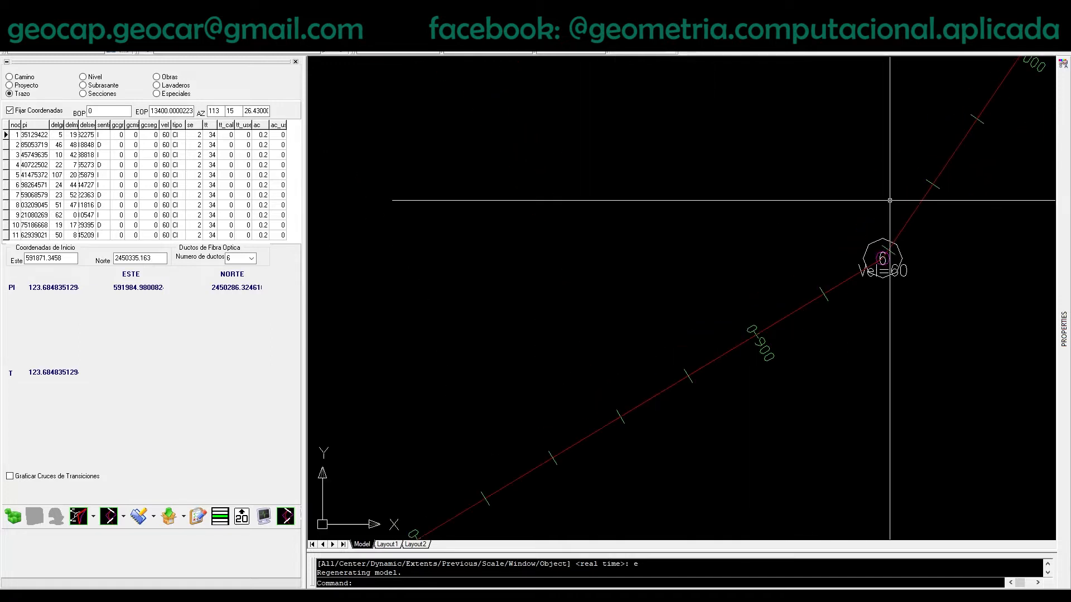
{"action": "scroll", "coordinate": [839, 290], "scroll_direction": "down", "scroll_amount": 8}
{"action": "middle_click_drag", "start_coordinate": [903, 196], "coordinate": [561, 404]}
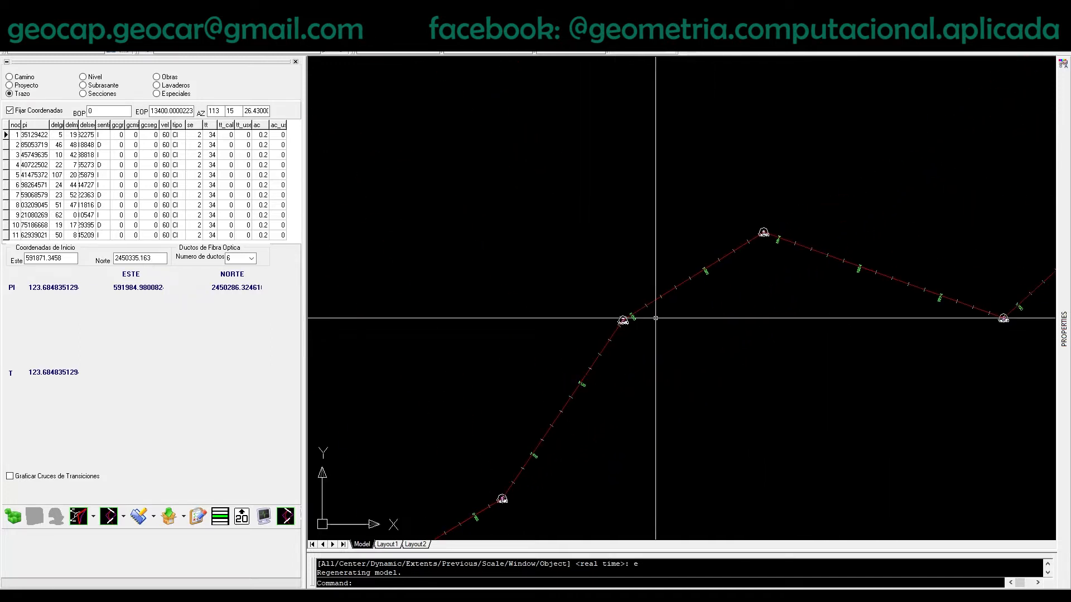
{"action": "scroll", "coordinate": [709, 281], "scroll_direction": "up", "scroll_amount": 6}
{"action": "scroll", "coordinate": [757, 285], "scroll_direction": "down", "scroll_amount": 6}
{"action": "middle_click_drag", "start_coordinate": [843, 251], "coordinate": [593, 245]}
{"action": "scroll", "coordinate": [812, 298], "scroll_direction": "up", "scroll_amount": 6}
{"action": "scroll", "coordinate": [812, 299], "scroll_direction": "down", "scroll_amount": 6}
{"action": "middle_click_drag", "start_coordinate": [797, 306], "coordinate": [733, 335]}
{"action": "middle_click_drag", "start_coordinate": [841, 246], "coordinate": [580, 396]}
{"action": "middle_click_drag", "start_coordinate": [778, 296], "coordinate": [497, 421]}
{"action": "scroll", "coordinate": [744, 325], "scroll_direction": "up", "scroll_amount": 6}
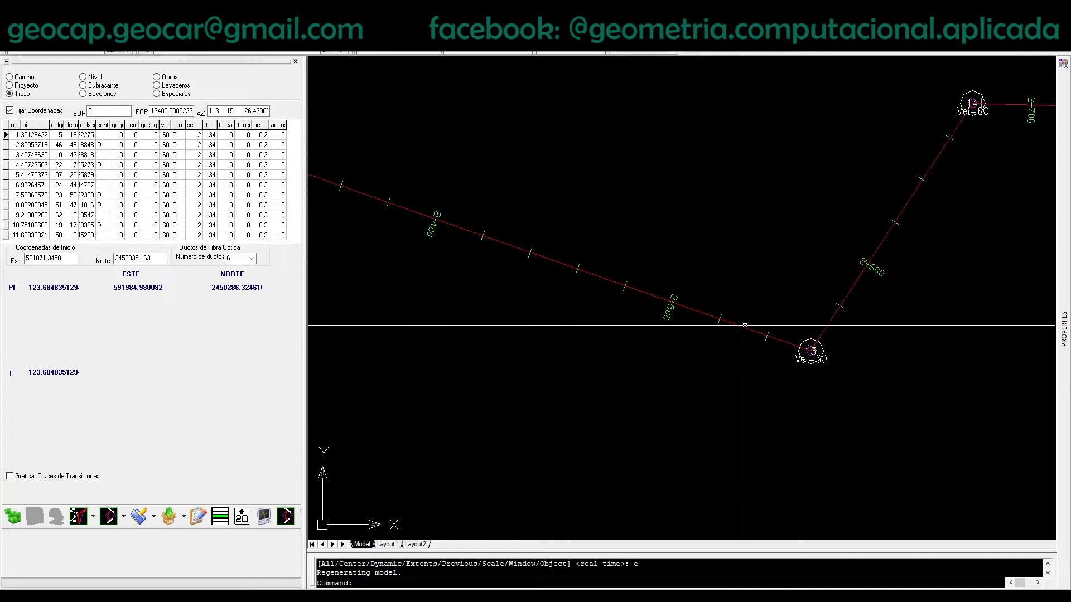
{"action": "scroll", "coordinate": [753, 328], "scroll_direction": "down", "scroll_amount": 6}
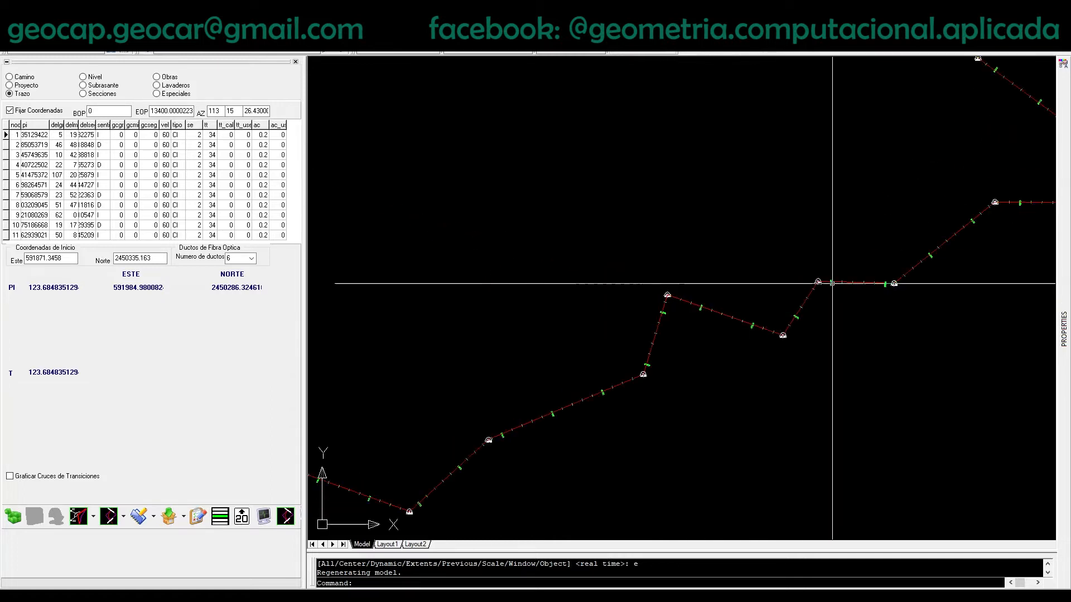
{"action": "scroll", "coordinate": [825, 283], "scroll_direction": "up", "scroll_amount": 6}
{"action": "middle_click_drag", "start_coordinate": [940, 303], "coordinate": [600, 340]}
{"action": "scroll", "coordinate": [762, 334], "scroll_direction": "down", "scroll_amount": 4}
{"action": "middle_click_drag", "start_coordinate": [859, 295], "coordinate": [735, 353]}
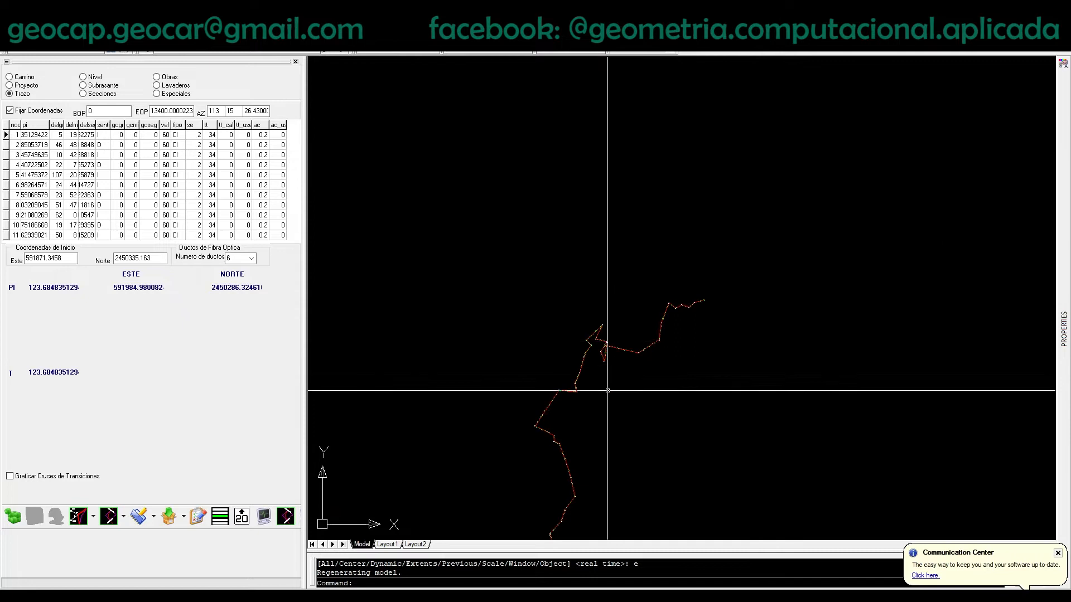
{"action": "middle_click_drag", "start_coordinate": [532, 522], "coordinate": [637, 213]}
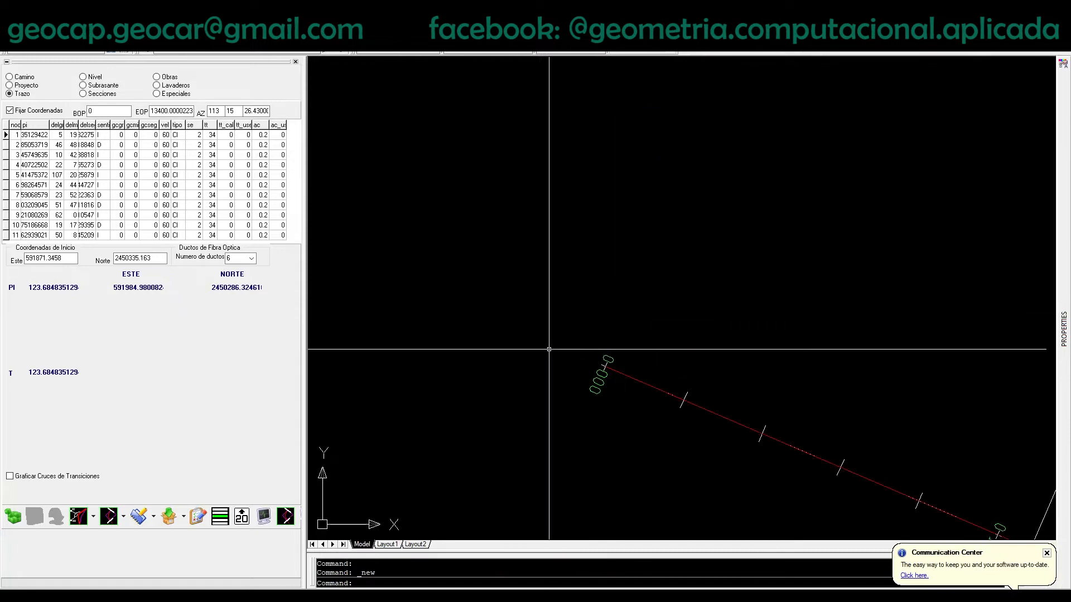
- Switch back to the original drawing and isolate layer 0 using a radius line of the first curve
{"action": "scroll", "coordinate": [551, 346], "scroll_direction": "down", "scroll_amount": 8}
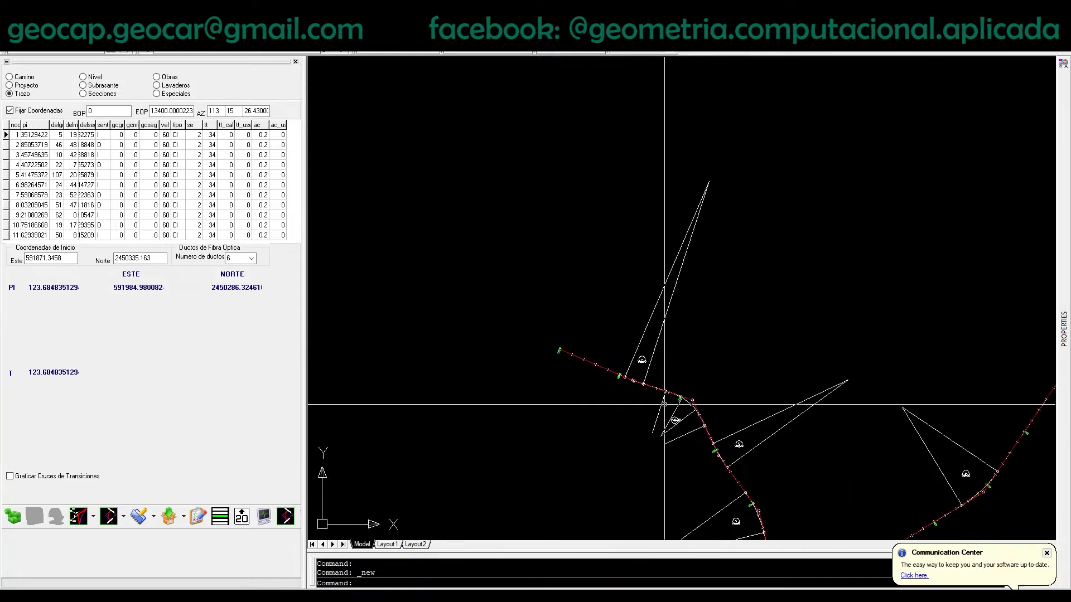
{"action": "type", "text": "li"}
{"action": "key", "text": "Return"}
{"action": "left_click", "coordinate": [652, 352]}
{"action": "key", "text": "Return"}
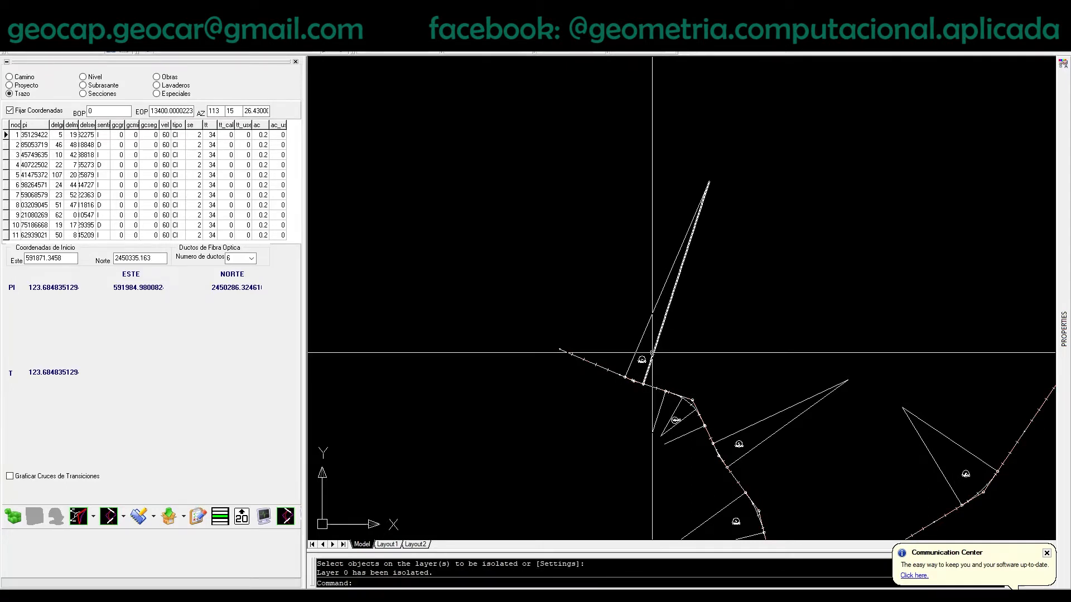
- Copy all objects of the isolated layer, covering the whole road axis and its curves, to the clipboard
{"action": "scroll", "coordinate": [639, 337], "scroll_direction": "down", "scroll_amount": 5}
{"action": "scroll", "coordinate": [621, 295], "scroll_direction": "down", "scroll_amount": 3}
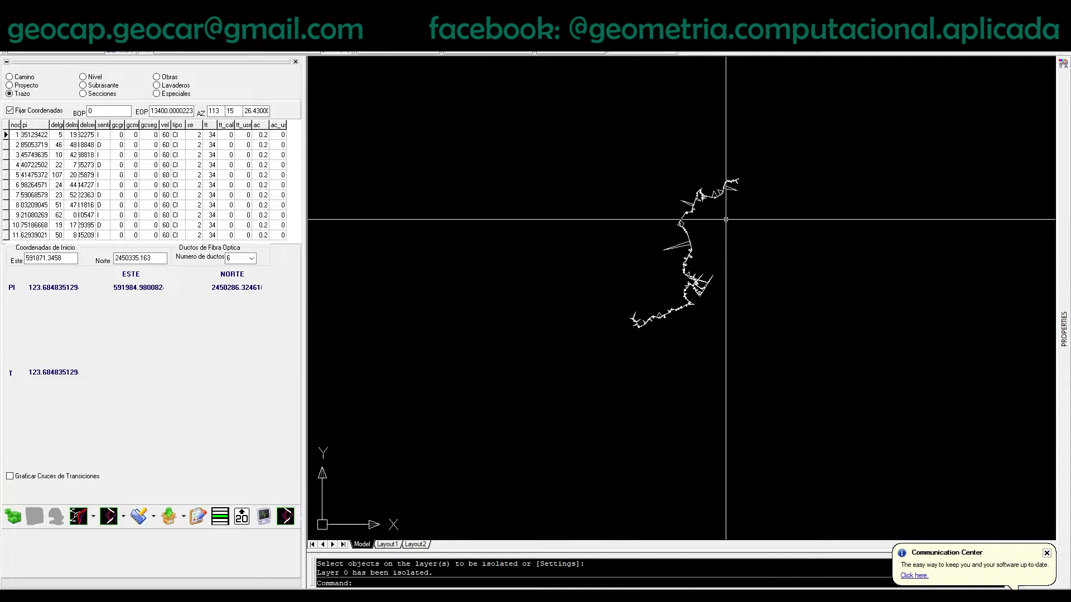
{"action": "left_click", "coordinate": [569, 141]}
{"action": "left_click", "coordinate": [817, 420]}
{"action": "key", "text": "ctrl+c"}
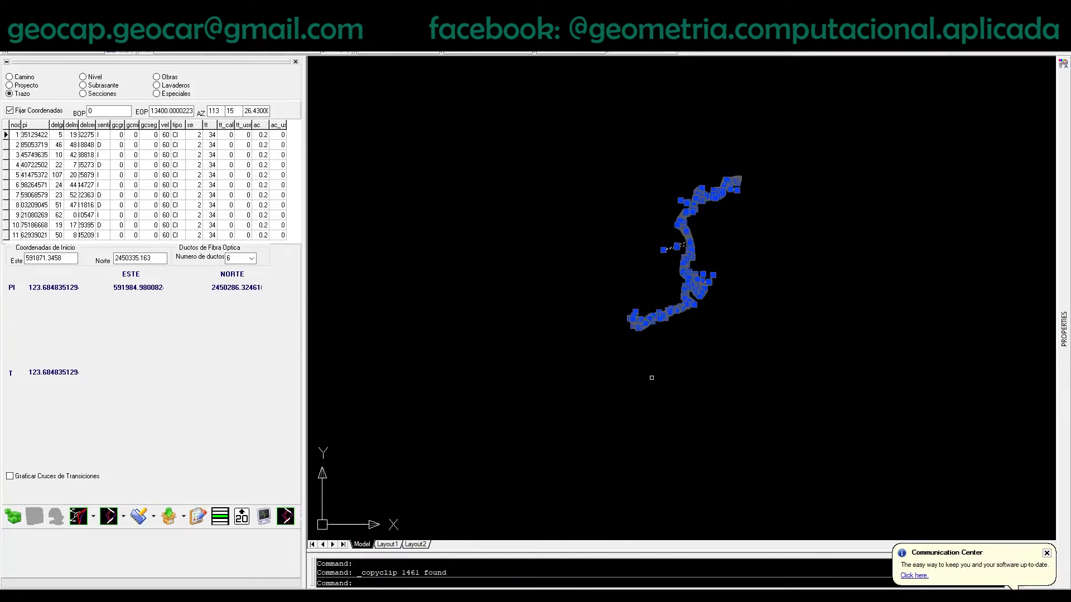
- Paste the copied axis and curve geometry into the new drawing at its original coordinates
{"action": "type", "text": "z"}
{"action": "key", "text": "Return"}
{"action": "type", "text": "e"}
{"action": "key", "text": "Return"}
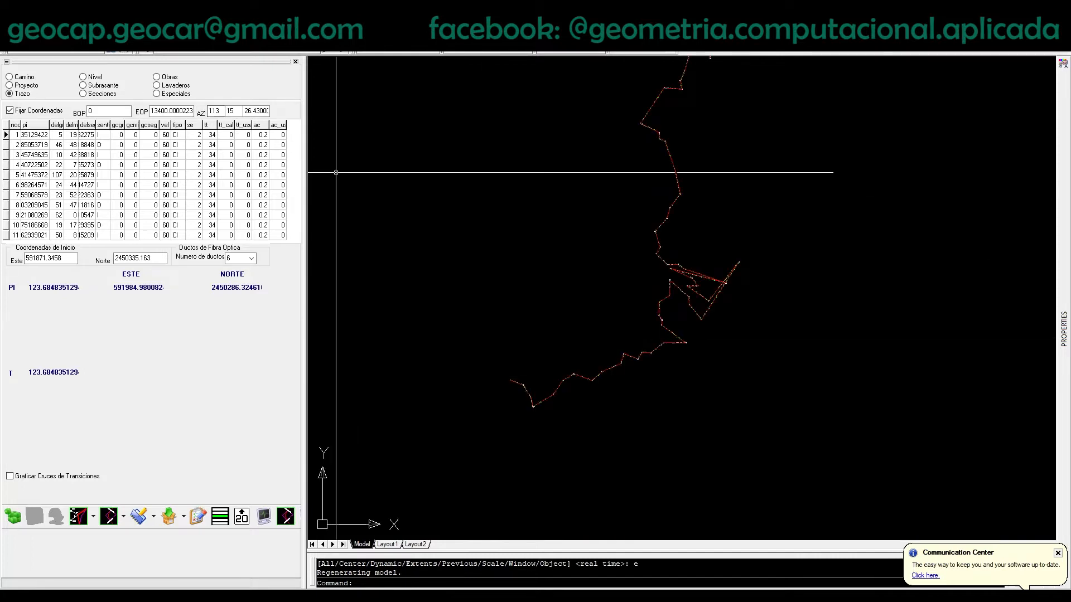
{"action": "left_click", "coordinate": [40, 19]}
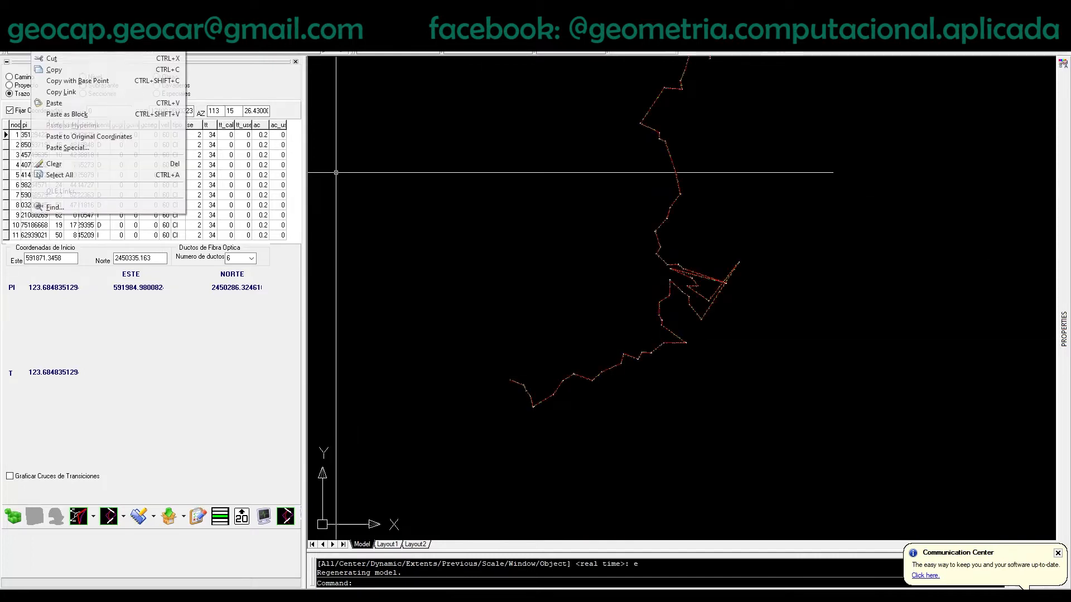
{"action": "left_click", "coordinate": [77, 138]}
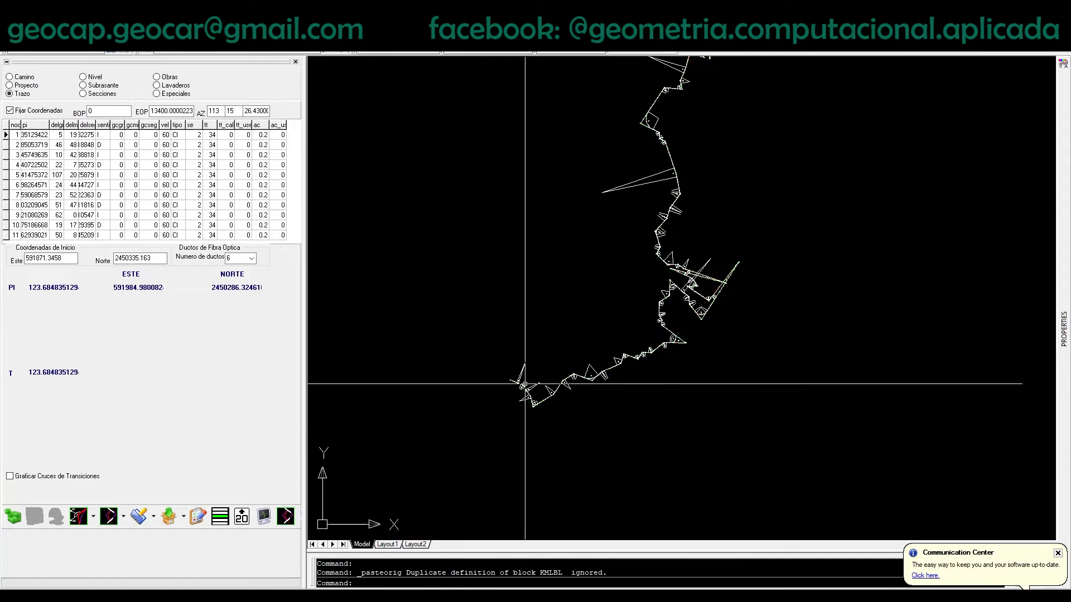
- Widen the alignment panel and assign curve 1 a degree of curvature of 3.5 with GC desde ST, measuring from its PI to its curve start
{"action": "scroll", "coordinate": [524, 385], "scroll_direction": "up", "scroll_amount": 5}
{"action": "scroll", "coordinate": [524, 386], "scroll_direction": "up", "scroll_amount": 6}
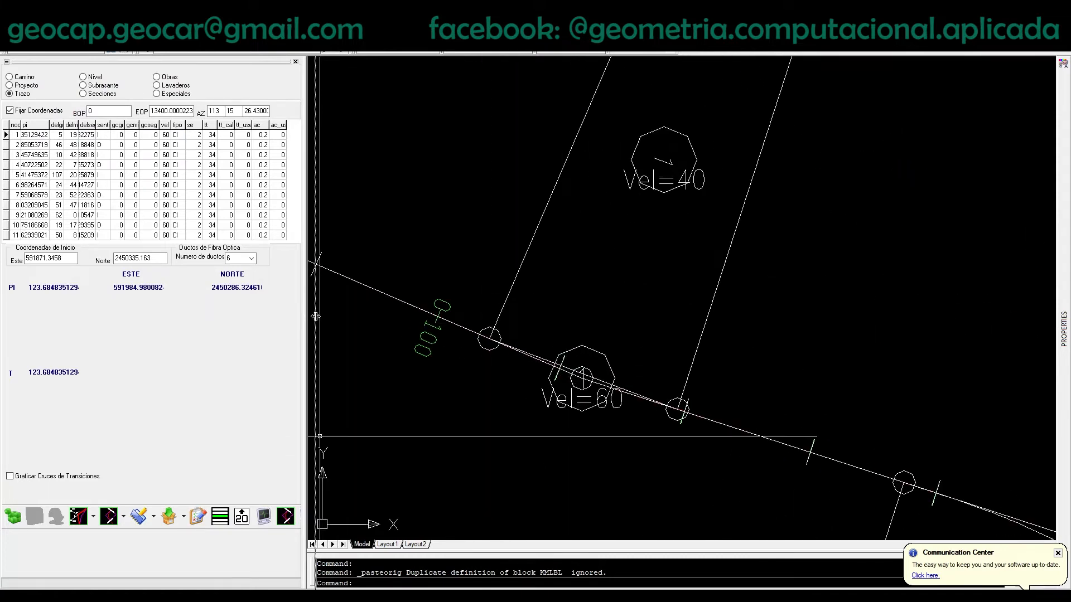
{"action": "left_click_drag", "start_coordinate": [330, 314], "coordinate": [325, 314]}
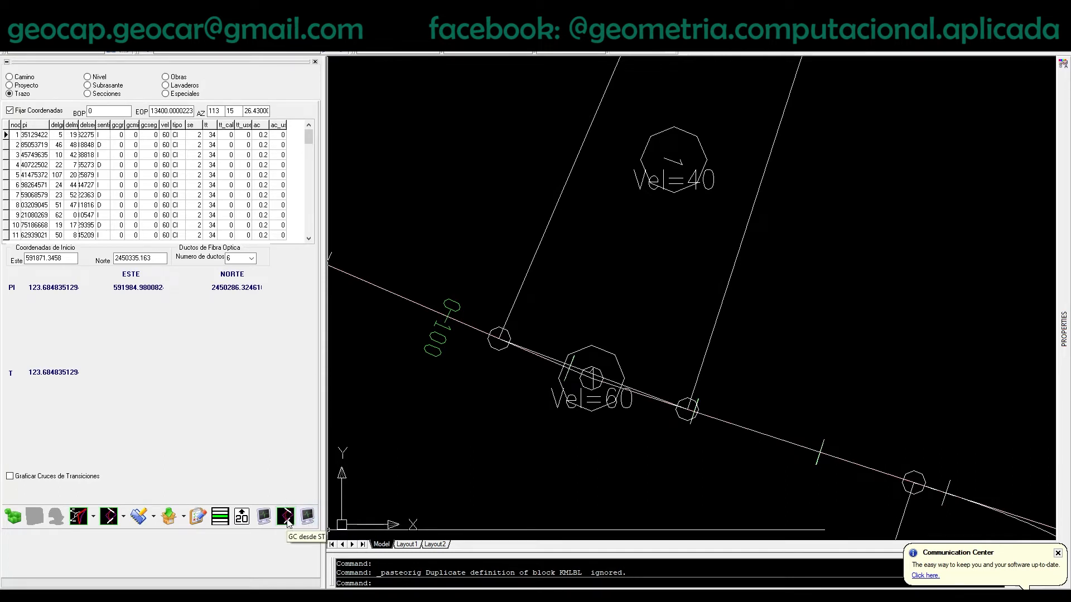
{"action": "left_click", "coordinate": [287, 517]}
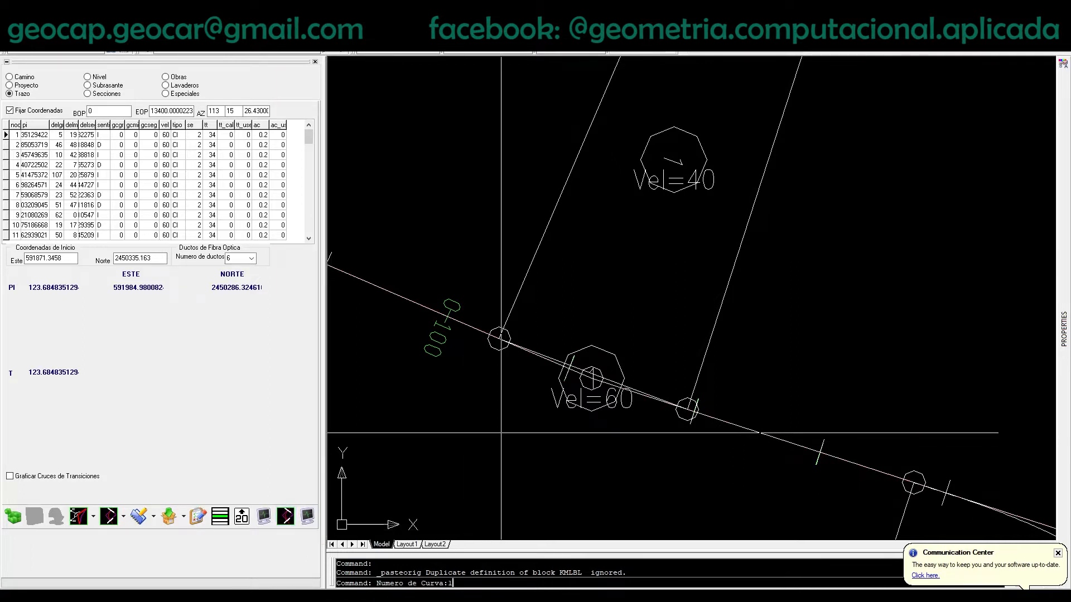
{"action": "type", "text": "1"}
{"action": "key", "text": "Return"}
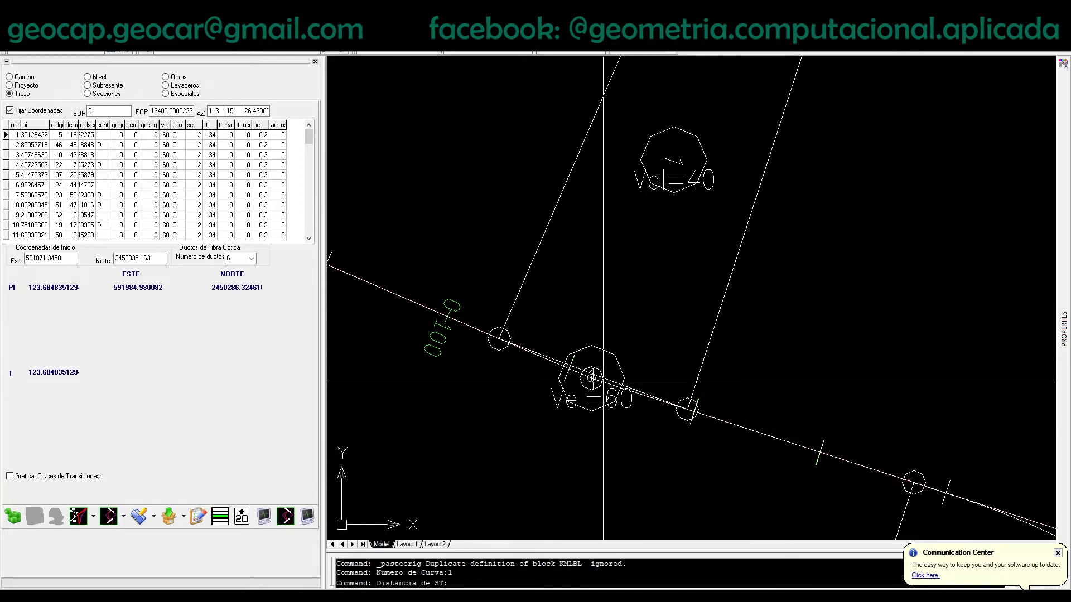
{"action": "left_click", "coordinate": [593, 378]}
{"action": "scroll", "coordinate": [446, 363], "scroll_direction": "up", "scroll_amount": 3}
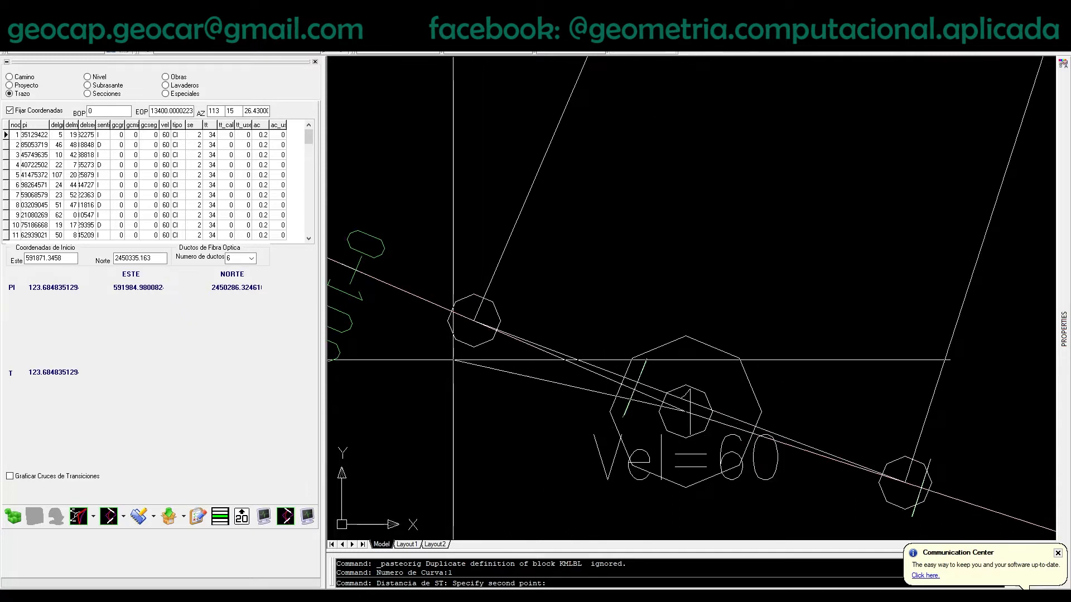
{"action": "left_click", "coordinate": [474, 321]}
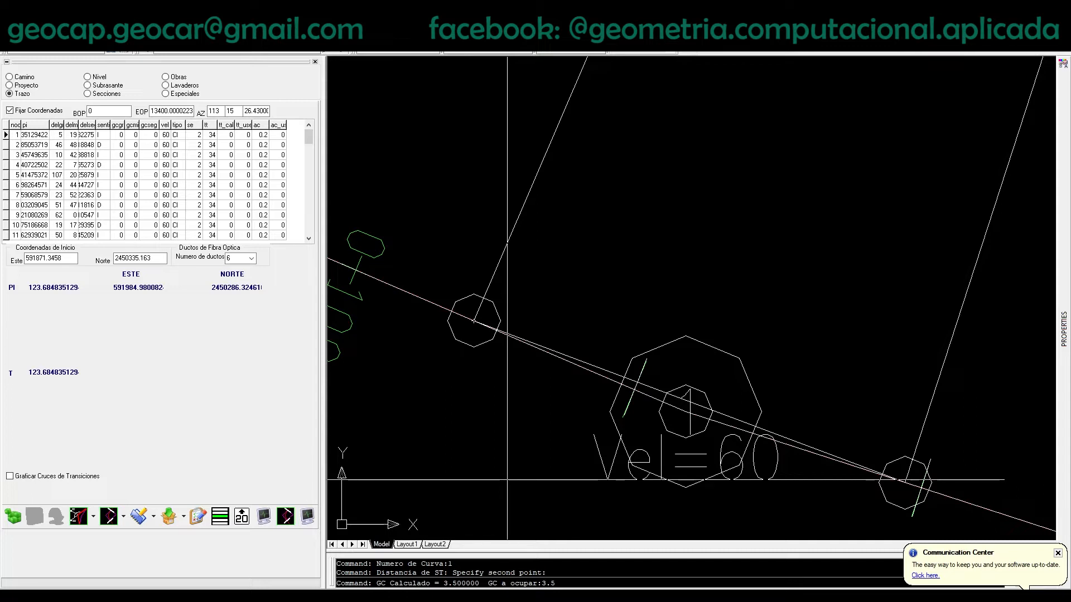
{"action": "key", "text": "Return"}
- Recalculate and redraw the alignment, then compare curve 1's start point with the pasted original geometry
{"action": "left_click", "coordinate": [14, 518]}
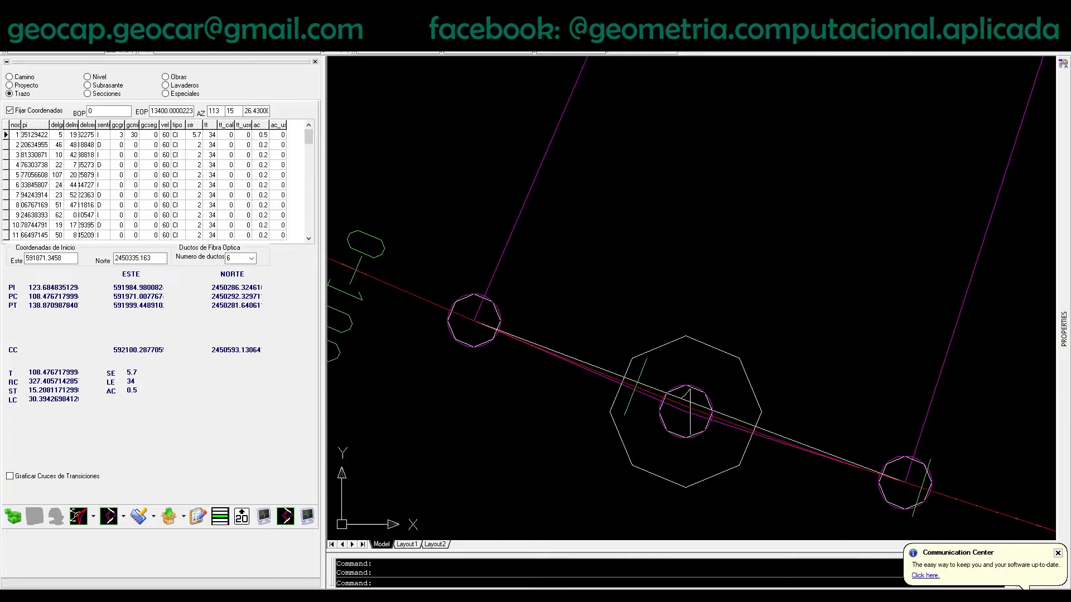
{"action": "scroll", "coordinate": [495, 321], "scroll_direction": "up", "scroll_amount": 5}
{"action": "scroll", "coordinate": [471, 371], "scroll_direction": "up", "scroll_amount": 3}
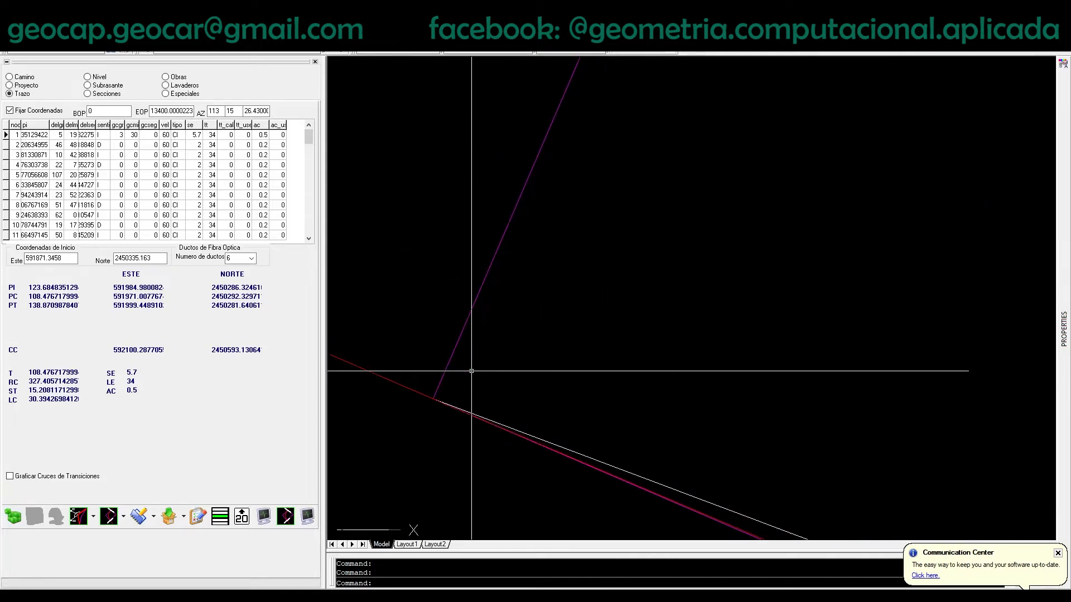
{"action": "scroll", "coordinate": [471, 377], "scroll_direction": "down", "scroll_amount": 6}
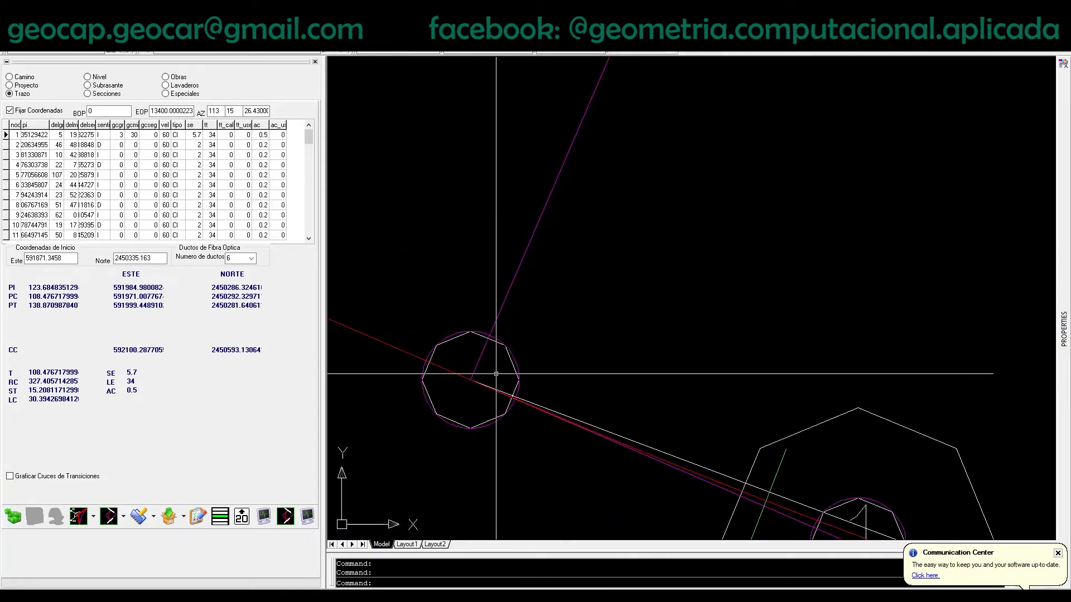
{"action": "scroll", "coordinate": [599, 381], "scroll_direction": "down", "scroll_amount": 2}
- Assign curve 2 a degree of curvature of 11.437945 with GC desde ST, measuring from its PI to the end-of-curve circle
{"action": "middle_click_drag", "start_coordinate": [735, 444], "coordinate": [618, 253]}
{"action": "scroll", "coordinate": [690, 293], "scroll_direction": "up", "scroll_amount": 3}
{"action": "middle_click_drag", "start_coordinate": [673, 320], "coordinate": [689, 258]}
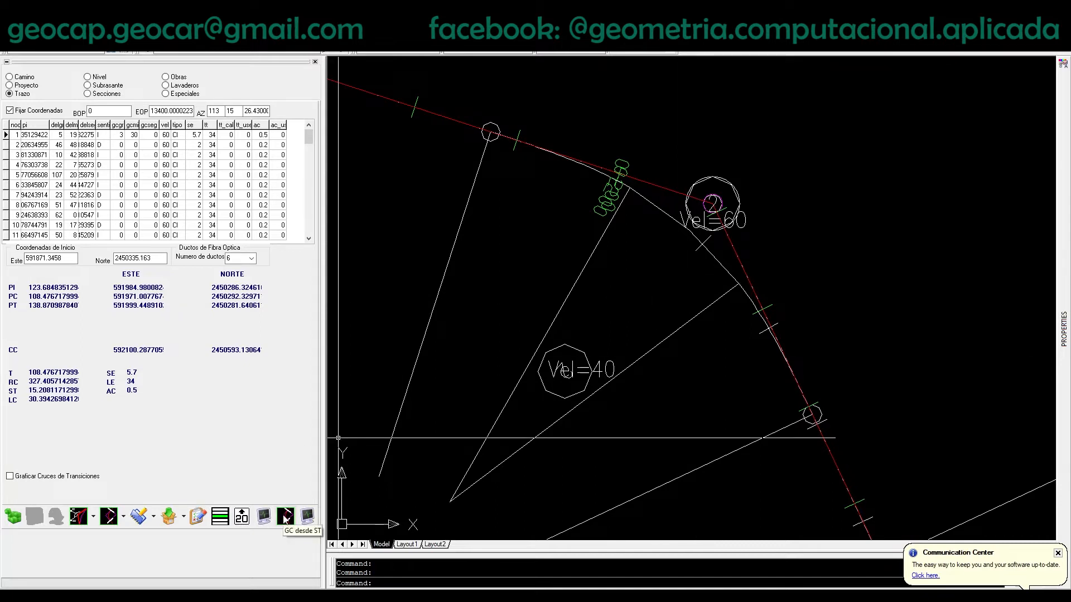
{"action": "left_click", "coordinate": [287, 517]}
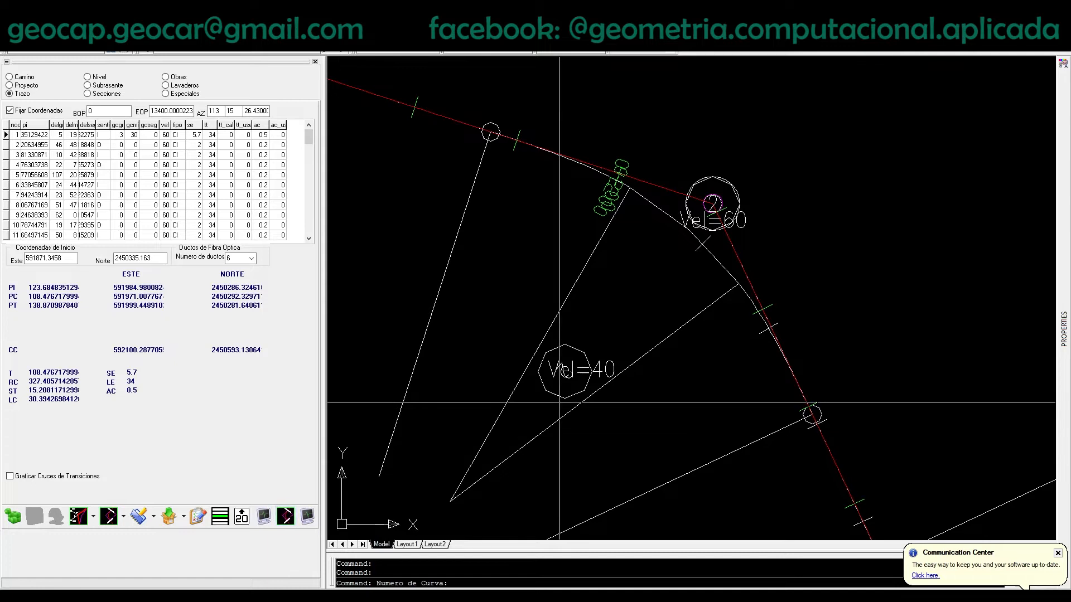
{"action": "type", "text": "2"}
{"action": "key", "text": "Return"}
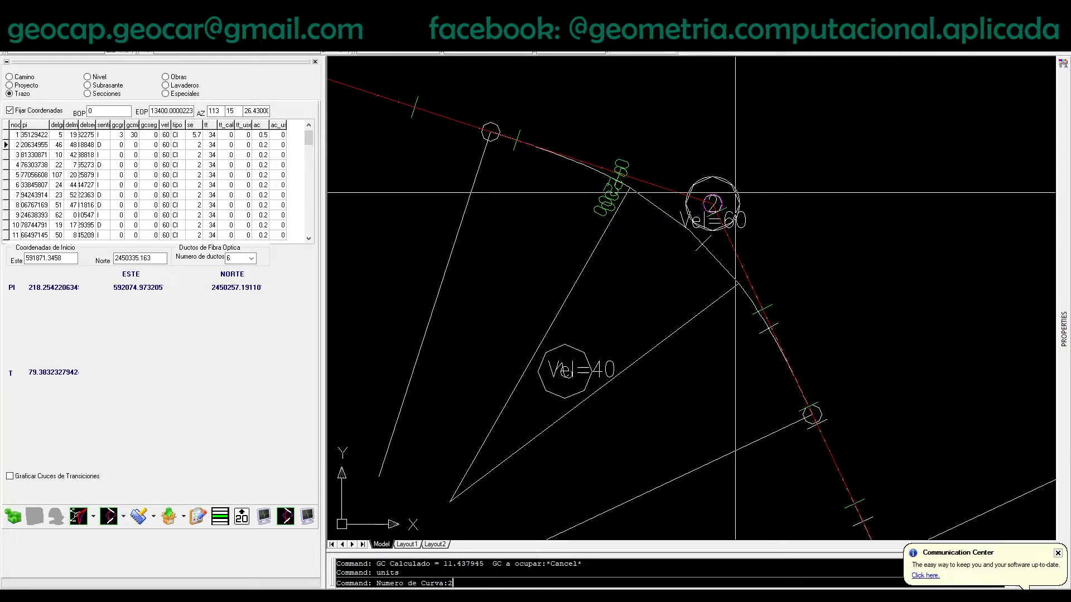
{"action": "key", "text": "Return"}
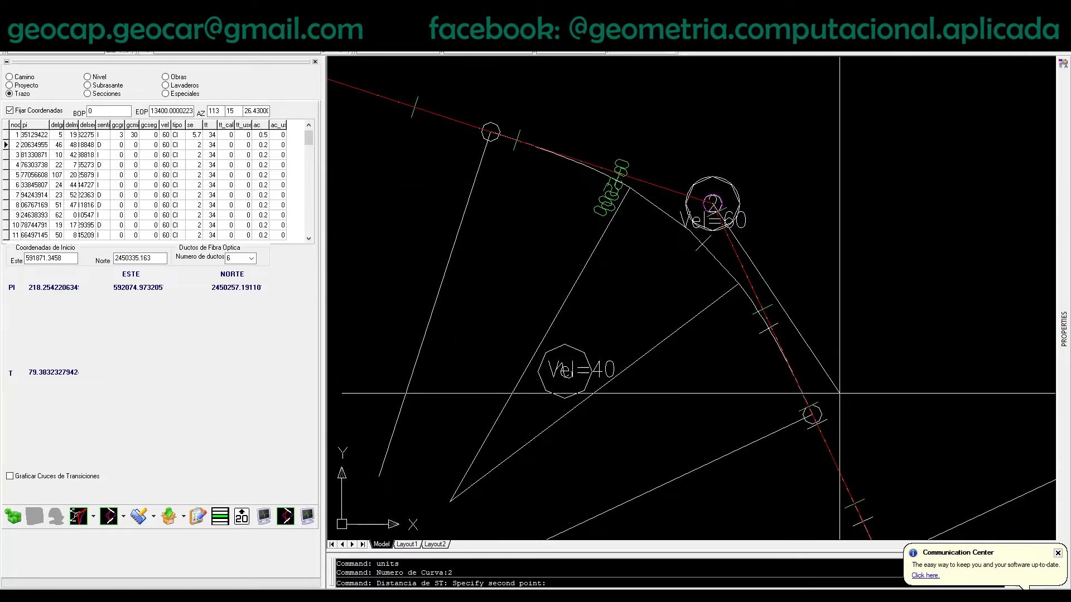
{"action": "left_click", "coordinate": [815, 414]}
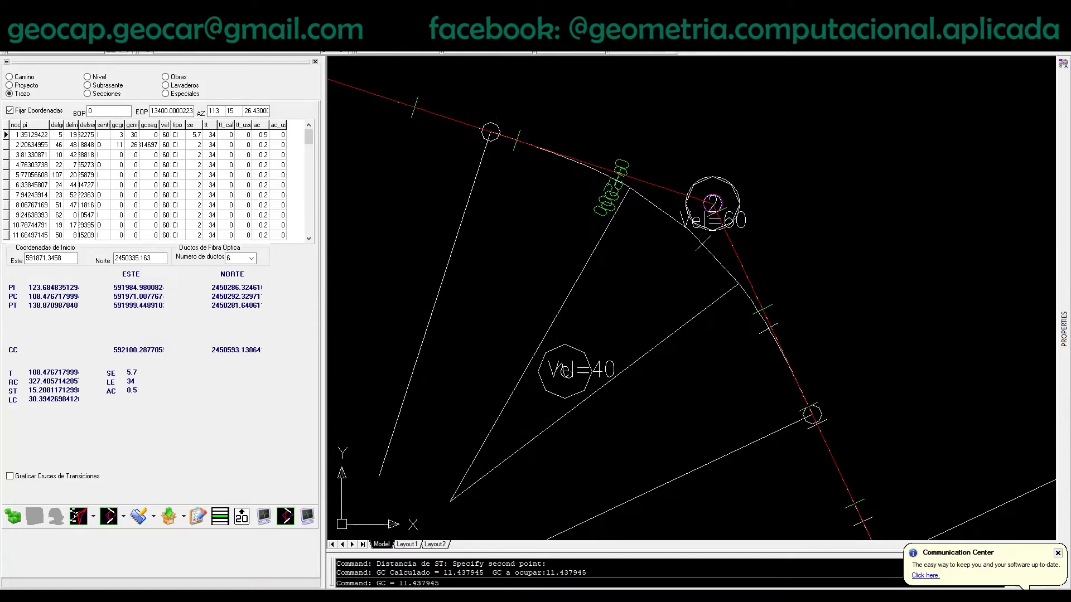
- Assign curve 3 a degree of curvature of 5 with GC desde ST, measuring from its PI to the start-of-curve circle
{"action": "left_click", "coordinate": [285, 517]}
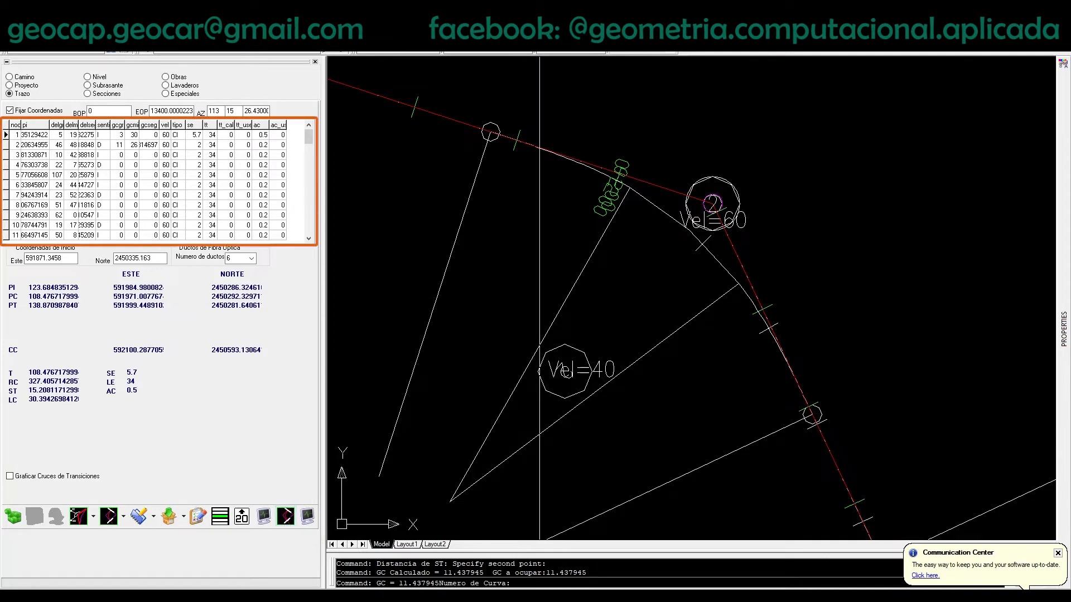
{"action": "scroll", "coordinate": [685, 364], "scroll_direction": "down", "scroll_amount": 5}
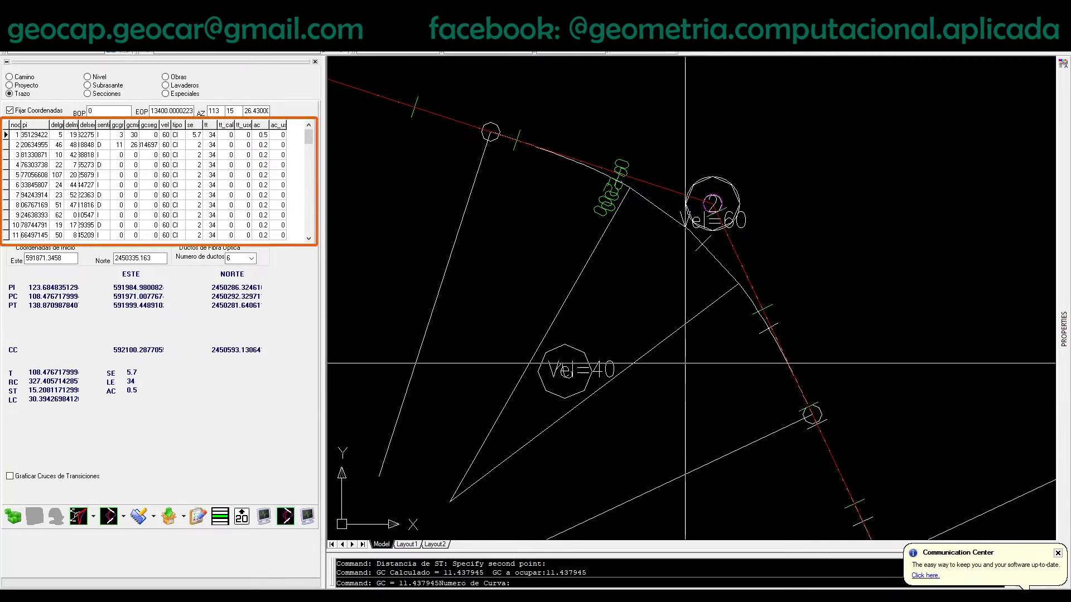
{"action": "scroll", "coordinate": [784, 504], "scroll_direction": "up", "scroll_amount": 6}
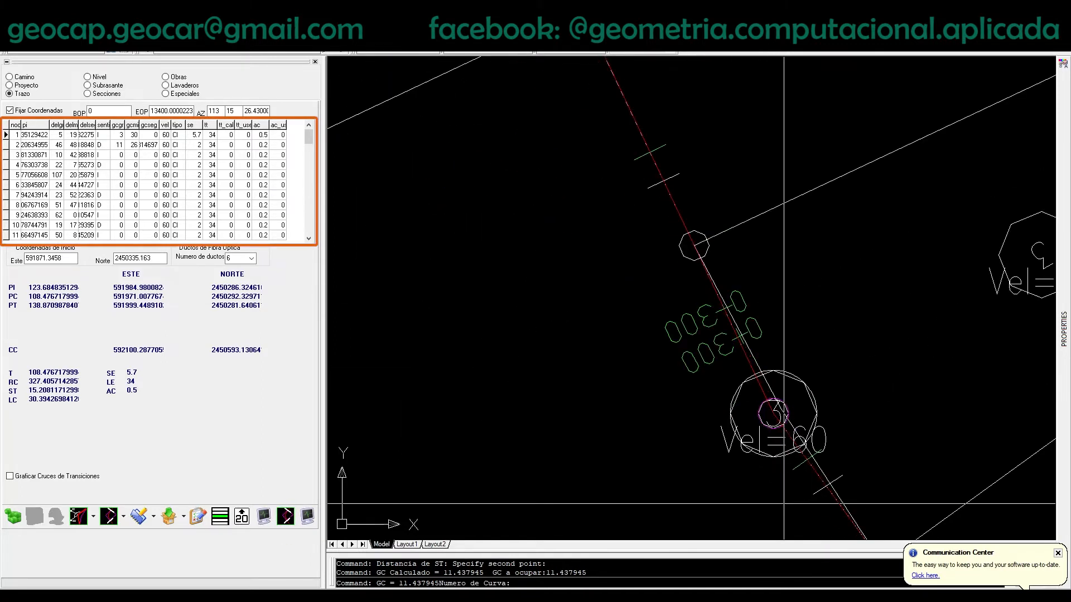
{"action": "type", "text": "3"}
{"action": "key", "text": "Return"}
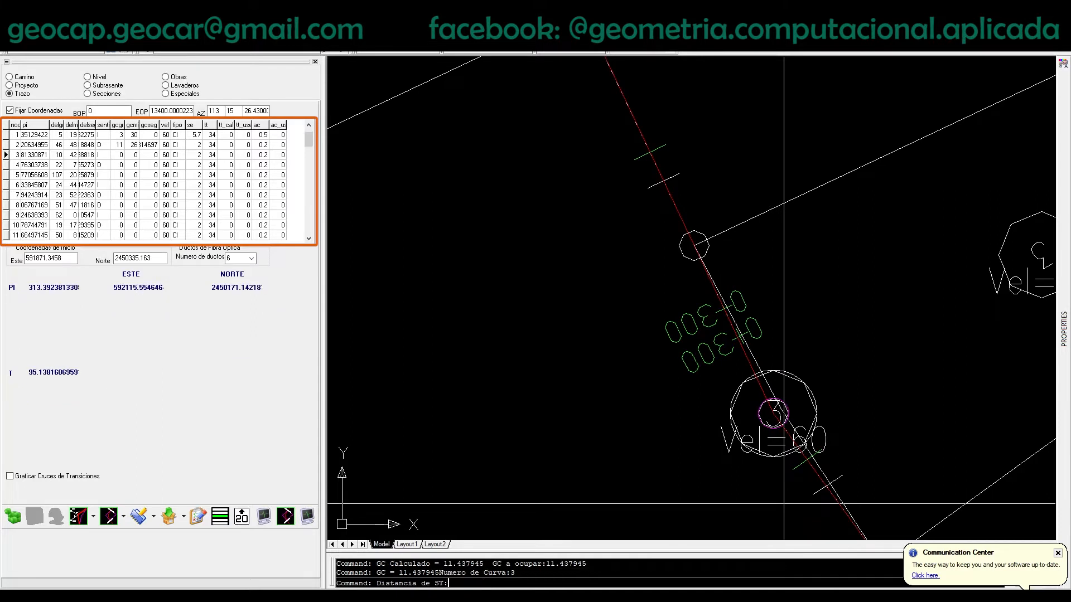
{"action": "left_click", "coordinate": [758, 419]}
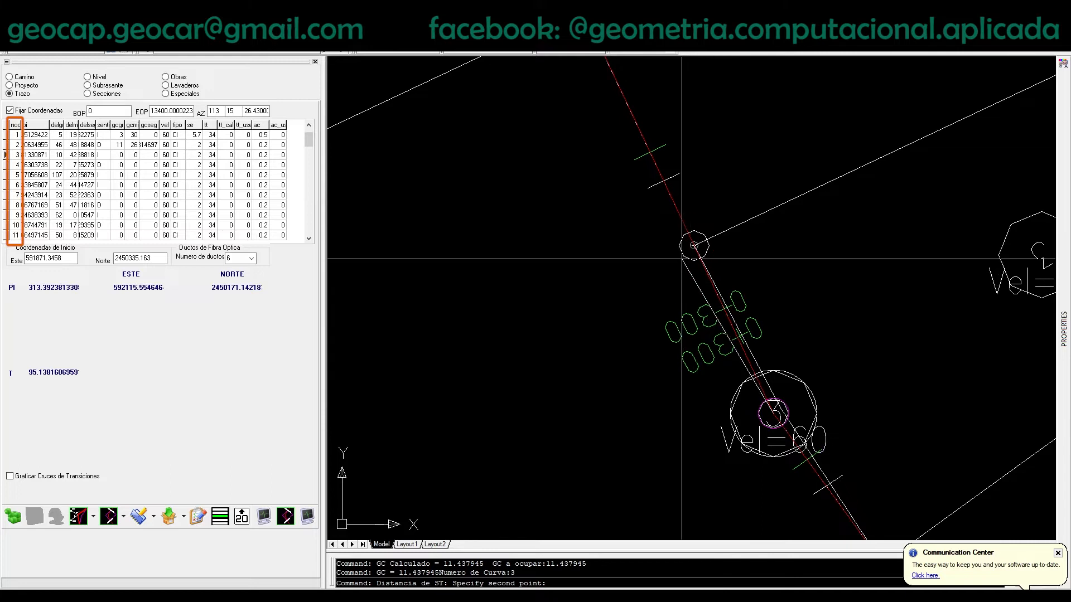
{"action": "left_click", "coordinate": [693, 245]}
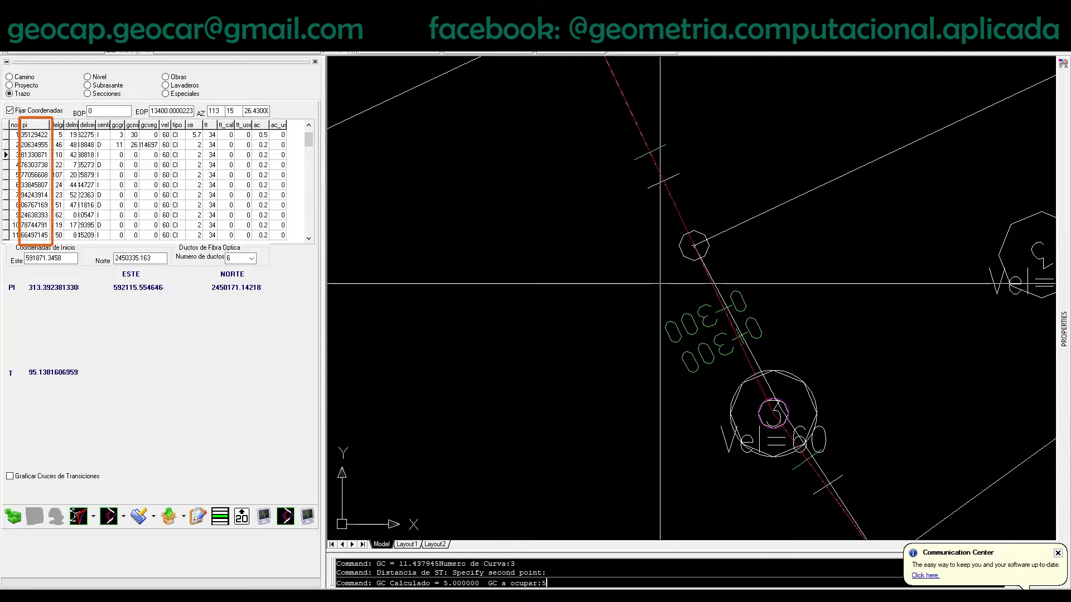
{"action": "key", "text": "Return"}
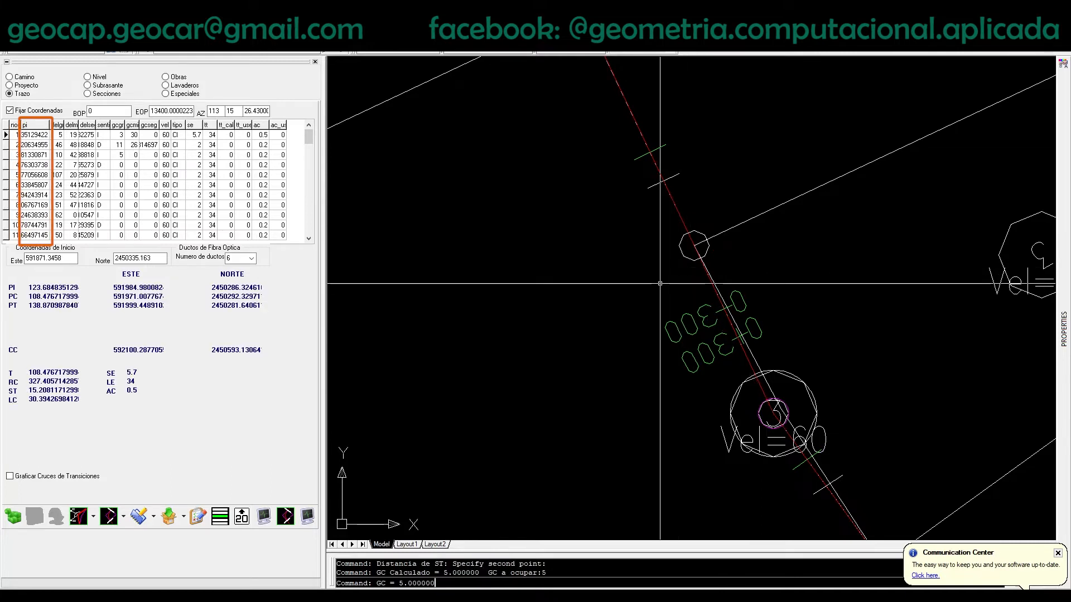
- Assign curve 4 a degree of curvature of 6.5 with GC desde ST, measuring from its PI to the start-of-curve circle
{"action": "left_click", "coordinate": [286, 517]}
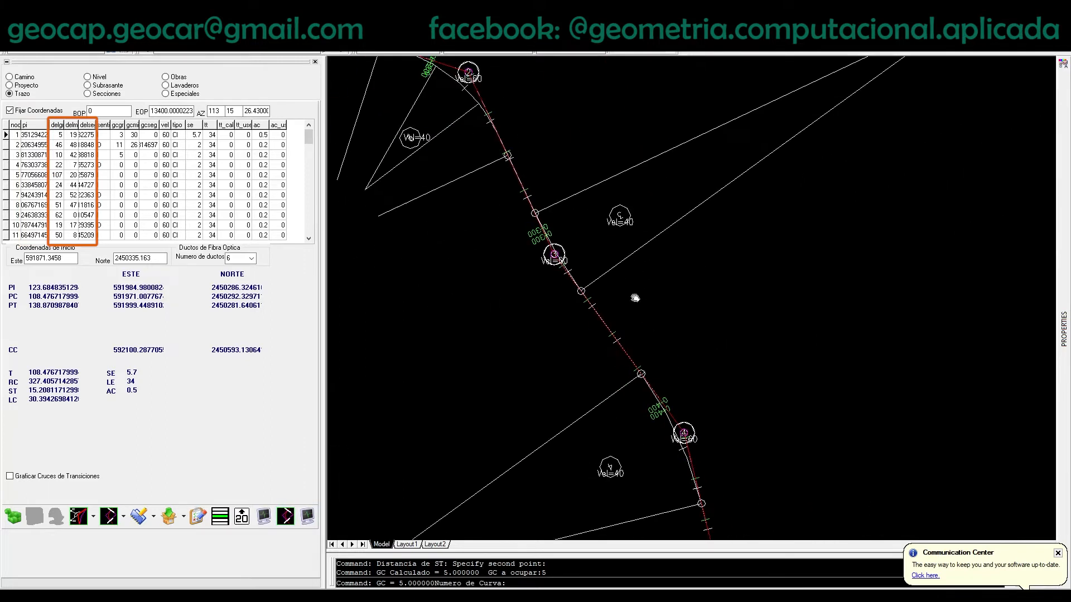
{"action": "scroll", "coordinate": [651, 394], "scroll_direction": "up", "scroll_amount": 6}
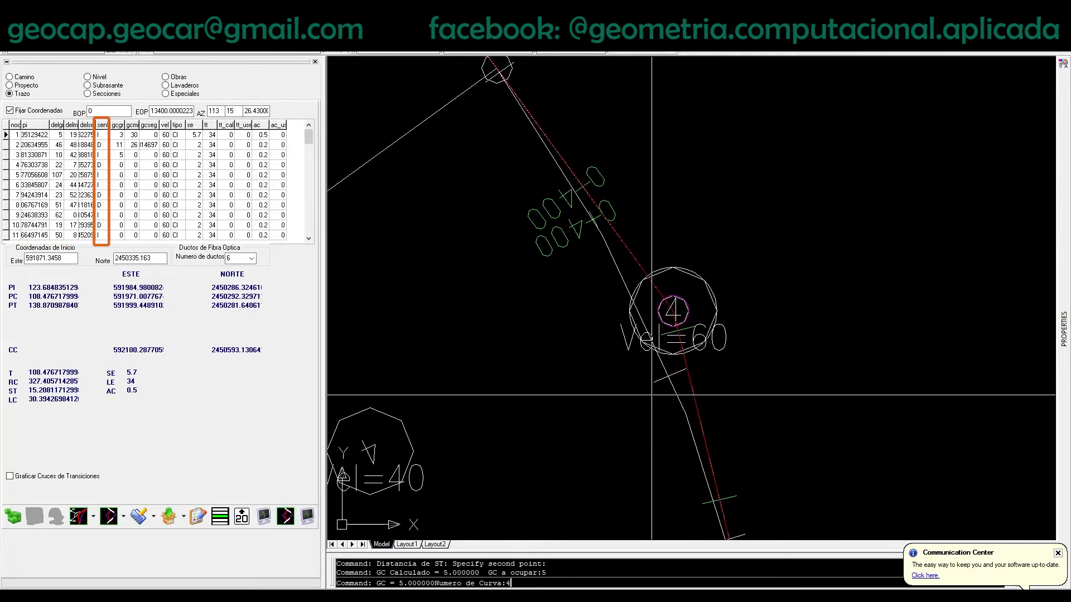
{"action": "key", "text": "Return"}
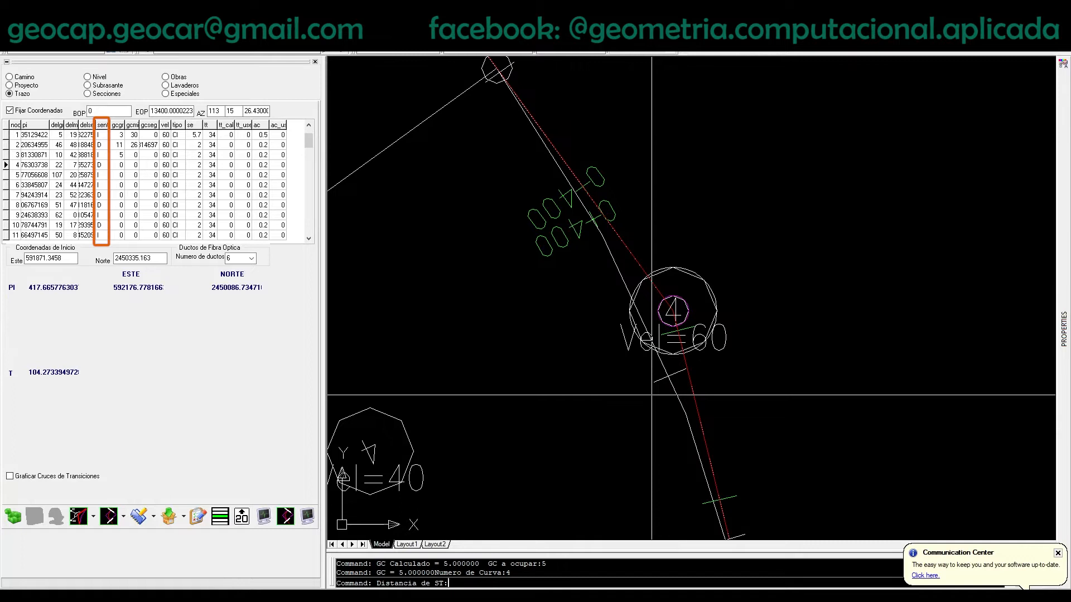
{"action": "left_click", "coordinate": [676, 310]}
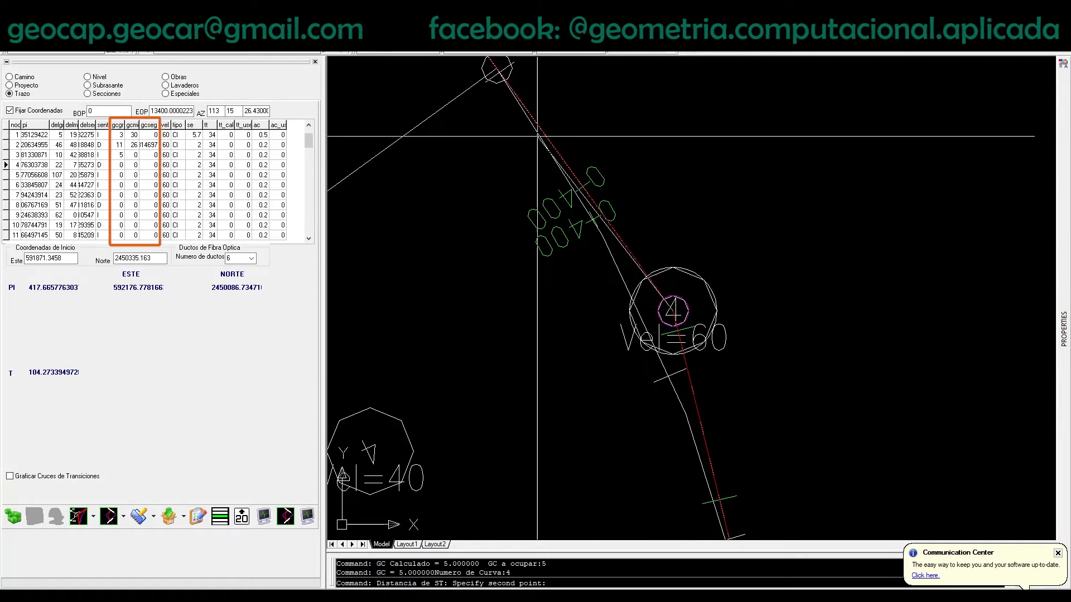
{"action": "left_click", "coordinate": [513, 79]}
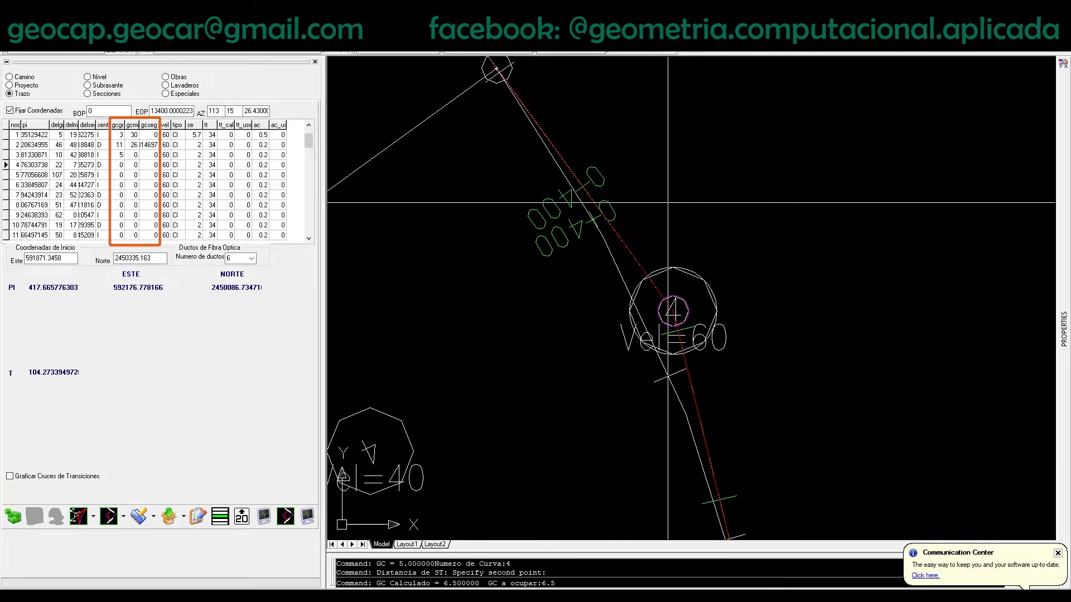
{"action": "type", "text": "6.5"}
{"action": "key", "text": "Return"}
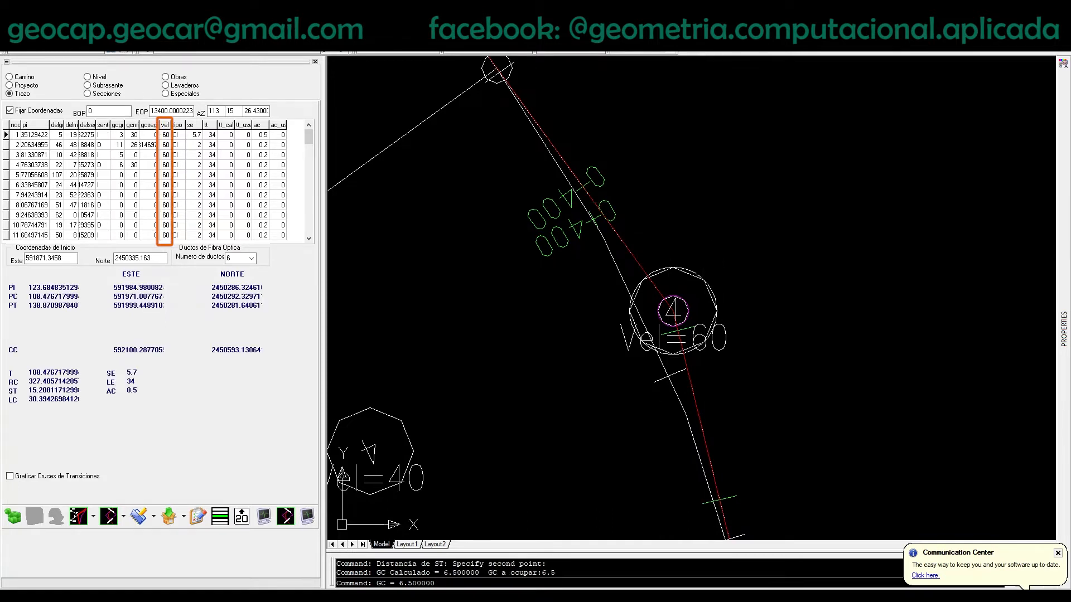
- Assign curve 5 a degree of curvature of 18.487289 with GC desde ST, measuring from its PI to the end-of-curve circle
{"action": "scroll", "coordinate": [730, 260], "scroll_direction": "down", "scroll_amount": 6}
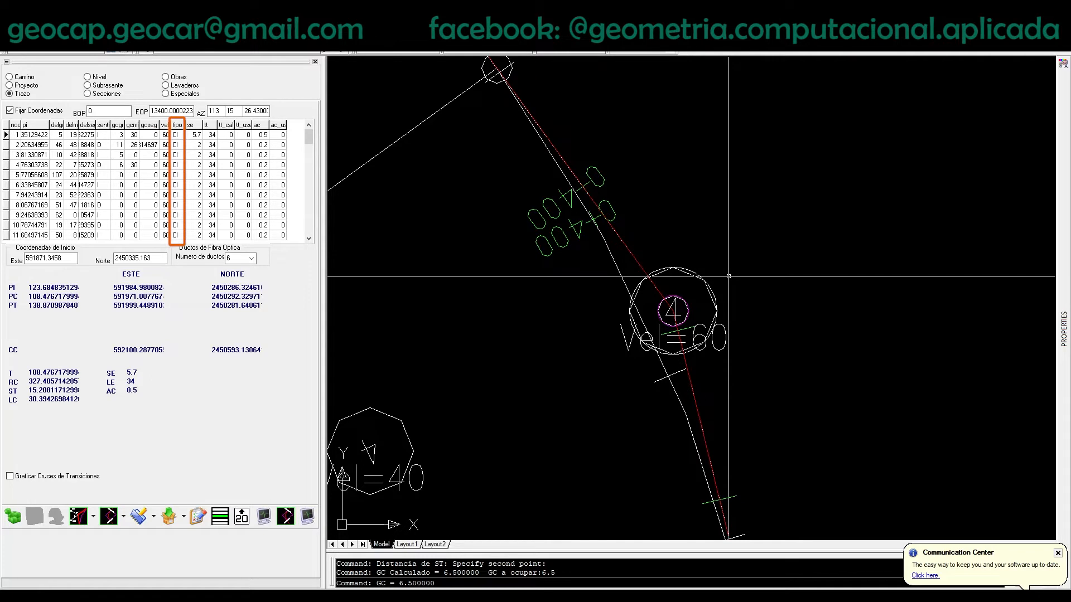
{"action": "middle_click_drag", "start_coordinate": [823, 442], "coordinate": [731, 255]}
{"action": "scroll", "coordinate": [747, 322], "scroll_direction": "up", "scroll_amount": 2}
{"action": "left_click", "coordinate": [285, 516]}
{"action": "key", "text": "Return"}
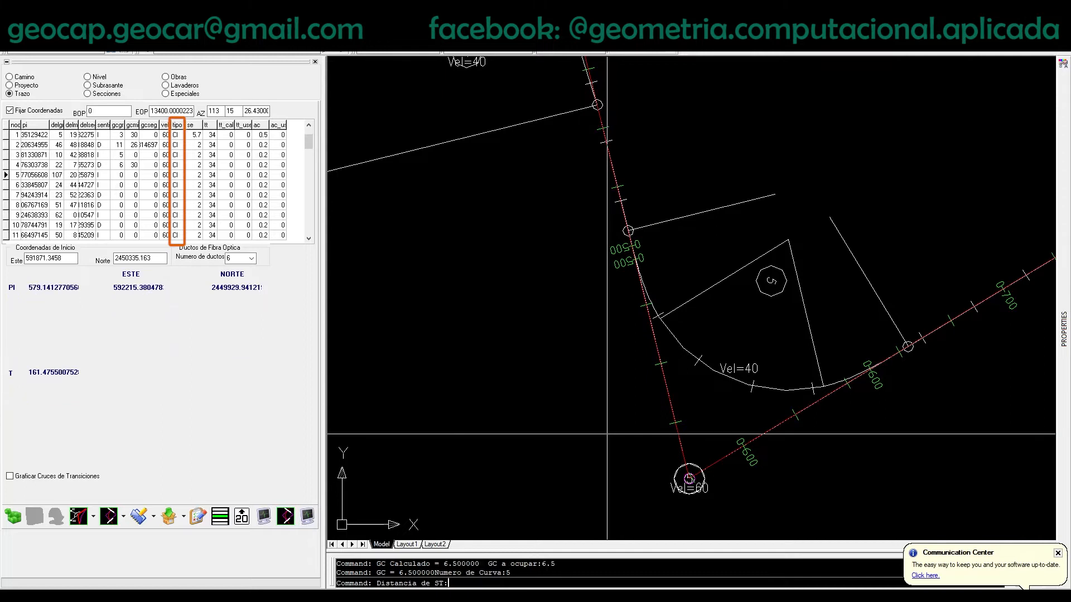
{"action": "left_click", "coordinate": [688, 483]}
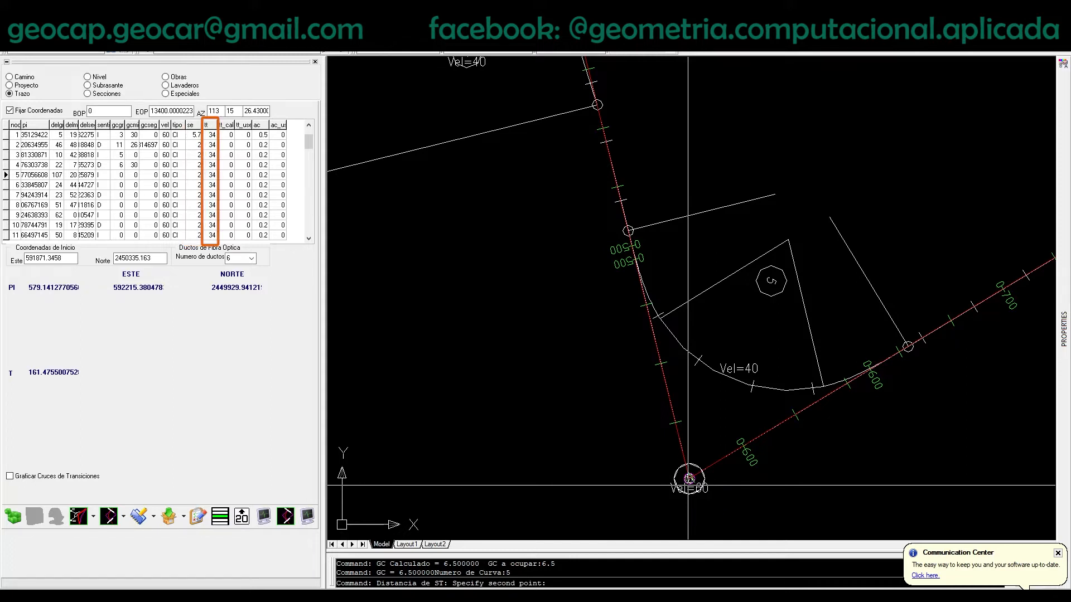
{"action": "left_click", "coordinate": [915, 355]}
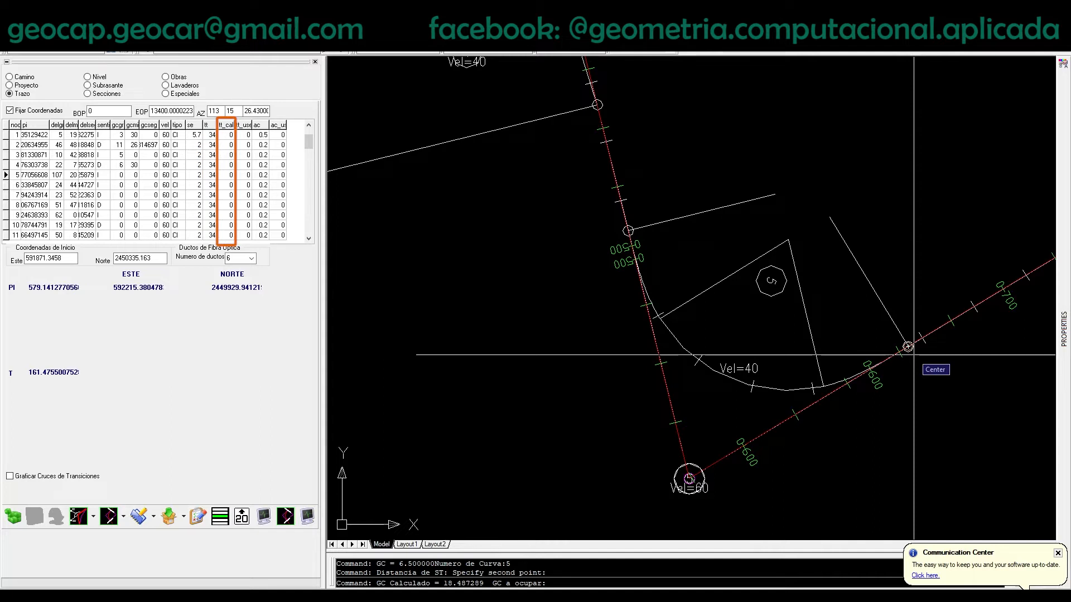
{"action": "type", "text": "18.487289"}
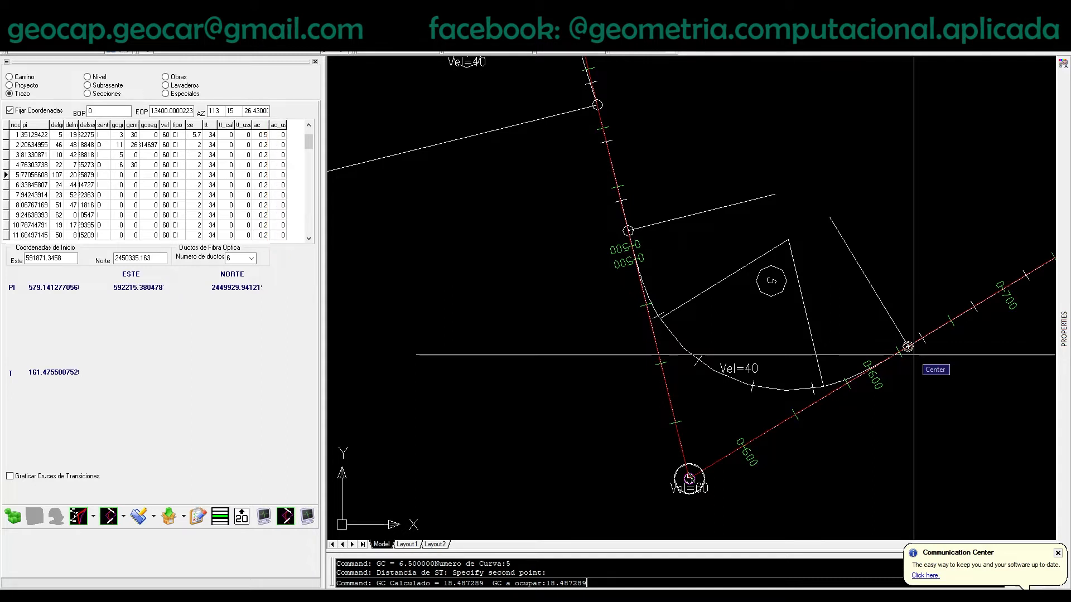
{"action": "key", "text": "Return"}
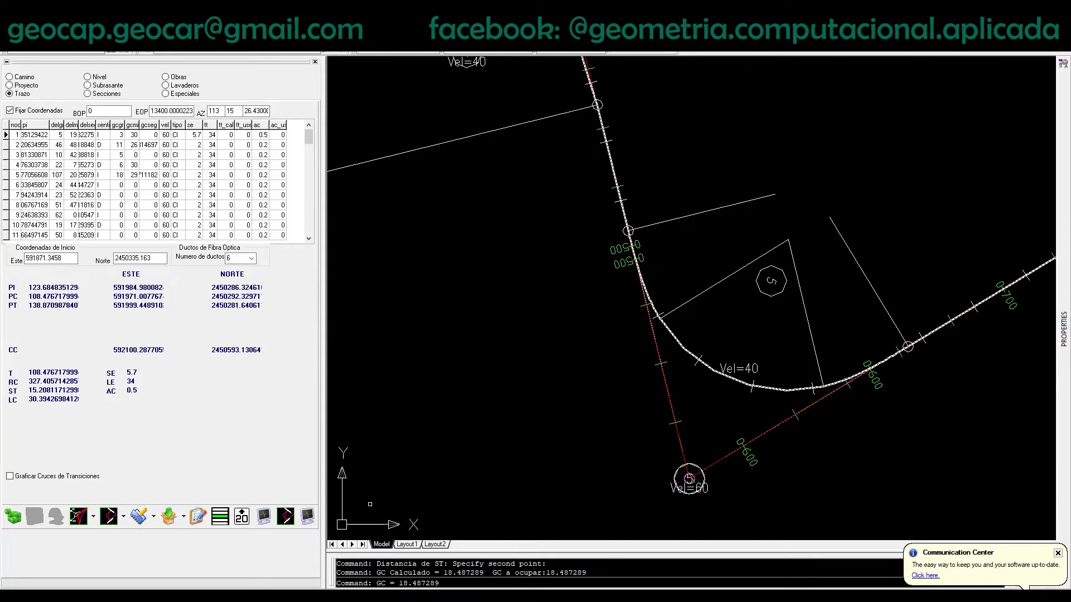
- Assign curve 6 a degree of curvature with GC desde ST, measuring from its PI to the end-of-curve circle
{"action": "left_click", "coordinate": [284, 522]}
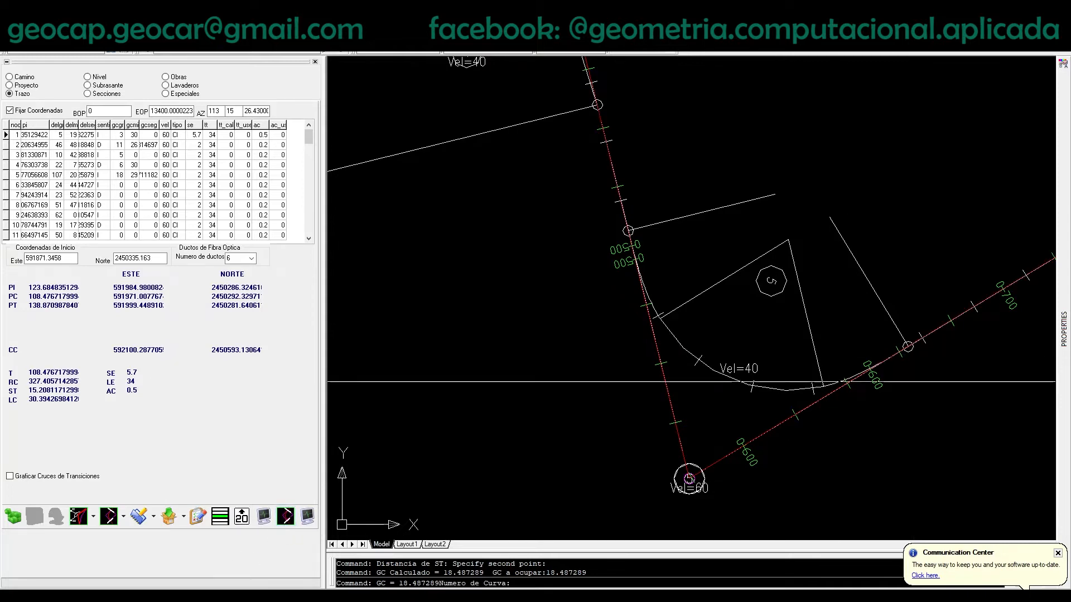
{"action": "scroll", "coordinate": [860, 241], "scroll_direction": "up", "scroll_amount": 6}
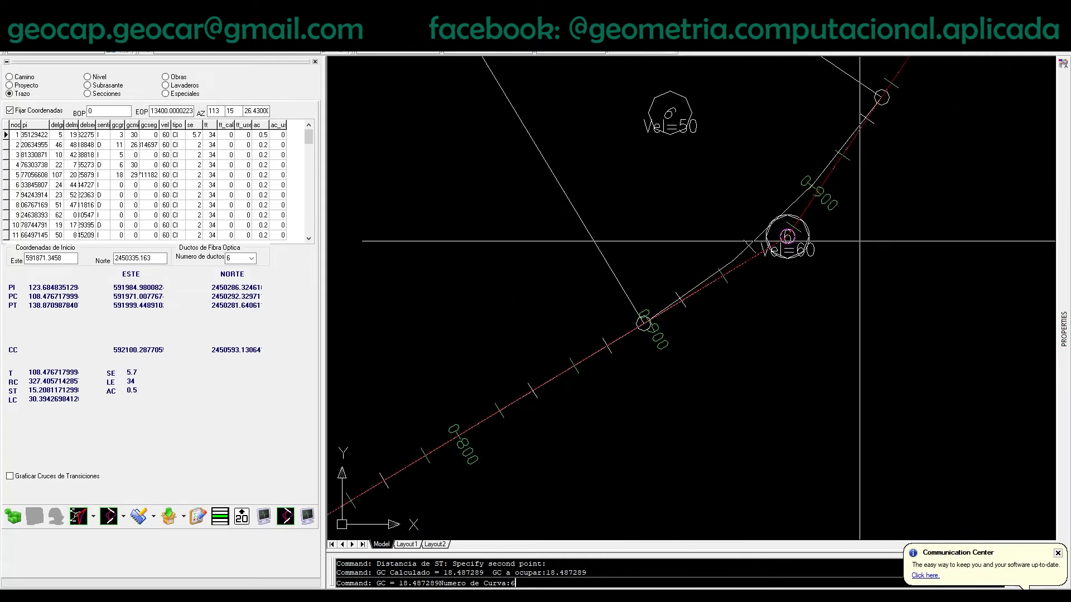
{"action": "type", "text": "6"}
{"action": "key", "text": "Return"}
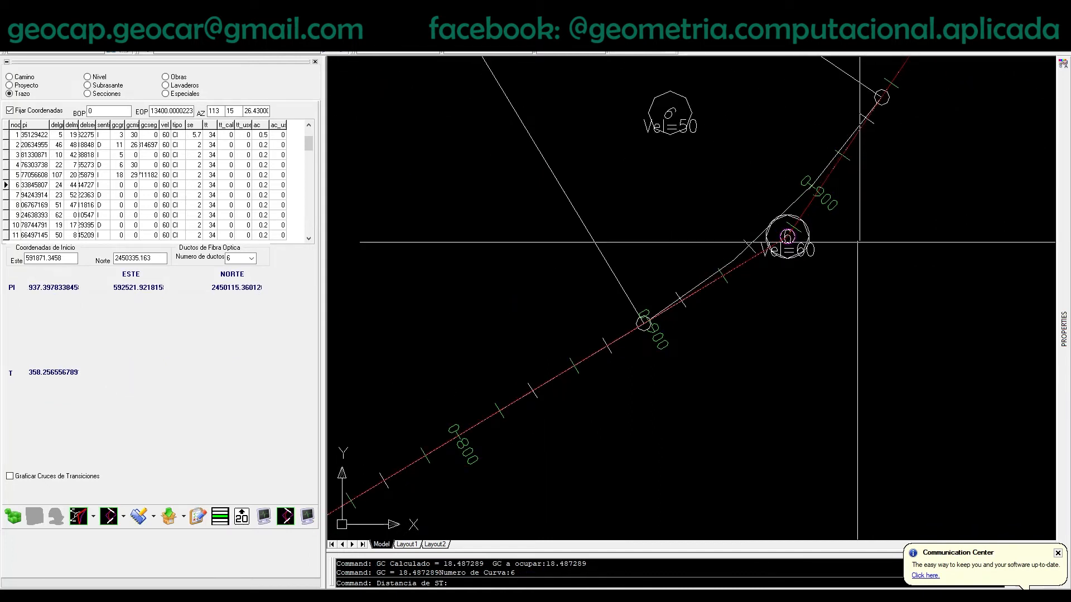
{"action": "left_click", "coordinate": [787, 236]}
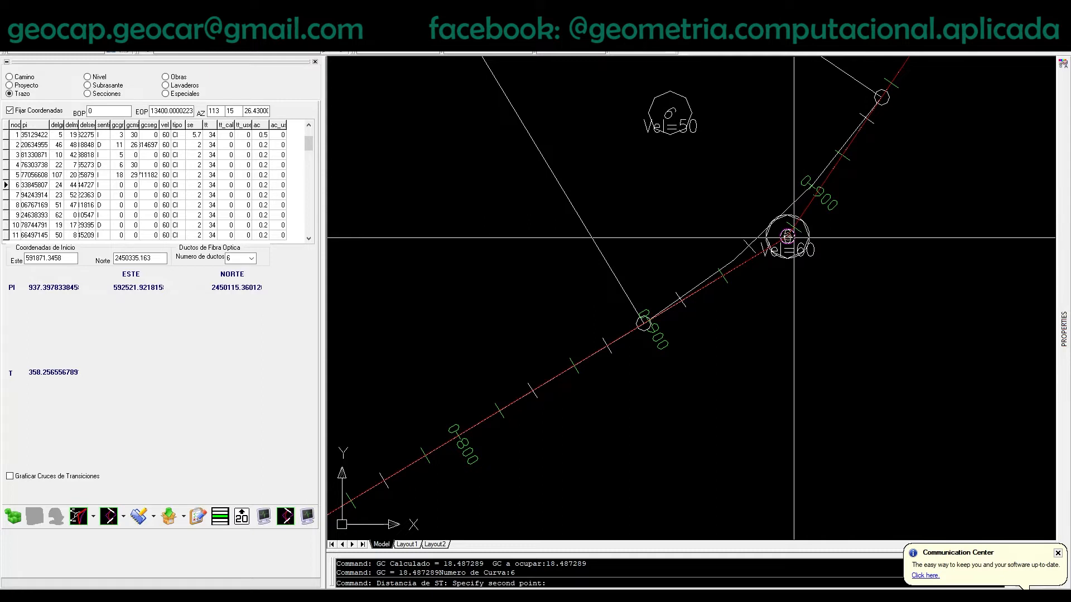
{"action": "left_click", "coordinate": [887, 104]}
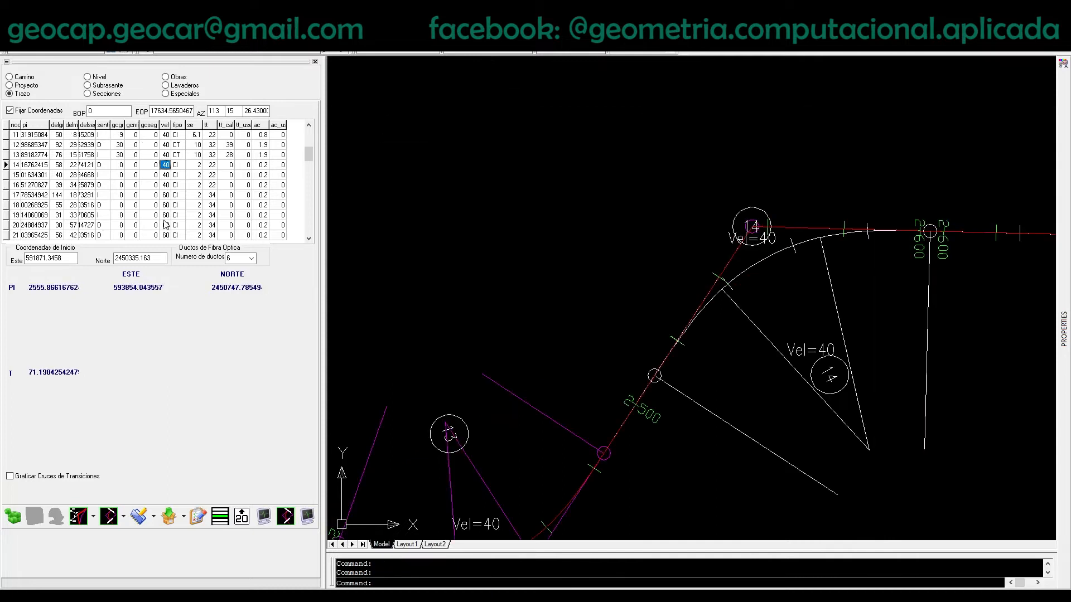
- Set curve 14's degree of curvature to 20 and its curve type to CT
{"action": "key", "text": "Left"}
{"action": "key", "text": "Left"}
{"action": "key", "text": "Left"}
{"action": "type", "text": "20"}
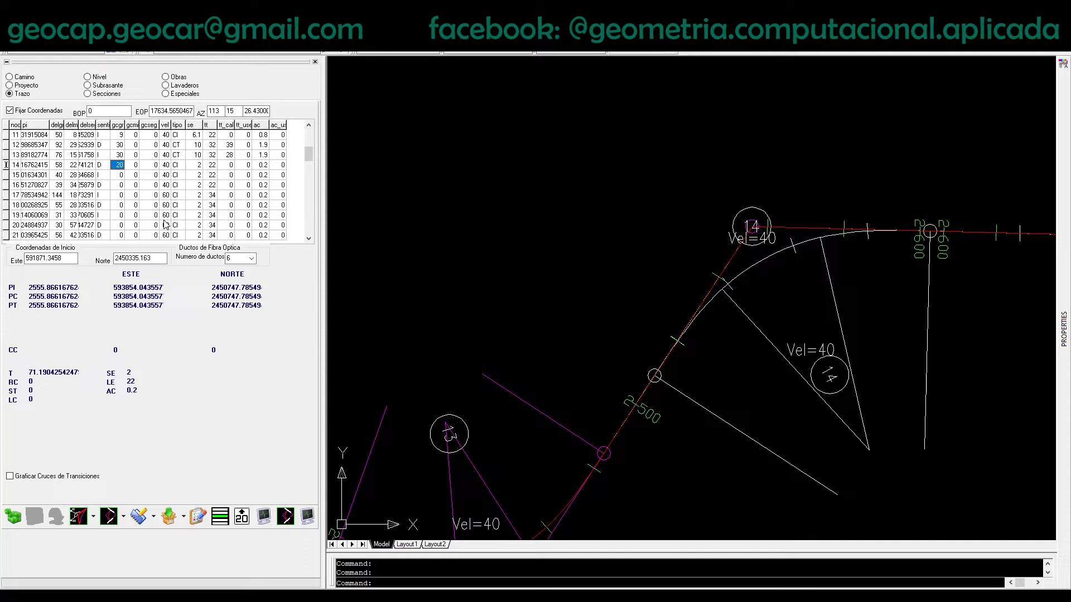
{"action": "key", "text": "Tab"}
{"action": "key", "text": "Tab"}
{"action": "key", "text": "Tab"}
{"action": "key", "text": "Tab"}
{"action": "type", "text": "CT"}
{"action": "key", "text": "Return"}
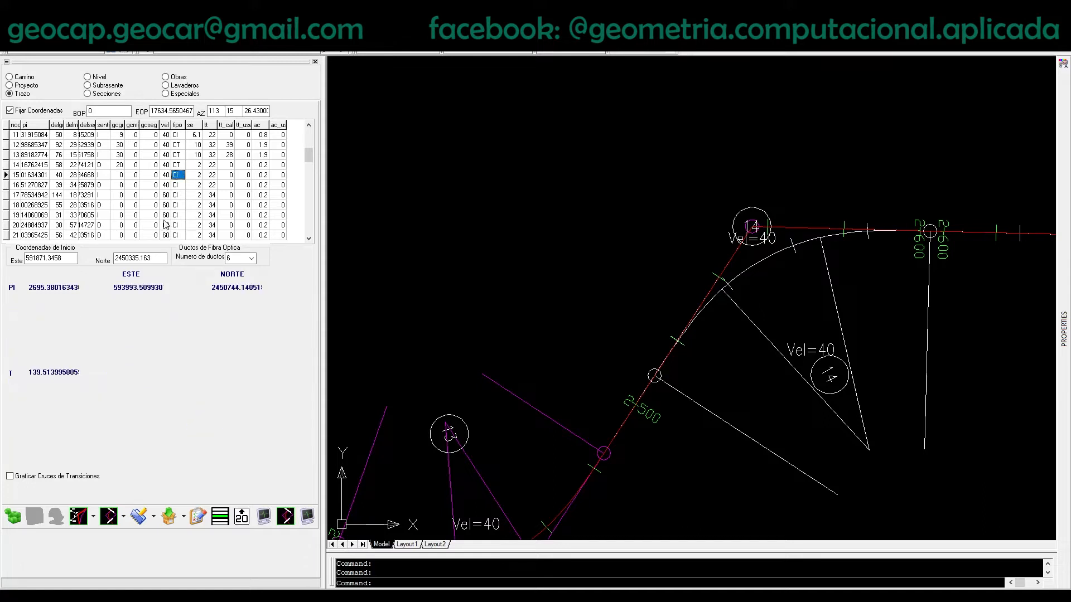
- Set curve 15's degree of curvature to 15 and its type to CT, and recalculate the alignment
{"action": "key", "text": "Left"}
{"action": "key", "text": "Left"}
{"action": "key", "text": "Left"}
{"action": "key", "text": "Left"}
{"action": "type", "text": "15"}
{"action": "key", "text": "Return"}
{"action": "key", "text": "Right"}
{"action": "key", "text": "Right"}
{"action": "key", "text": "Right"}
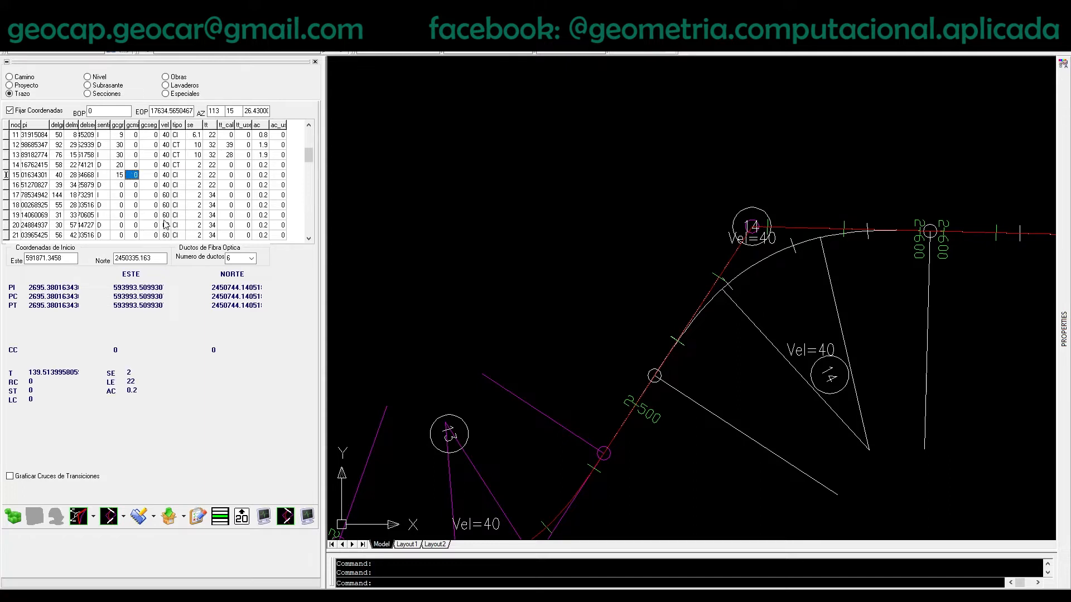
{"action": "left_click", "coordinate": [176, 175]}
{"action": "type", "text": "CT"}
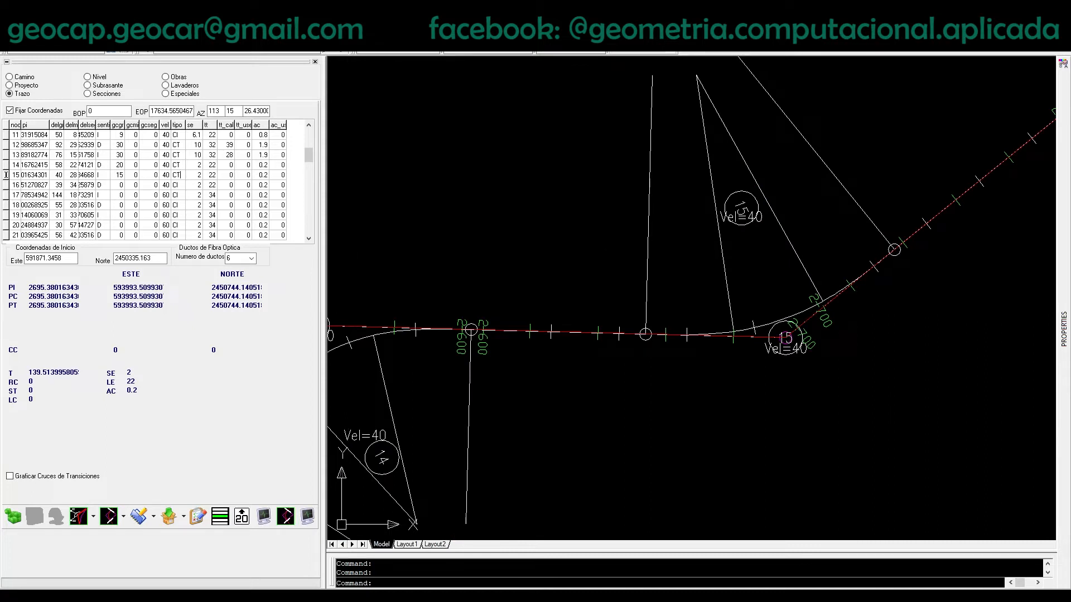
{"action": "key", "text": "Return"}
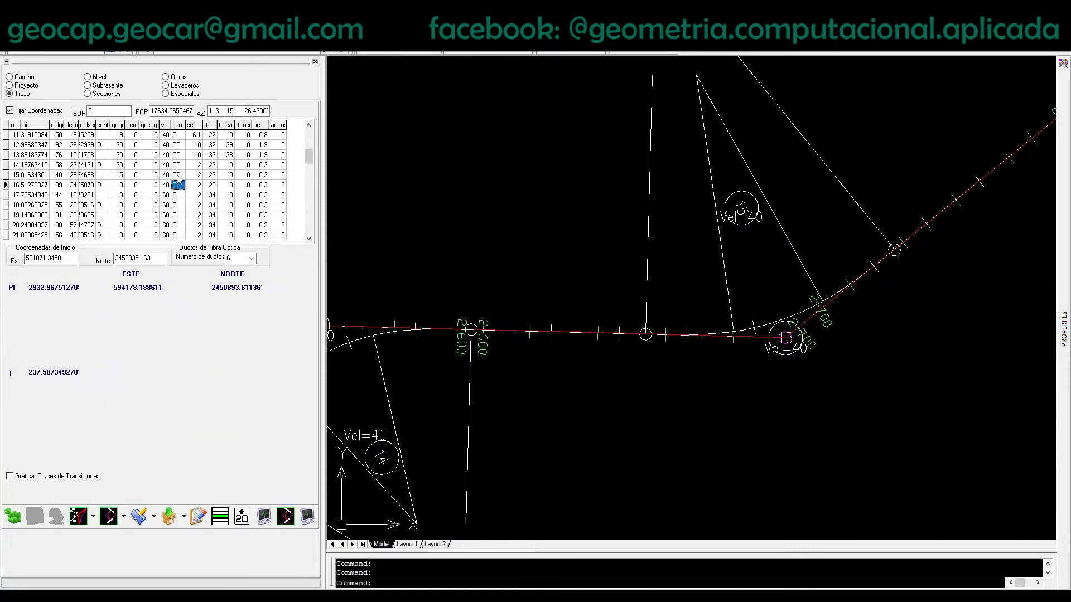
{"action": "left_click", "coordinate": [13, 516]}
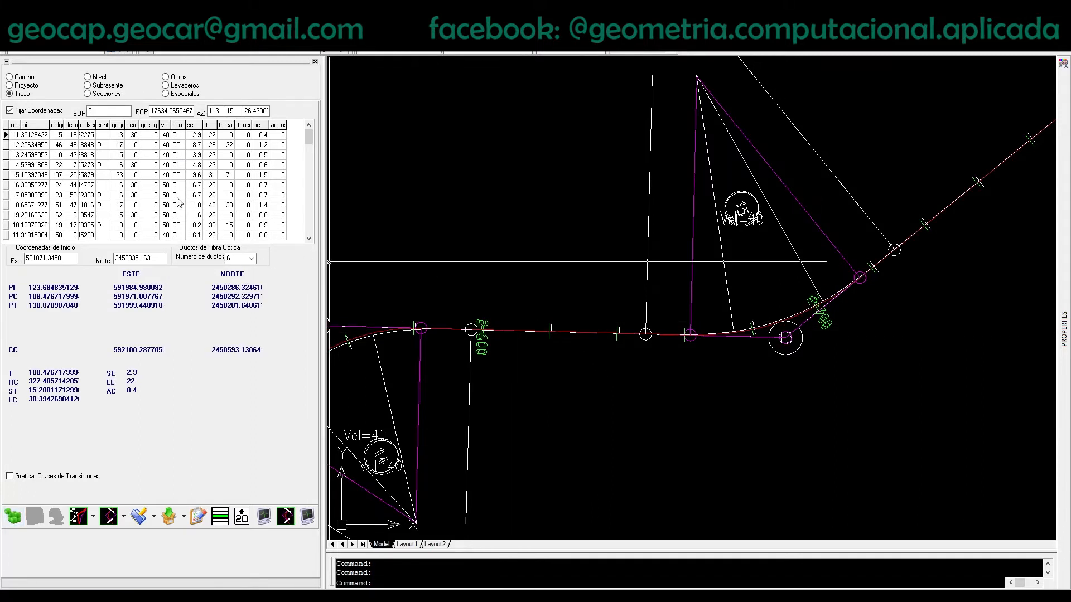
- Set the type of curves 14 and 15 to CT again and recalculate the alignment
{"action": "left_click", "coordinate": [308, 218]}
{"action": "left_click", "coordinate": [309, 222]}
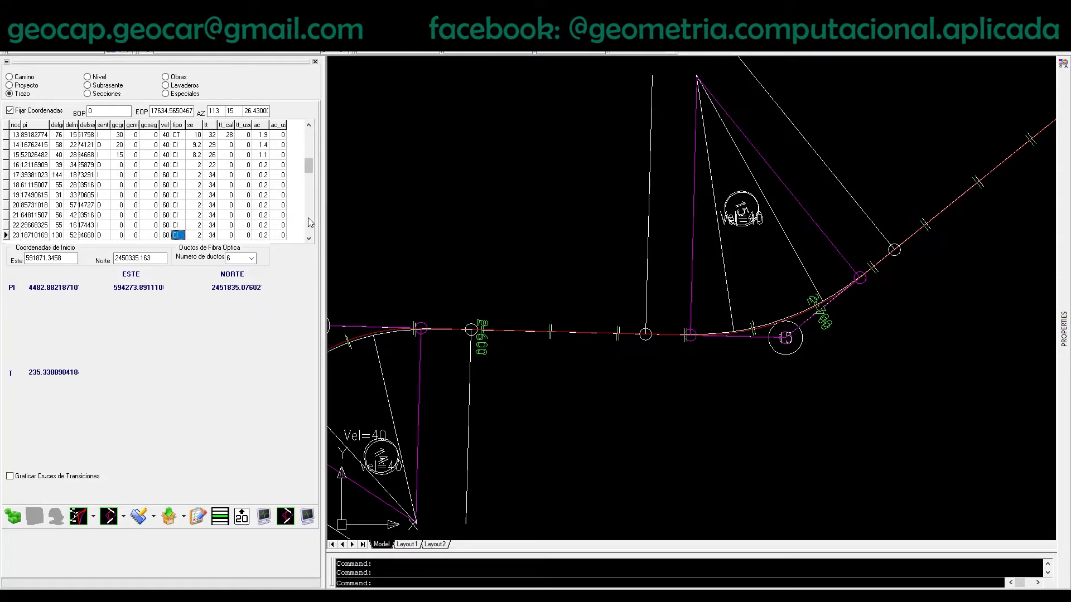
{"action": "left_click", "coordinate": [180, 146]}
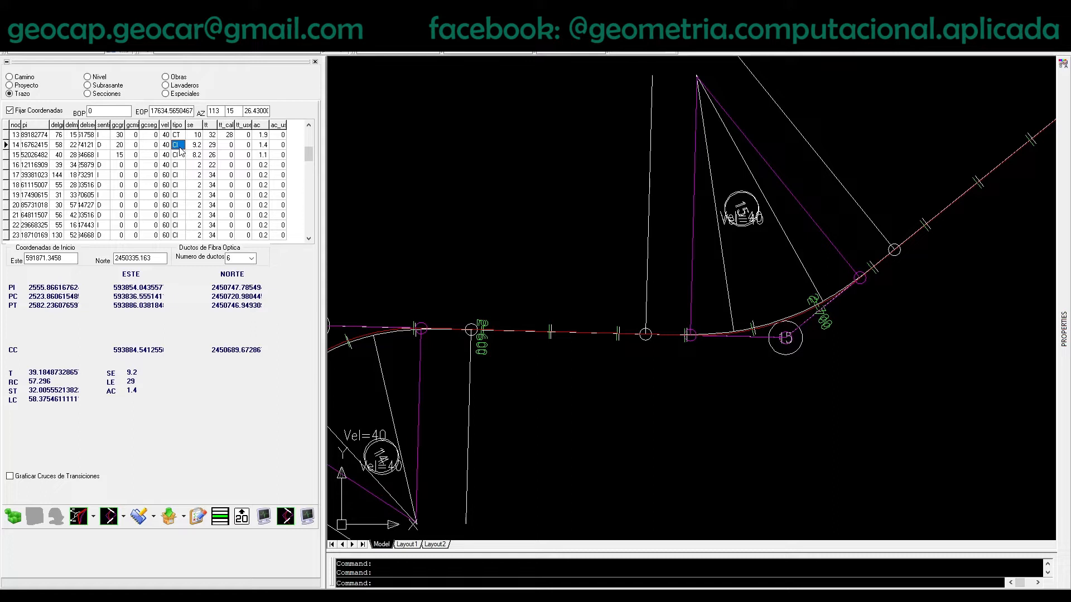
{"action": "type", "text": "CT"}
{"action": "left_click", "coordinate": [179, 153]}
{"action": "type", "text": "CT"}
{"action": "key", "text": "Return"}
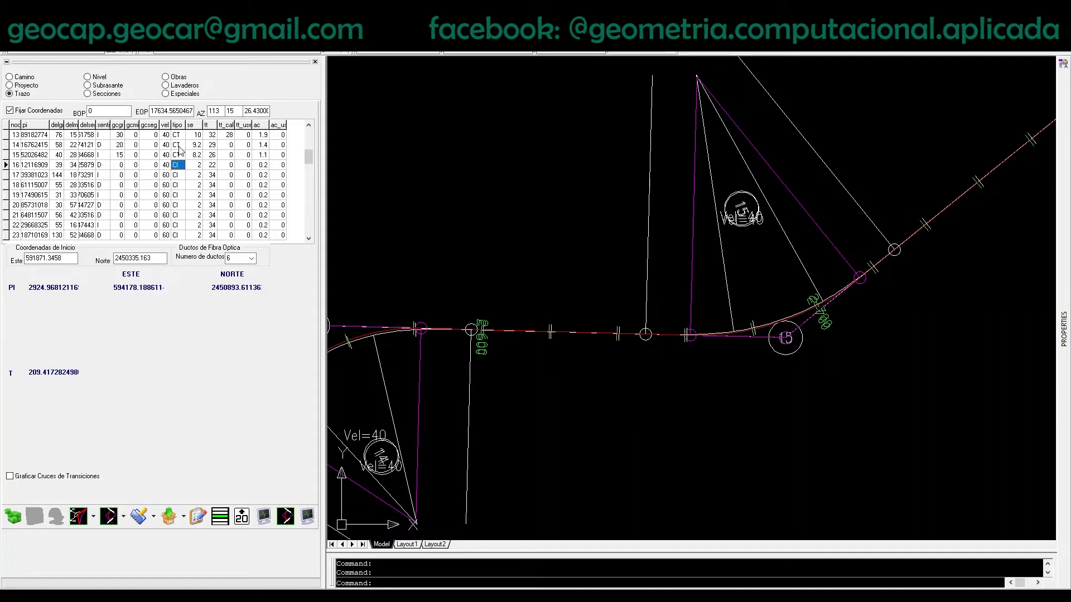
{"action": "left_click", "coordinate": [15, 518]}
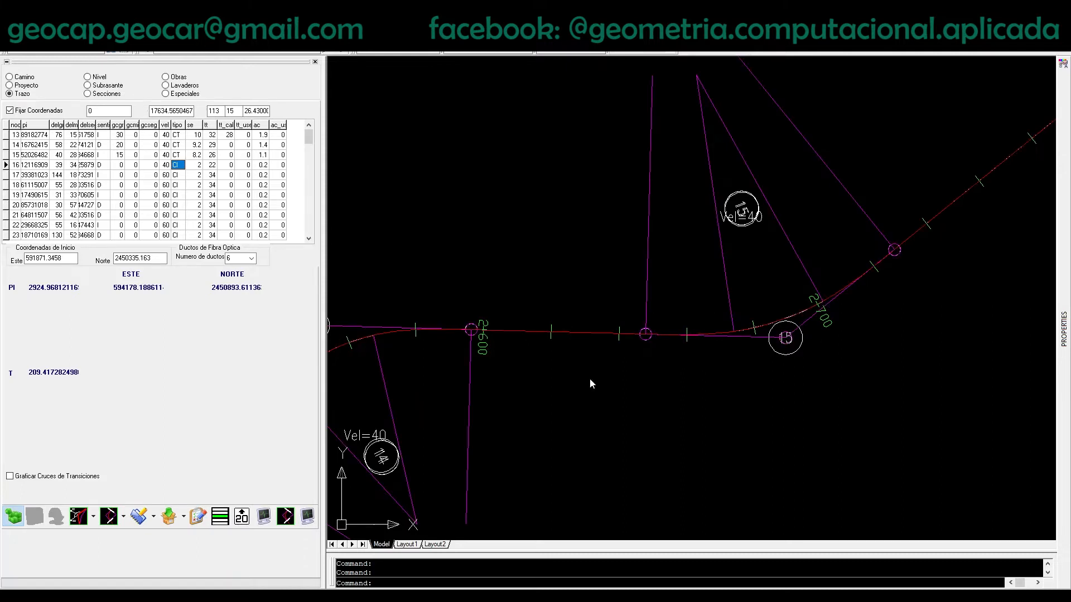
- Set curve 16's degree of curvature to 16
{"action": "middle_click_drag", "start_coordinate": [497, 358], "coordinate": [807, 291]}
{"action": "mouse_move", "coordinate": [739, 304]}
{"action": "middle_mouse_down"}
{"action": "mouse_move", "coordinate": [679, 306]}
{"action": "mouse_move", "coordinate": [514, 352]}
{"action": "middle_mouse_up"}
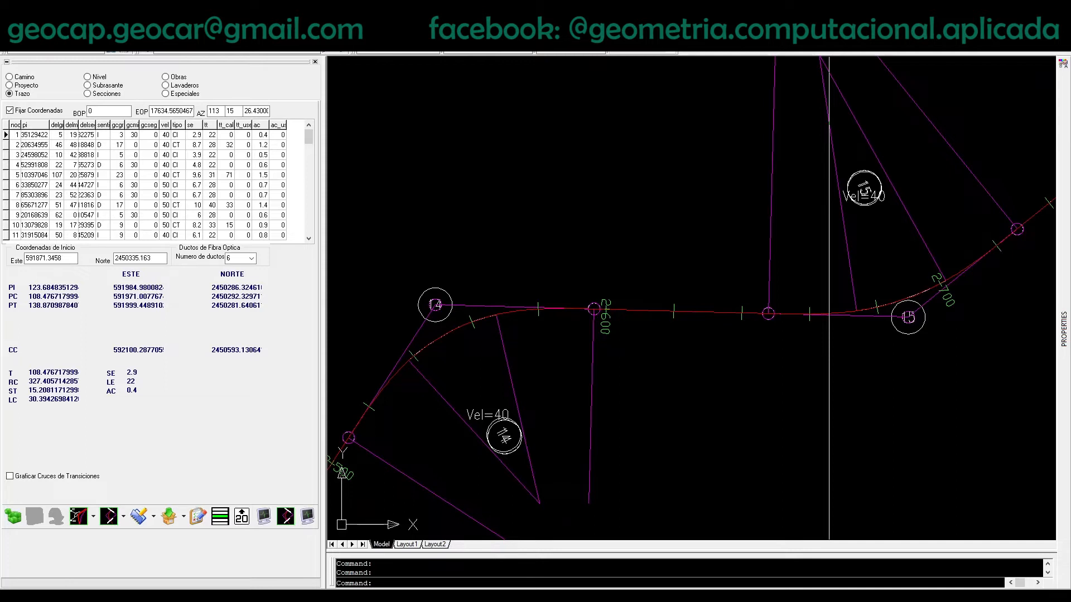
{"action": "middle_click_drag", "start_coordinate": [874, 317], "coordinate": [569, 402]}
{"action": "scroll", "coordinate": [676, 336], "scroll_direction": "down", "scroll_amount": 2}
{"action": "middle_click_drag", "start_coordinate": [799, 280], "coordinate": [535, 400]}
{"action": "scroll", "coordinate": [645, 310], "scroll_direction": "up", "scroll_amount": 2}
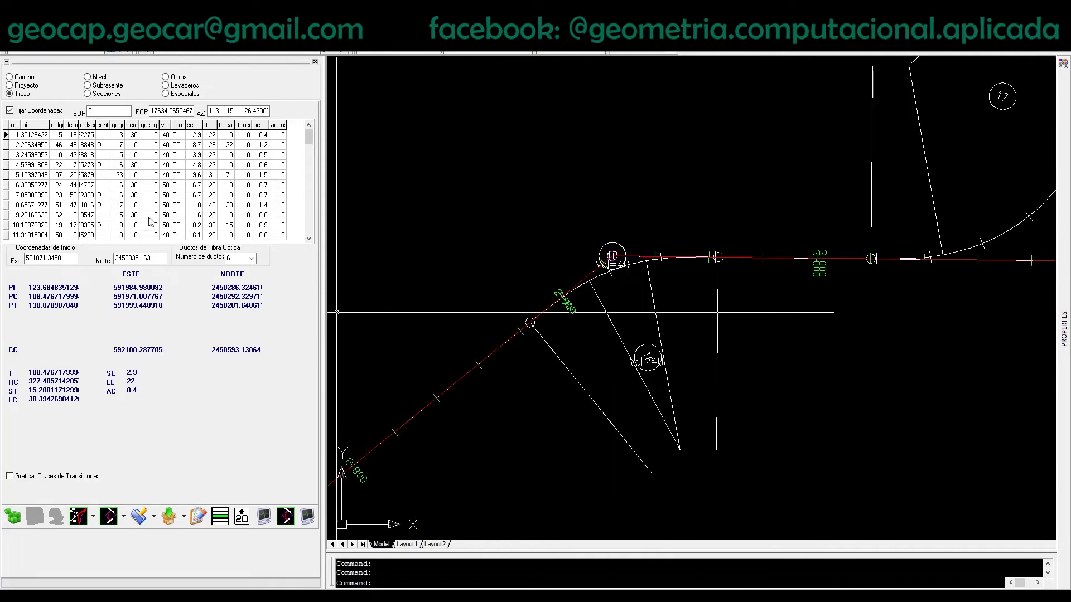
{"action": "left_click", "coordinate": [309, 221]}
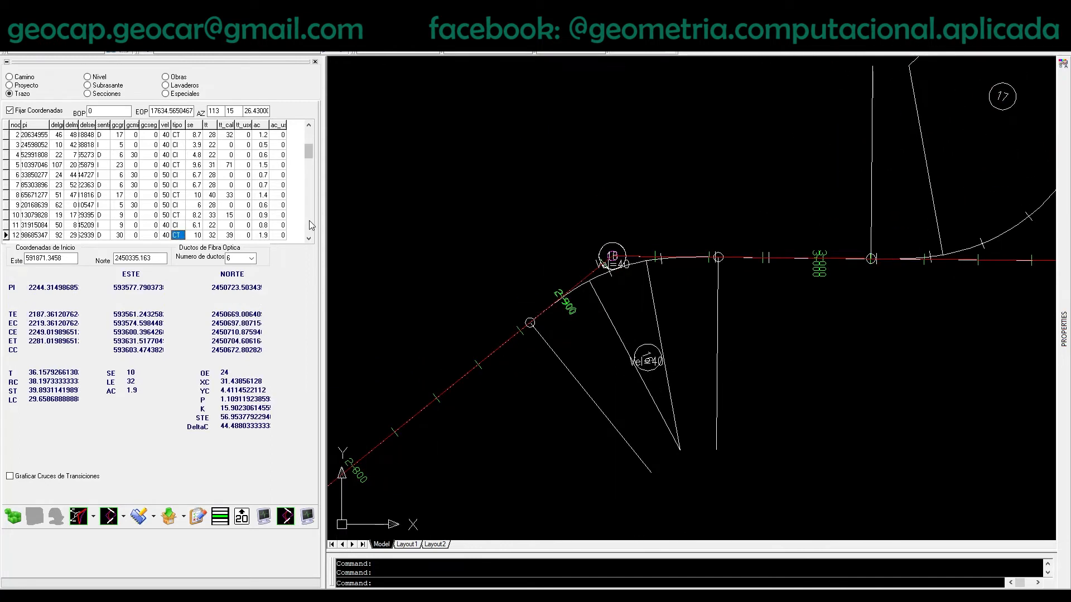
{"action": "left_click", "coordinate": [307, 222]}
{"action": "scroll", "coordinate": [306, 222], "scroll_direction": "up", "scroll_amount": 4}
{"action": "scroll", "coordinate": [309, 226], "scroll_direction": "up", "scroll_amount": 3}
{"action": "key", "text": "Left"}
{"action": "key", "text": "Left"}
{"action": "key", "text": "Left"}
{"action": "key", "text": "Left"}
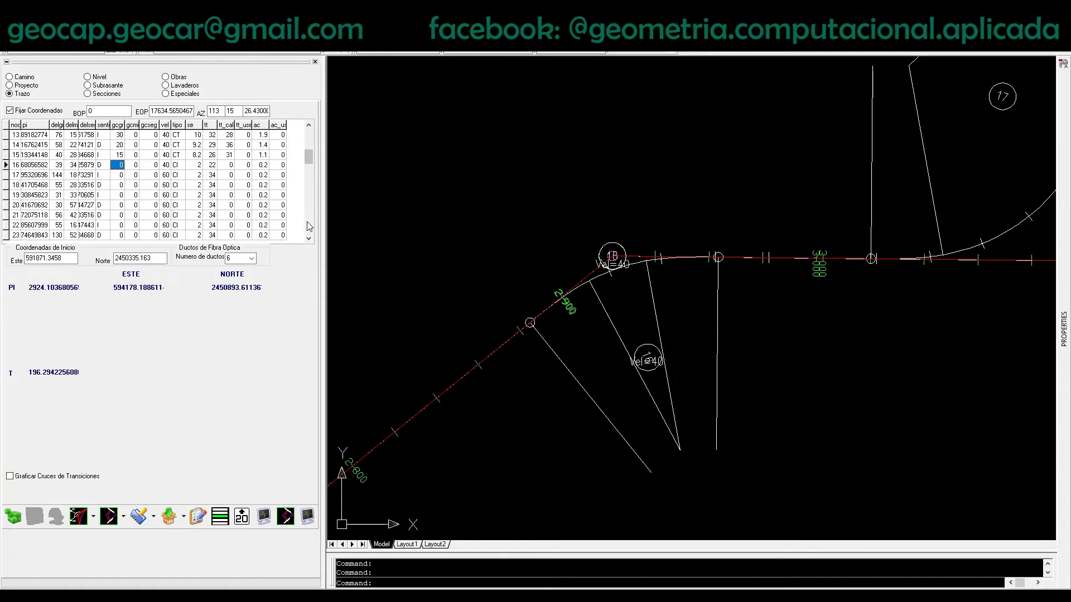
{"action": "type", "text": "16"}
{"action": "key", "text": "Return"}
{"action": "key", "text": "Down"}
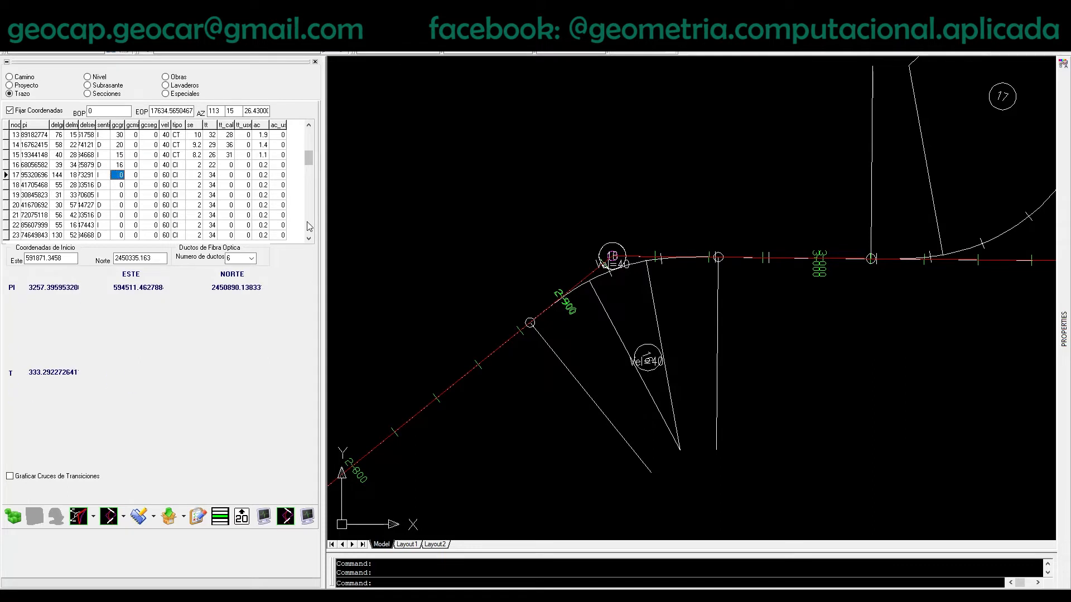
- Set curve 17's degree of curvature to 16 and its speed to 40
{"action": "type", "text": "16"}
{"action": "key", "text": "Return"}
{"action": "key", "text": "Up"}
{"action": "key", "text": "Right"}
{"action": "key", "text": "Right"}
{"action": "key", "text": "Right"}
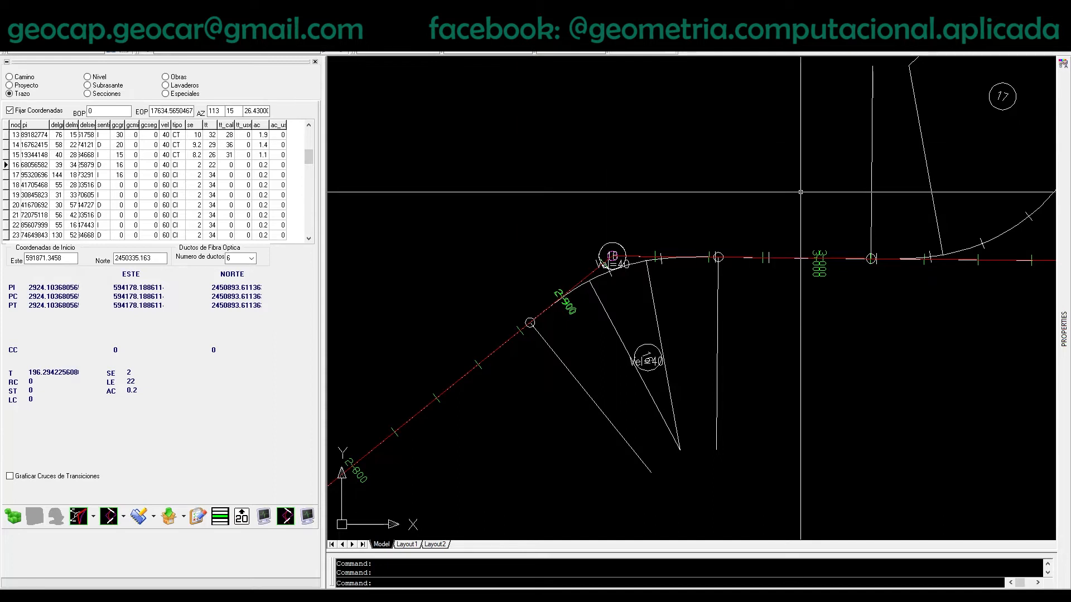
{"action": "middle_click_drag", "start_coordinate": [858, 199], "coordinate": [739, 247]}
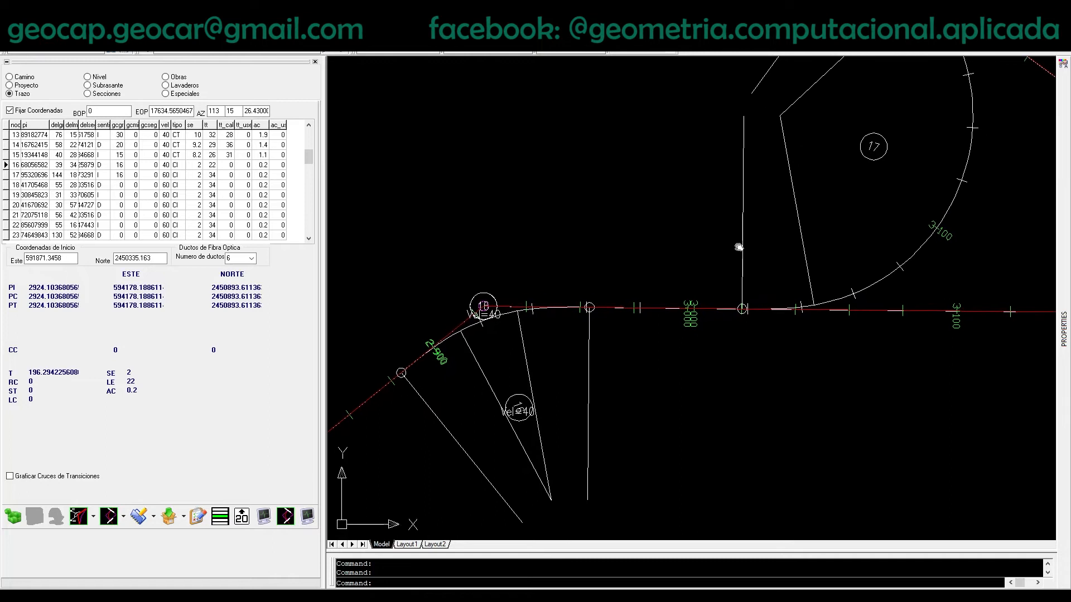
{"action": "mouse_move", "coordinate": [859, 172]}
{"action": "middle_mouse_down"}
{"action": "mouse_move", "coordinate": [710, 373]}
{"action": "mouse_move", "coordinate": [771, 266]}
{"action": "middle_mouse_up"}
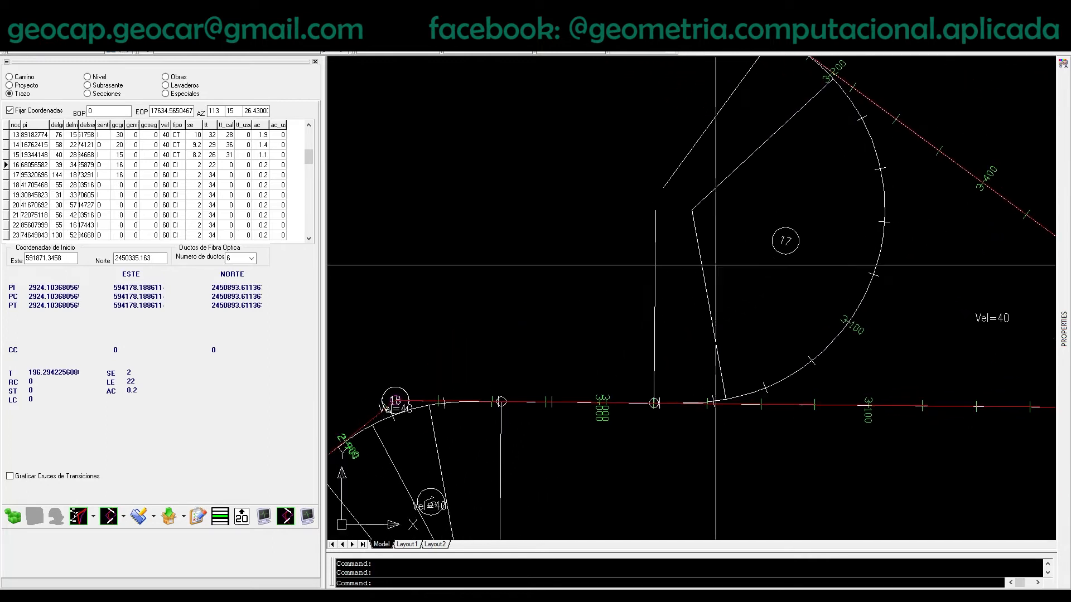
{"action": "left_click", "coordinate": [165, 176]}
{"action": "type", "text": "40"}
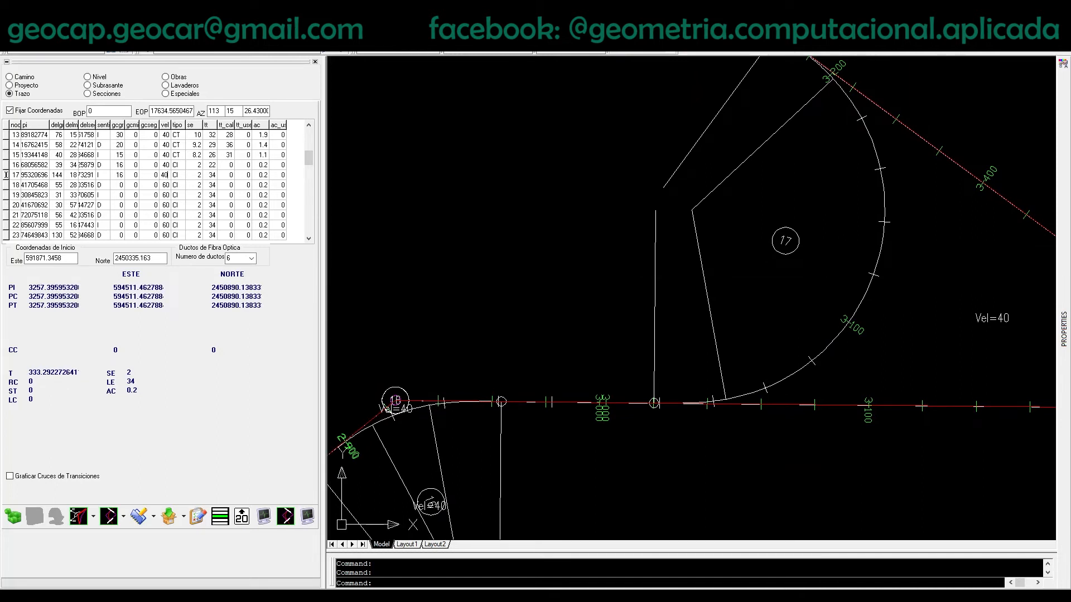
{"action": "key", "text": "Up"}
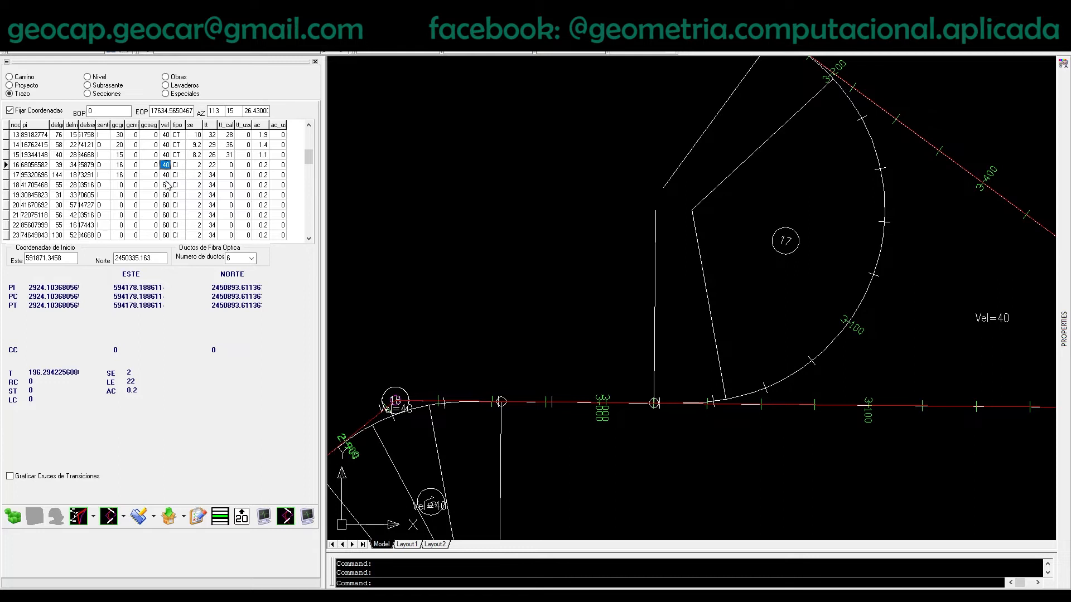
- Set the degrees of curvature of curves 18, 19 and 20 to 30, 20 and 13
{"action": "key", "text": "Down"}
{"action": "key", "text": "Down"}
{"action": "key", "text": "Left"}
{"action": "key", "text": "Left"}
{"action": "key", "text": "Left"}
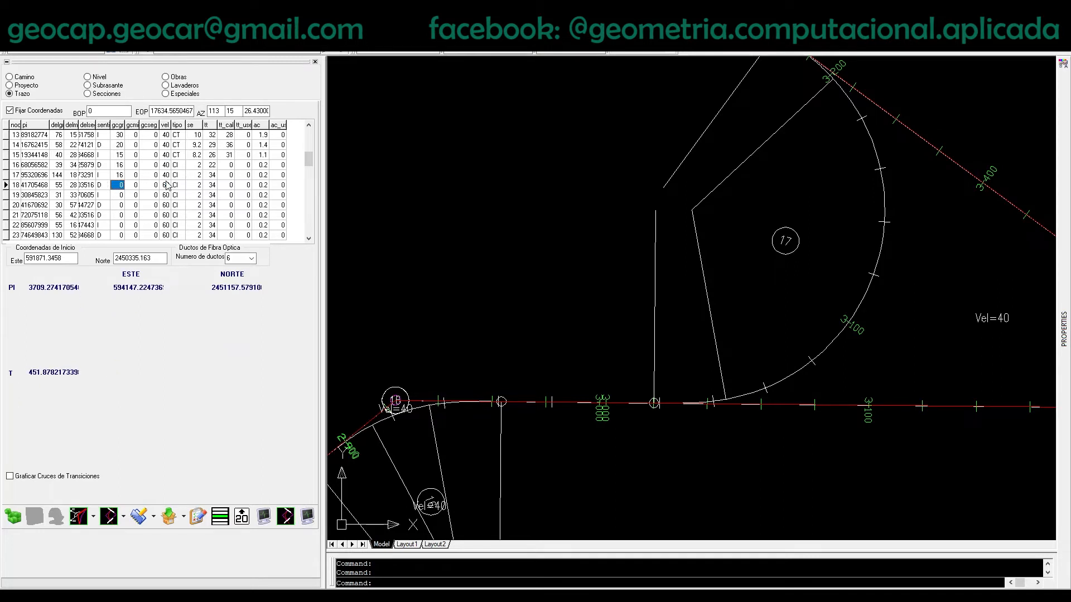
{"action": "type", "text": "30"}
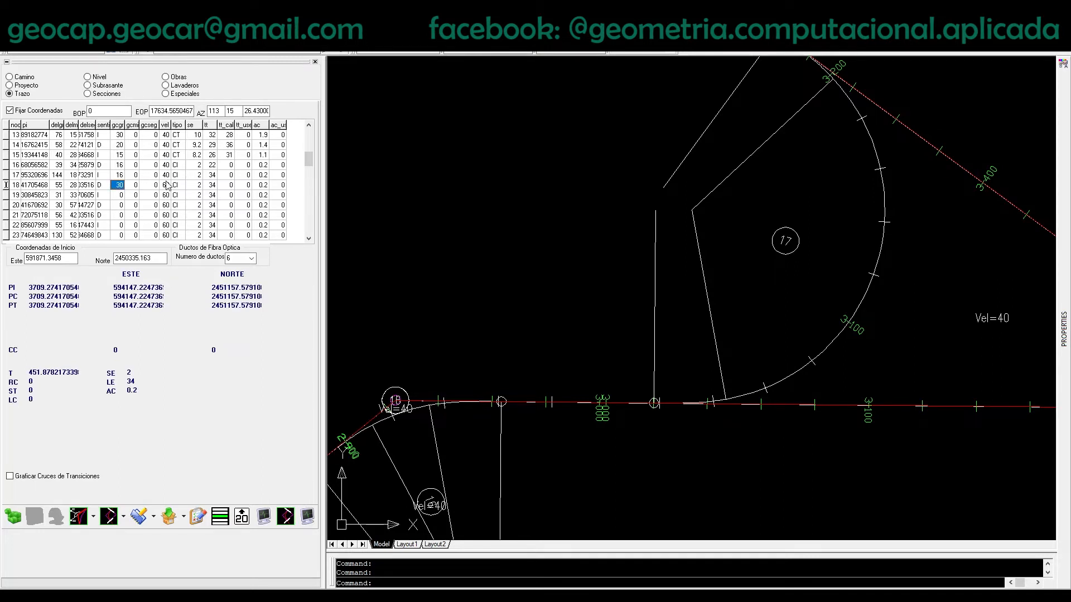
{"action": "key", "text": "Down"}
{"action": "type", "text": "20"}
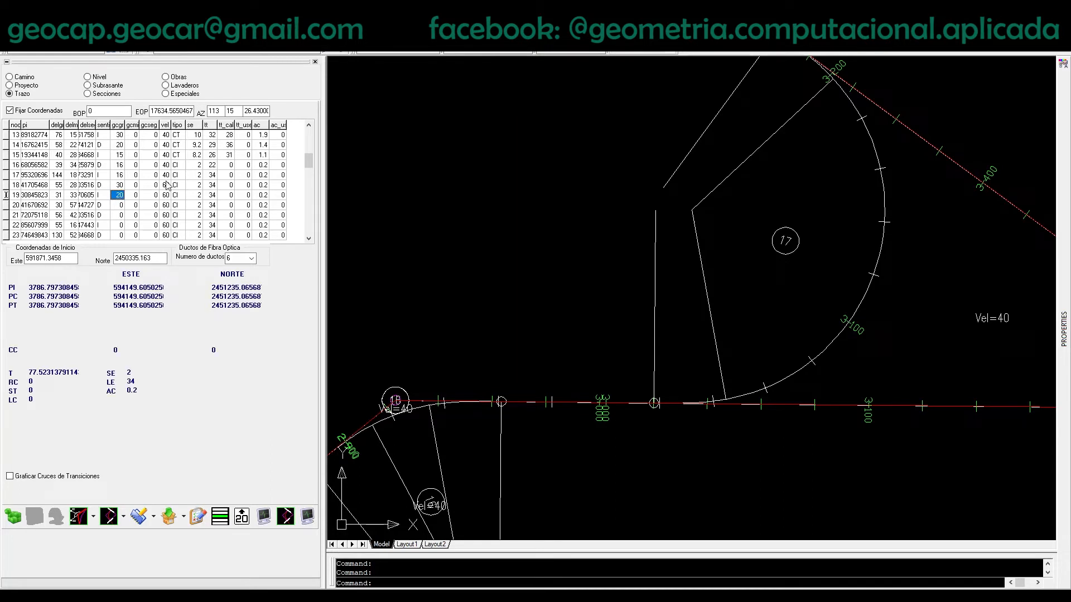
{"action": "key", "text": "Down"}
{"action": "type", "text": "13"}
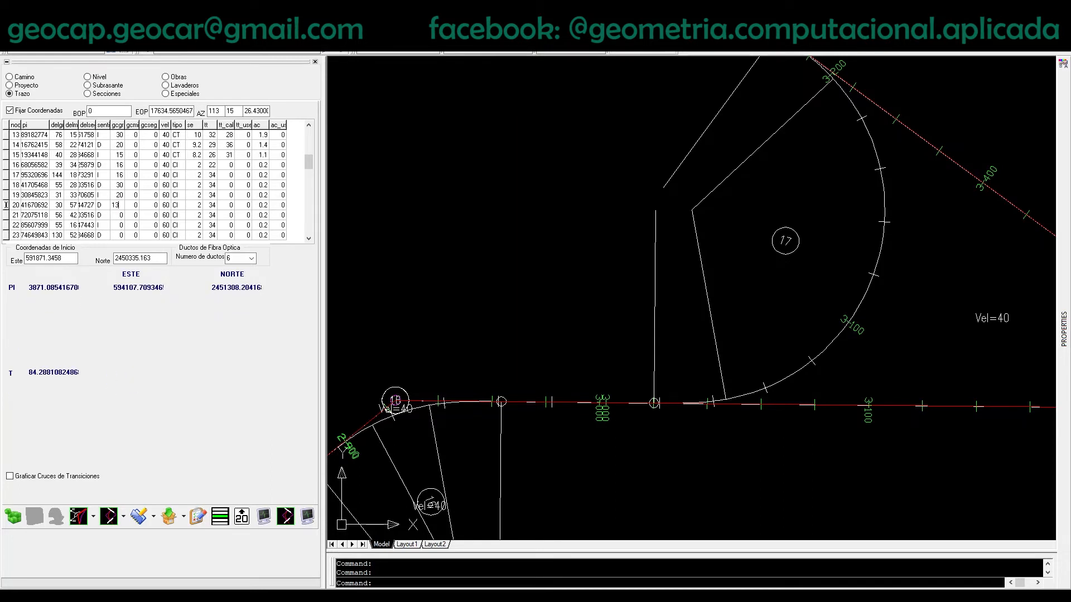
- Set the degrees of curvature of curves 21, 22 and 23 to 21, 9 and 20
{"action": "key", "text": "Down"}
{"action": "type", "text": "21"}
{"action": "key", "text": "Down"}
{"action": "type", "text": "9"}
{"action": "key", "text": "Down"}
{"action": "type", "text": "20"}
- Set the curvature of curve 24 to 1 degree 45 minutes and that of curve 25 to 20 degrees
{"action": "key", "text": "Down"}
{"action": "type", "text": "1"}
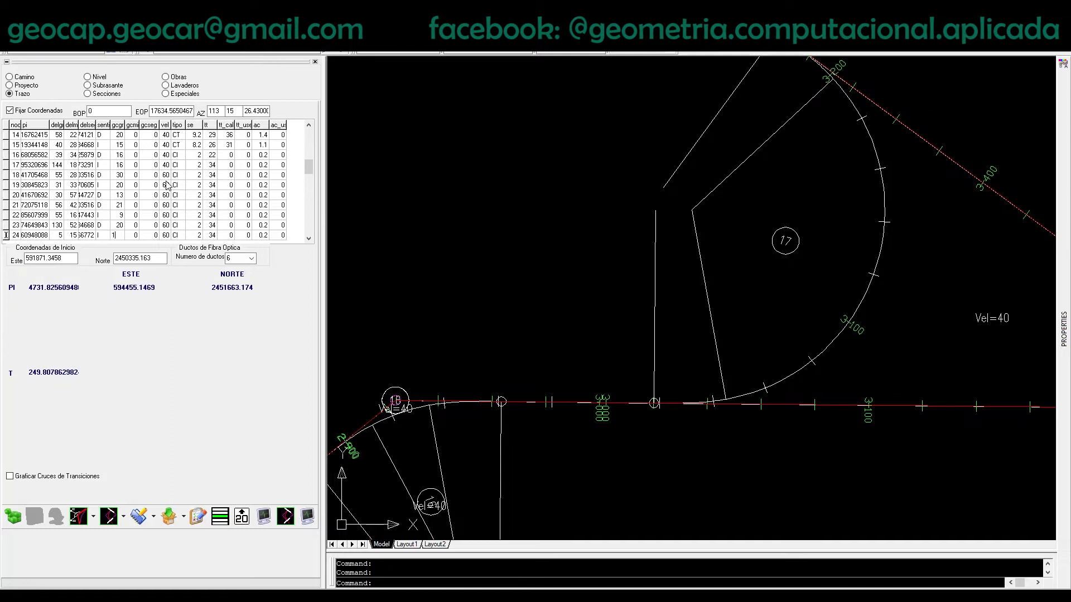
{"action": "key", "text": "Tab"}
{"action": "type", "text": "45"}
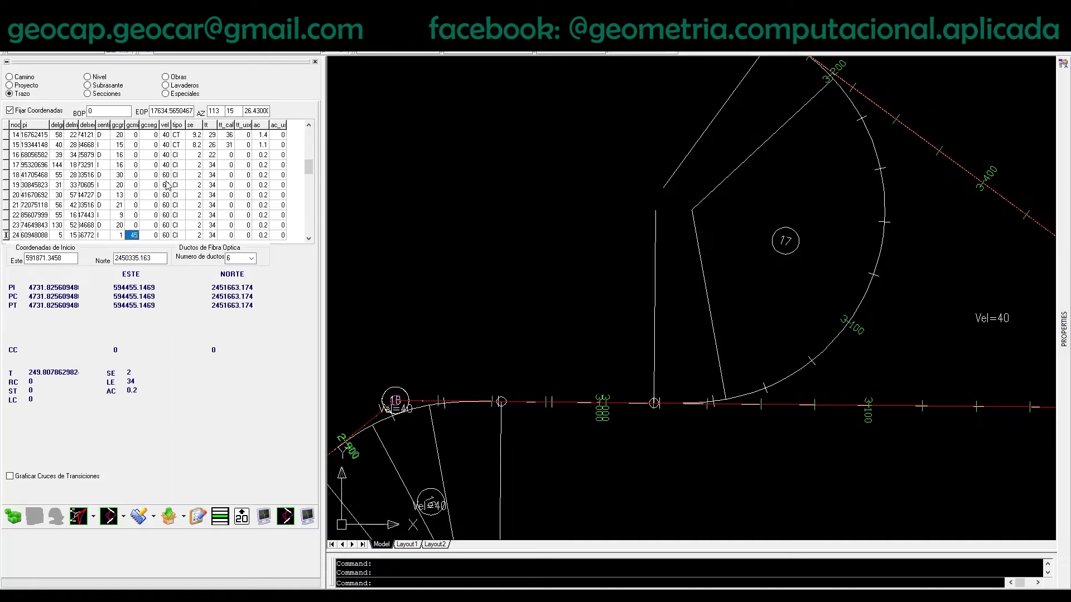
{"action": "key", "text": "Down"}
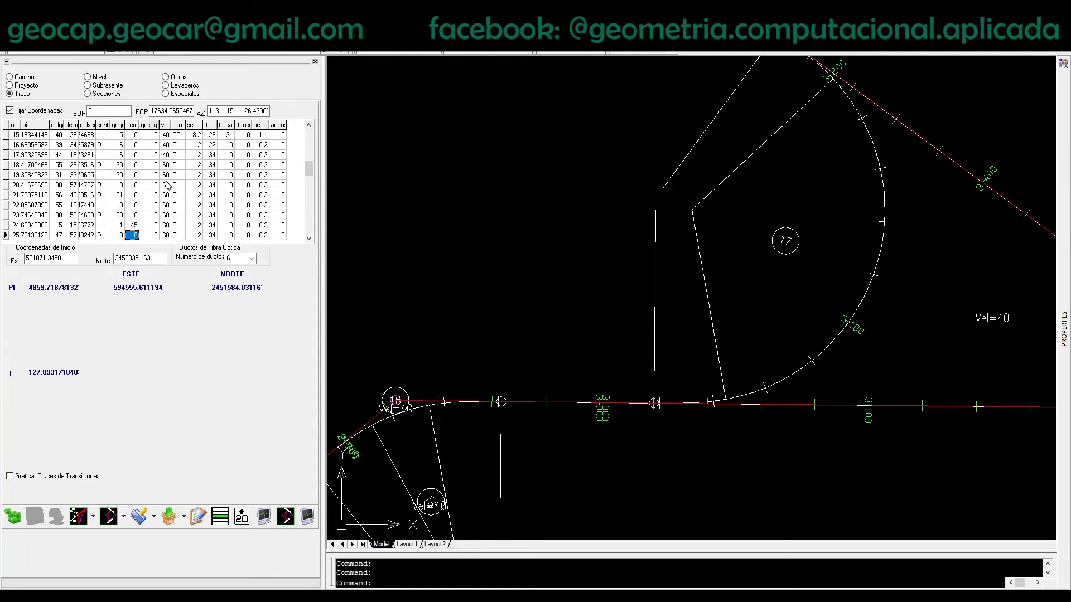
{"action": "type", "text": "20"}
- Set the speed of curve 18 to 40 to match the original geometry
{"action": "key", "text": "Up"}
{"action": "key", "text": "Up"}
{"action": "key", "text": "Up"}
{"action": "key", "text": "Up"}
{"action": "key", "text": "Up"}
{"action": "key", "text": "Up"}
{"action": "key", "text": "Up"}
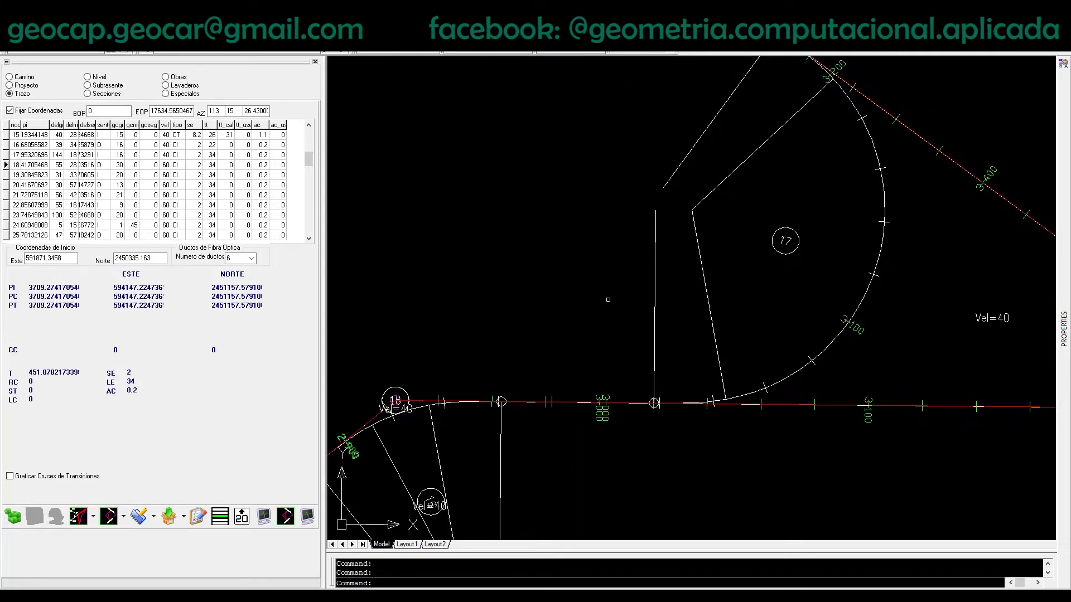
{"action": "scroll", "coordinate": [661, 303], "scroll_direction": "down", "scroll_amount": 6}
{"action": "scroll", "coordinate": [684, 207], "scroll_direction": "up", "scroll_amount": 8}
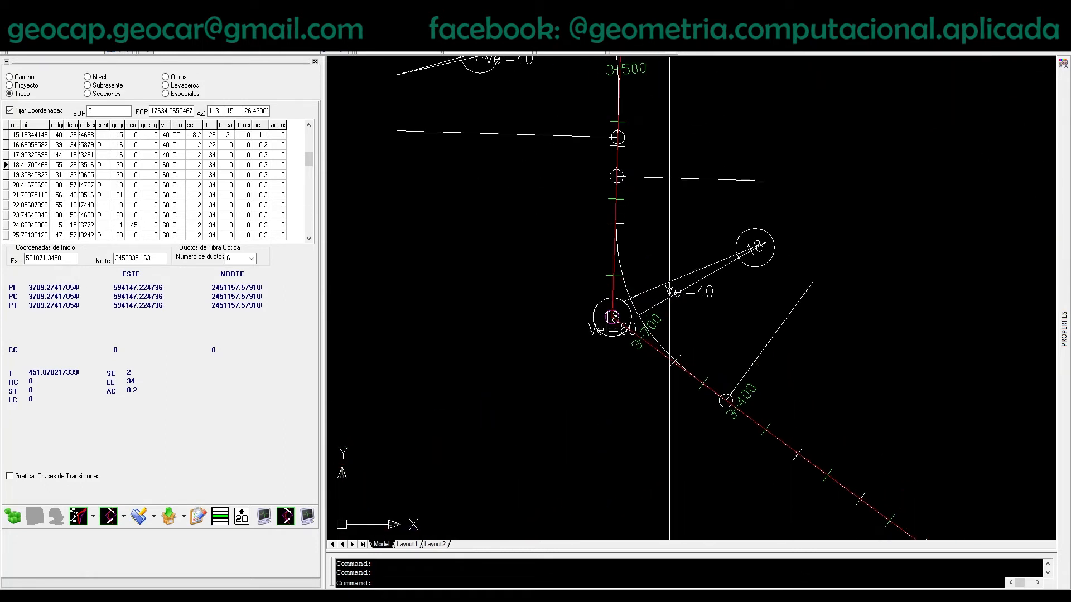
{"action": "left_click", "coordinate": [165, 165]}
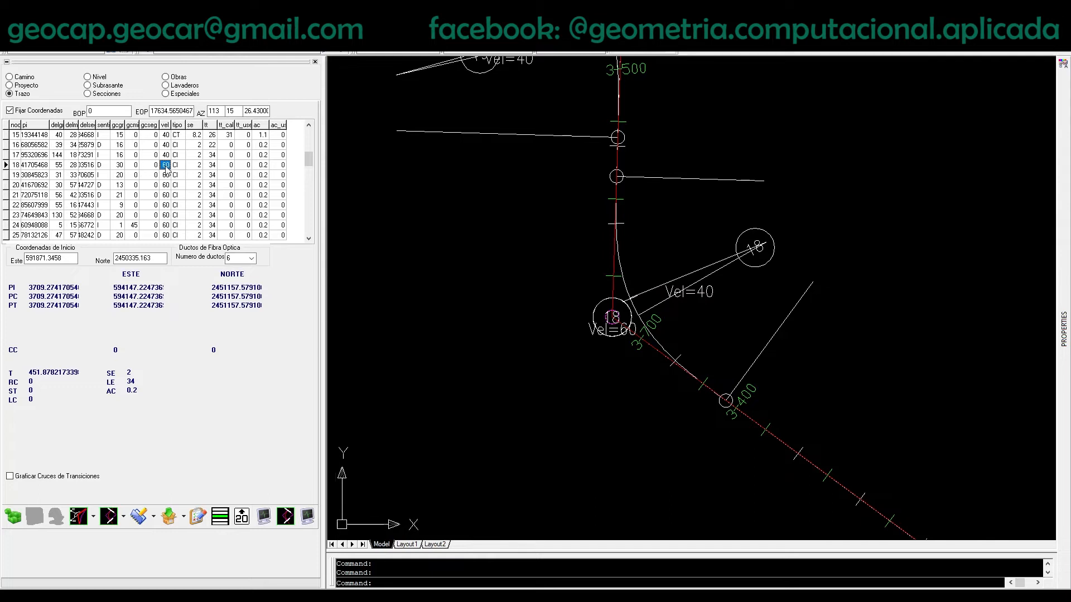
{"action": "type", "text": "40"}
{"action": "key", "text": "Return"}
- Set the speeds of curves 19 and 20 to 40
{"action": "middle_click_drag", "start_coordinate": [705, 175], "coordinate": [793, 358]}
{"action": "left_click", "coordinate": [165, 175]}
{"action": "type", "text": "40"}
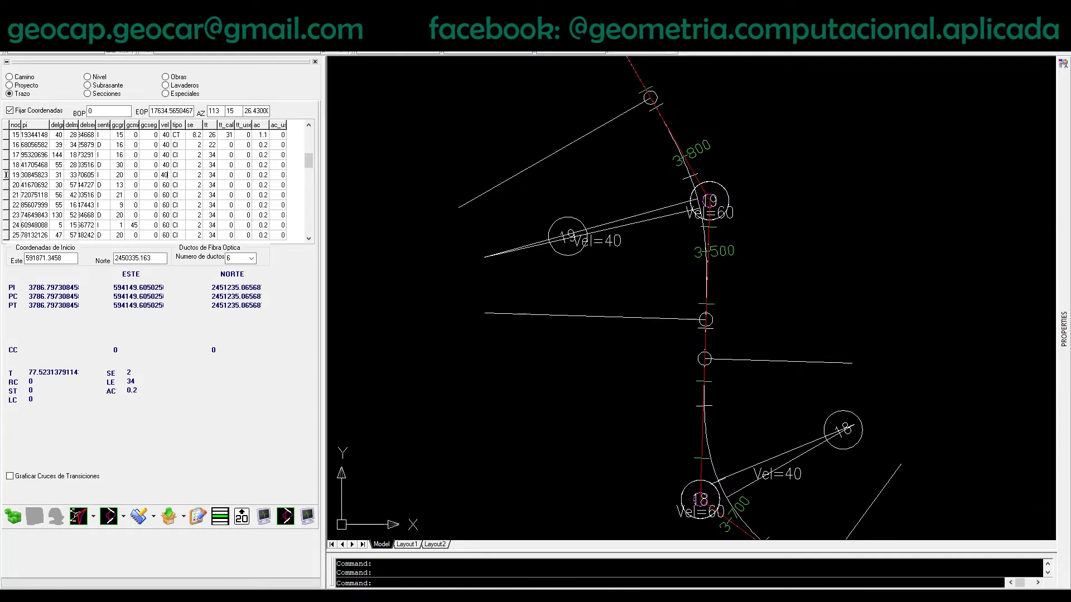
{"action": "key", "text": "Return"}
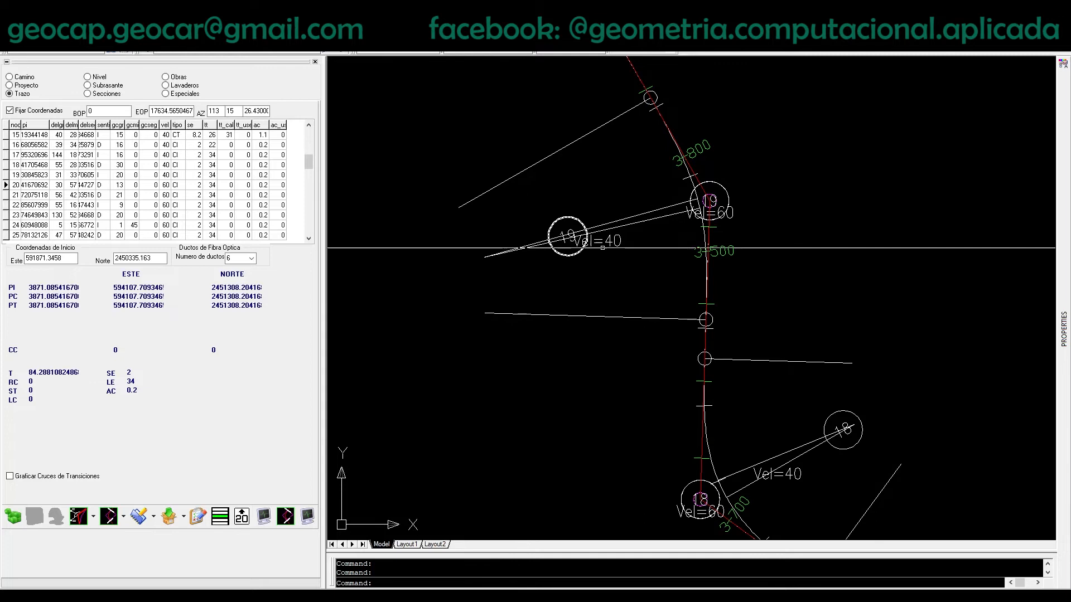
{"action": "scroll", "coordinate": [627, 243], "scroll_direction": "down", "scroll_amount": 5}
{"action": "middle_click_drag", "start_coordinate": [639, 177], "coordinate": [618, 281]}
{"action": "scroll", "coordinate": [635, 218], "scroll_direction": "up", "scroll_amount": 6}
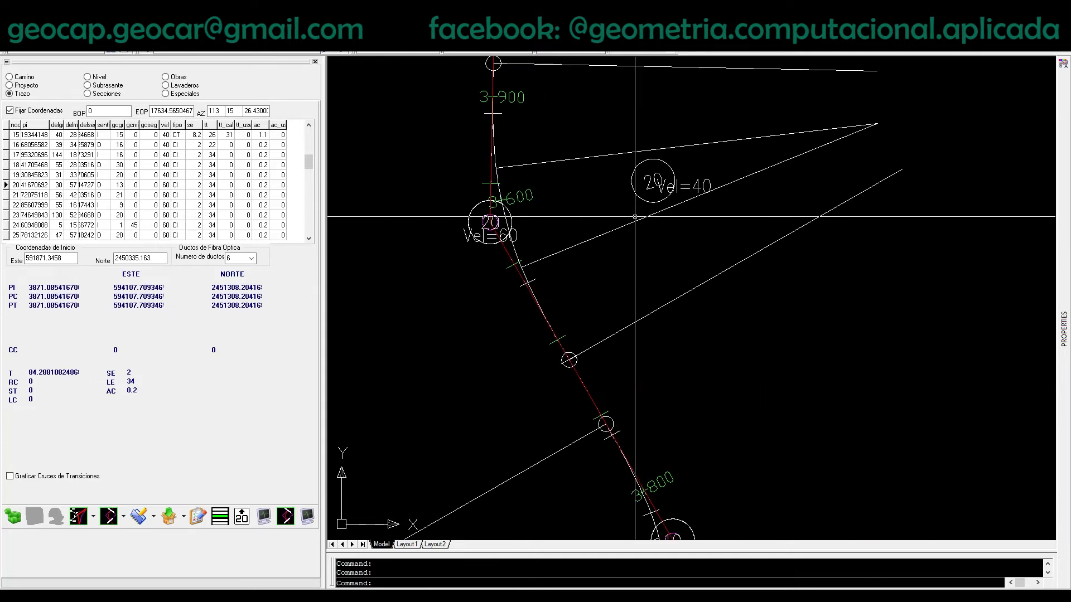
{"action": "left_click", "coordinate": [165, 185]}
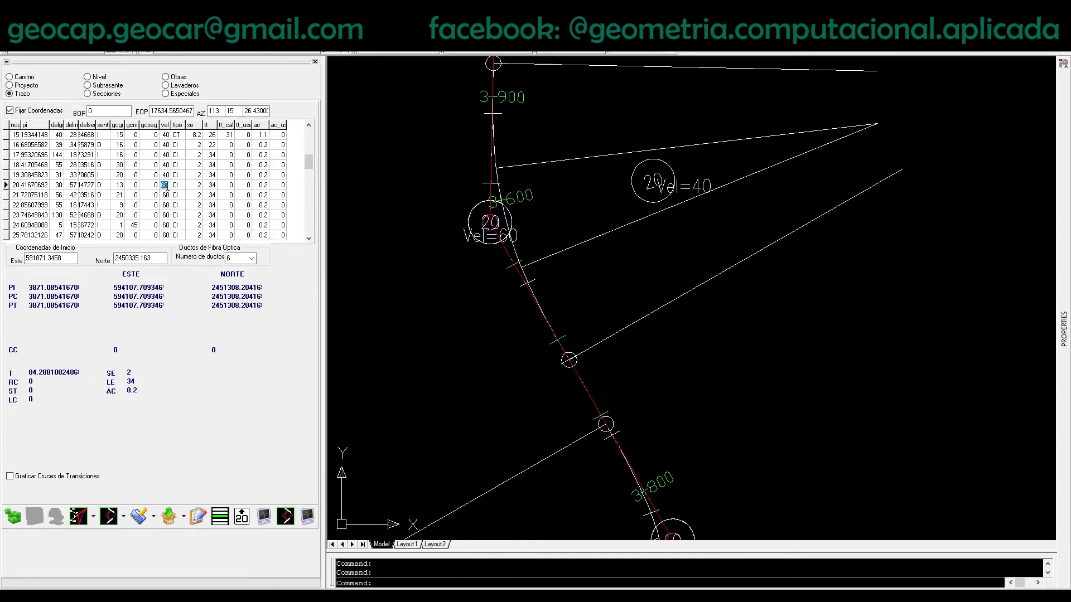
{"action": "type", "text": "40"}
{"action": "key", "text": "Return"}
- Set the speeds of curves 21 and 22 to 40
{"action": "middle_click_drag", "start_coordinate": [631, 193], "coordinate": [632, 472]}
{"action": "scroll", "coordinate": [640, 433], "scroll_direction": "down", "scroll_amount": 5}
{"action": "scroll", "coordinate": [640, 266], "scroll_direction": "up", "scroll_amount": 5}
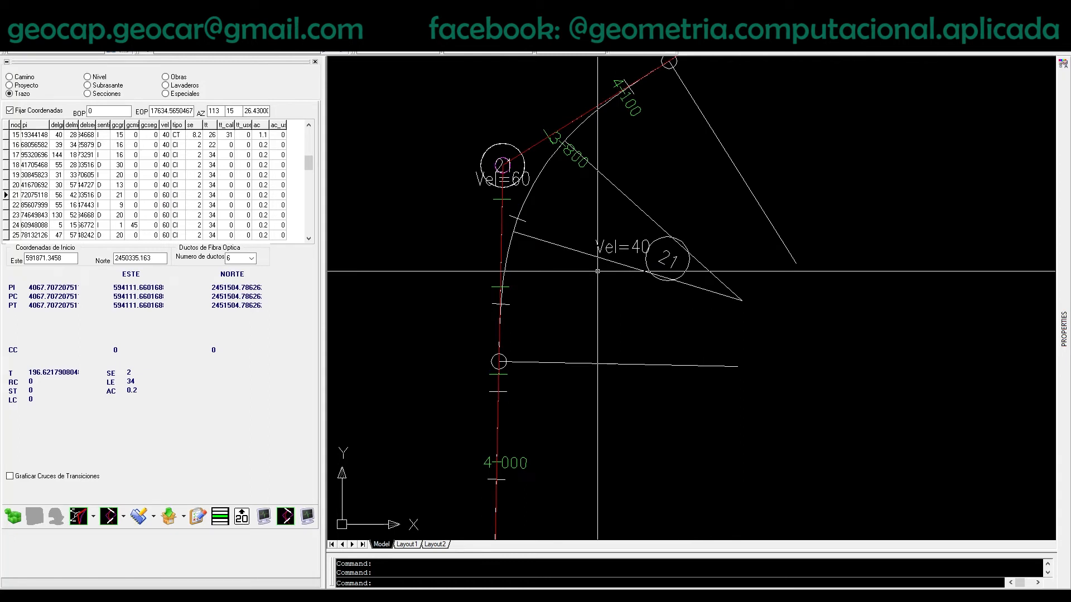
{"action": "left_click", "coordinate": [166, 196]}
{"action": "type", "text": "40"}
{"action": "key", "text": "Return"}
{"action": "scroll", "coordinate": [637, 306], "scroll_direction": "down", "scroll_amount": 6}
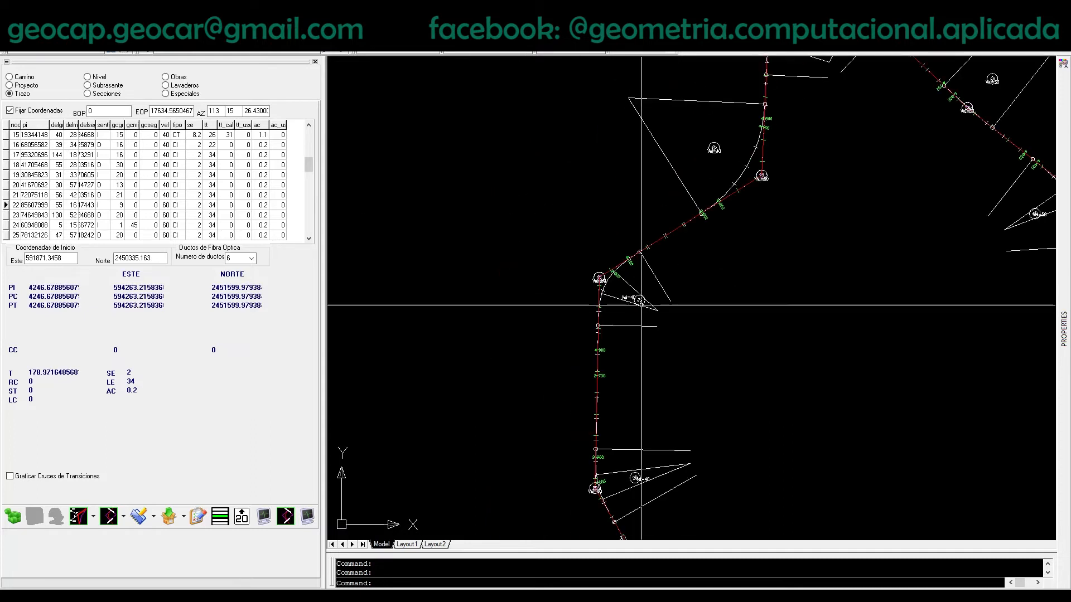
{"action": "scroll", "coordinate": [718, 158], "scroll_direction": "up", "scroll_amount": 6}
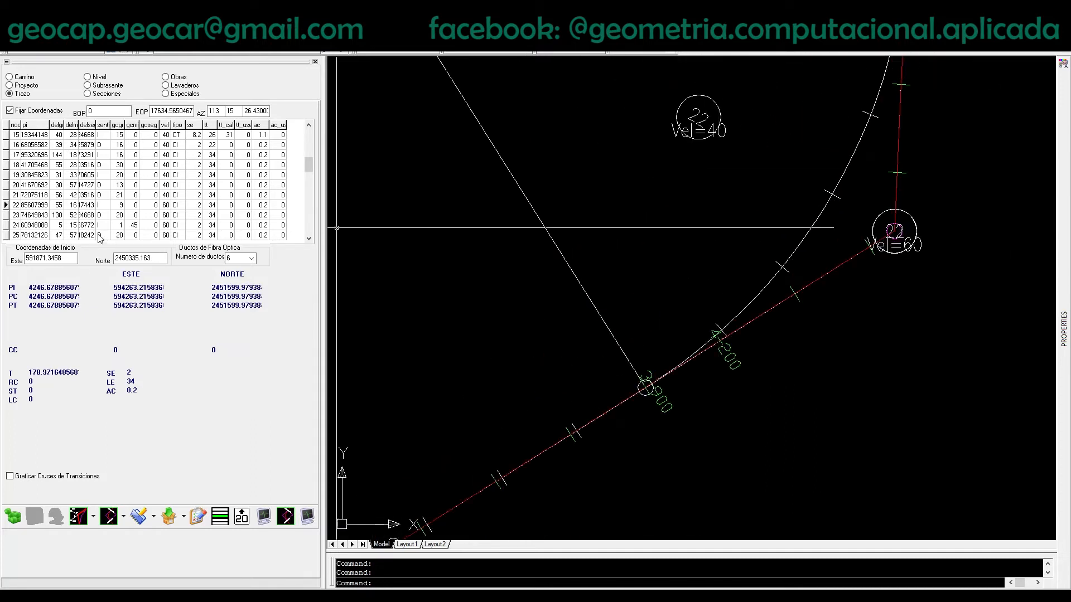
{"action": "left_click", "coordinate": [164, 206]}
{"action": "type", "text": "40"}
{"action": "key", "text": "Return"}
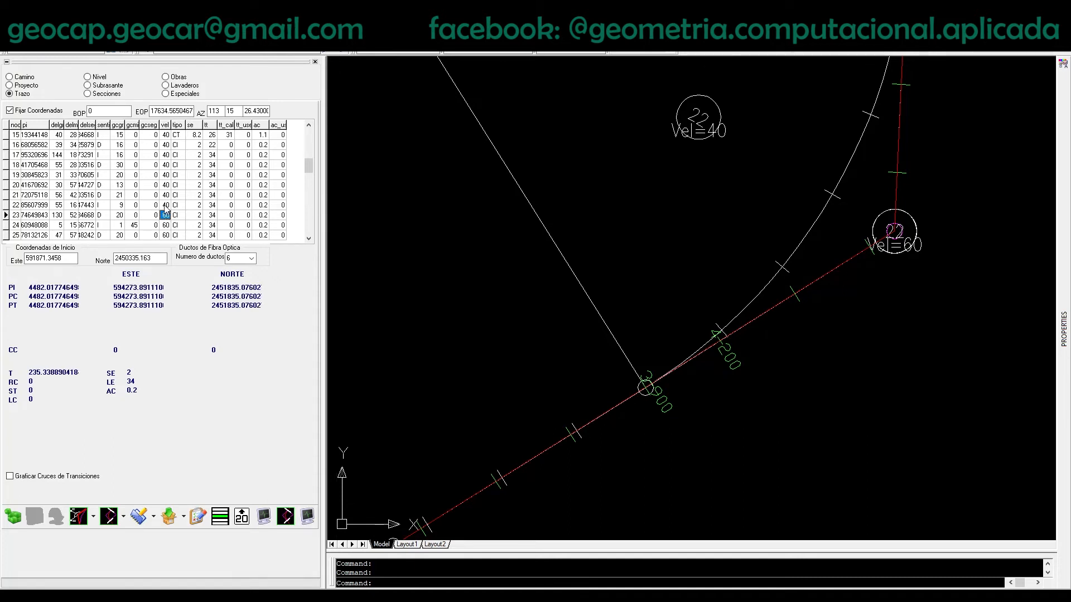
- Set the speed of curve 23 to 40 to match the original geometry
{"action": "scroll", "coordinate": [692, 273], "scroll_direction": "down", "scroll_amount": 4}
{"action": "middle_click_drag", "start_coordinate": [737, 204], "coordinate": [618, 336]}
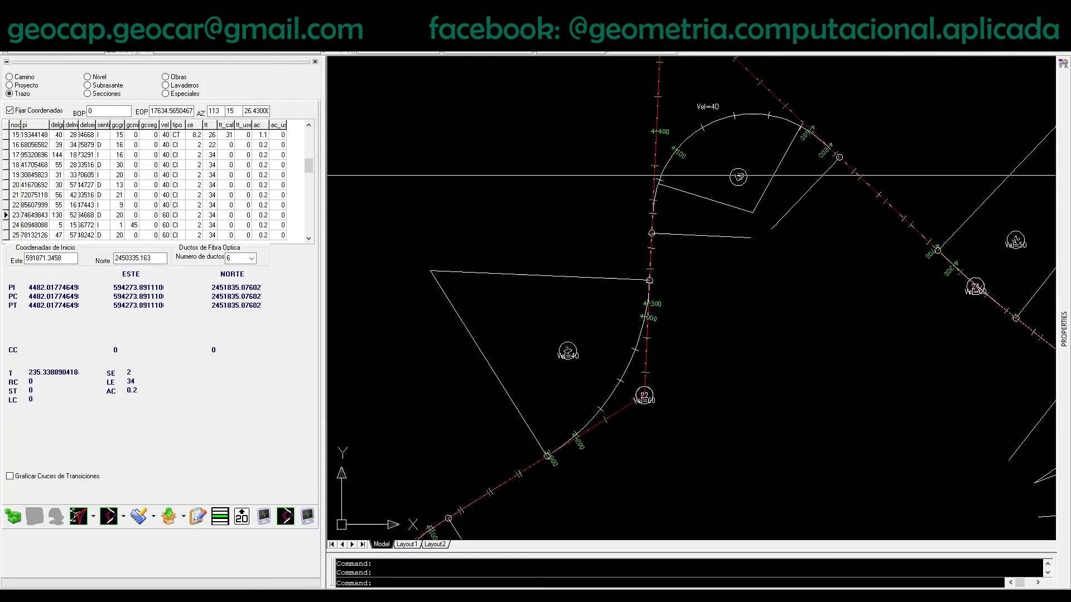
{"action": "scroll", "coordinate": [748, 162], "scroll_direction": "up", "scroll_amount": 3}
{"action": "middle_click_drag", "start_coordinate": [748, 162], "coordinate": [688, 249]}
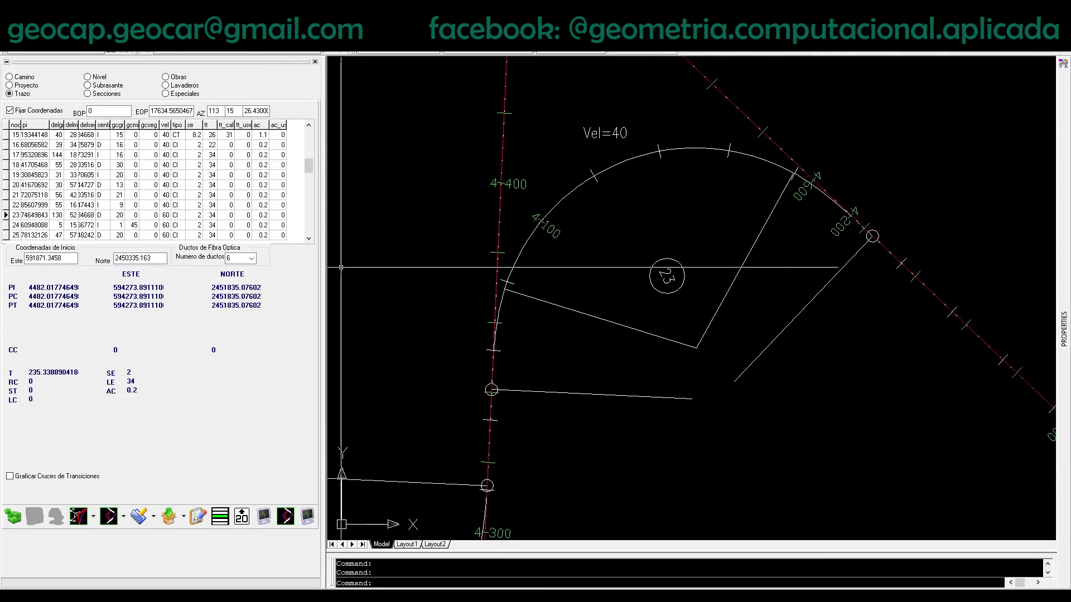
{"action": "left_click", "coordinate": [164, 215]}
{"action": "type", "text": "40"}
{"action": "type", "text": "60"}
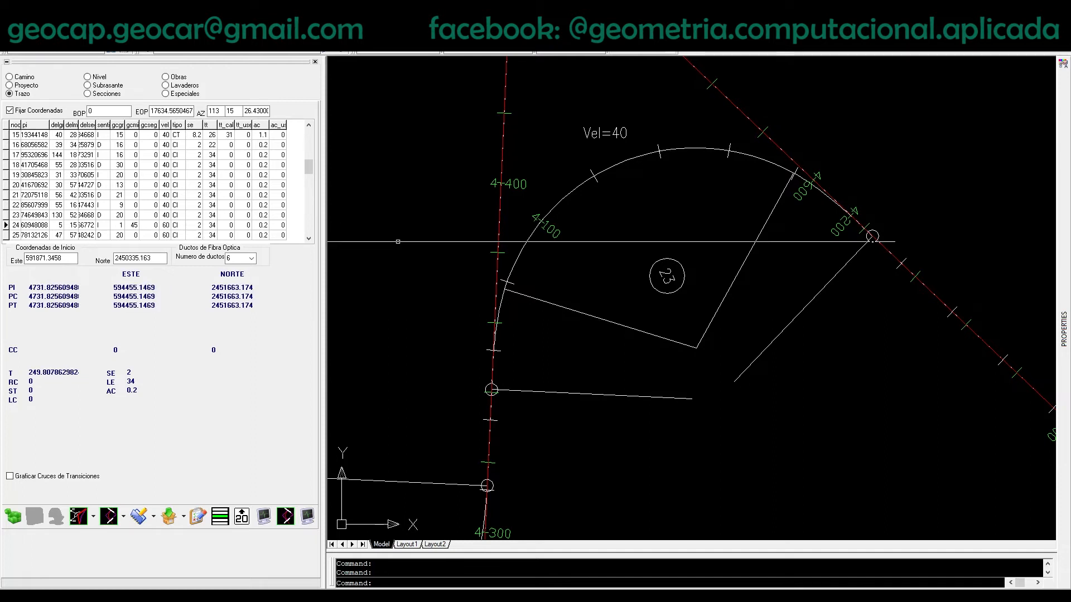
- Set the speed of curve 24 to 50 to match the original geometry
{"action": "scroll", "coordinate": [786, 329], "scroll_direction": "down", "scroll_amount": 5}
{"action": "scroll", "coordinate": [787, 329], "scroll_direction": "up", "scroll_amount": 5}
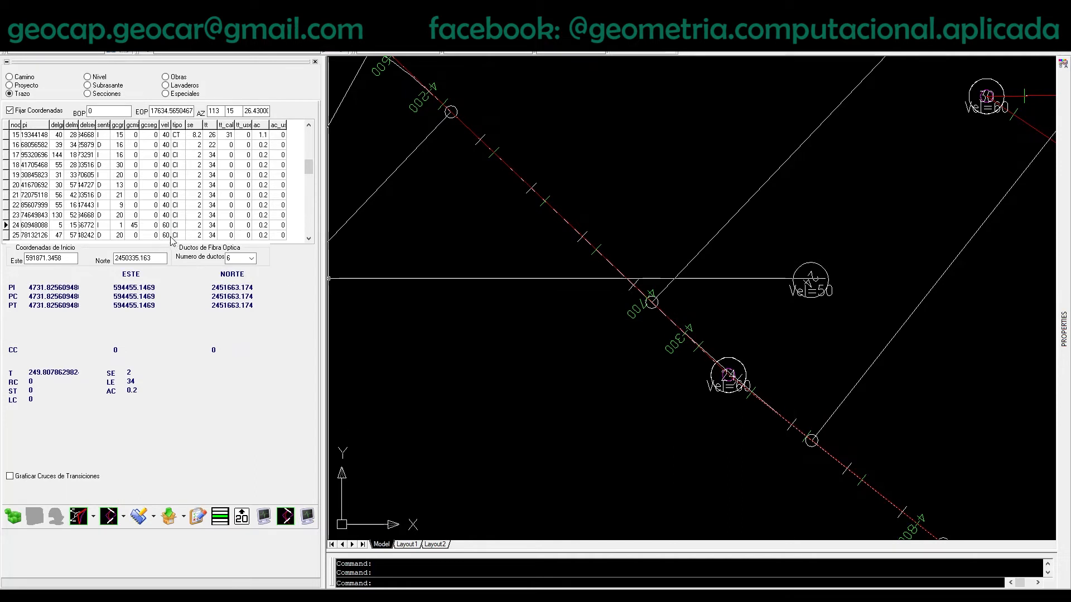
{"action": "left_click", "coordinate": [165, 225]}
{"action": "type", "text": "50"}
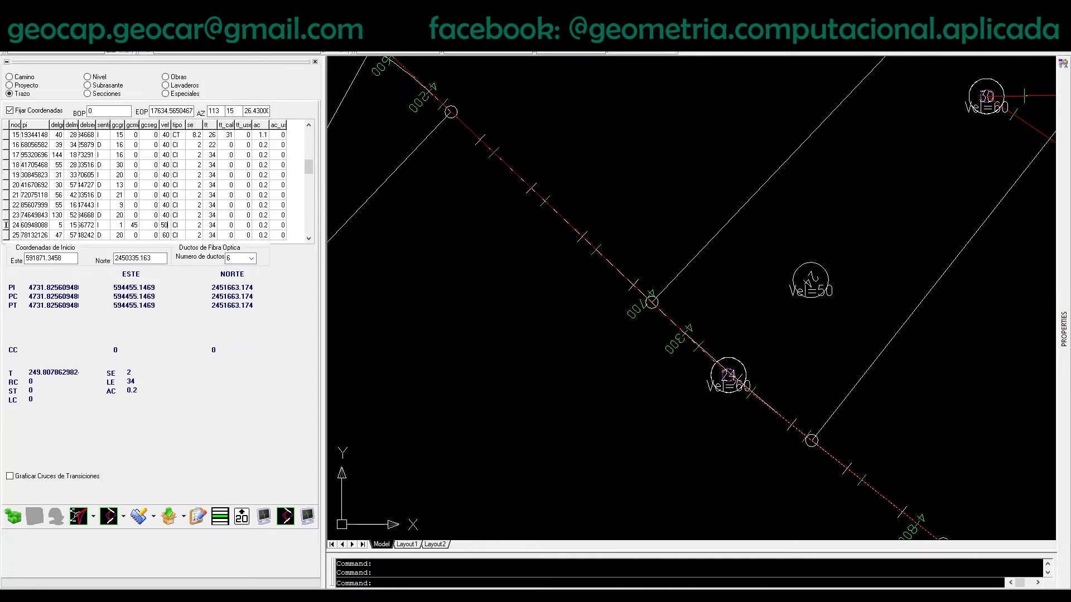
{"action": "left_click", "coordinate": [165, 234]}
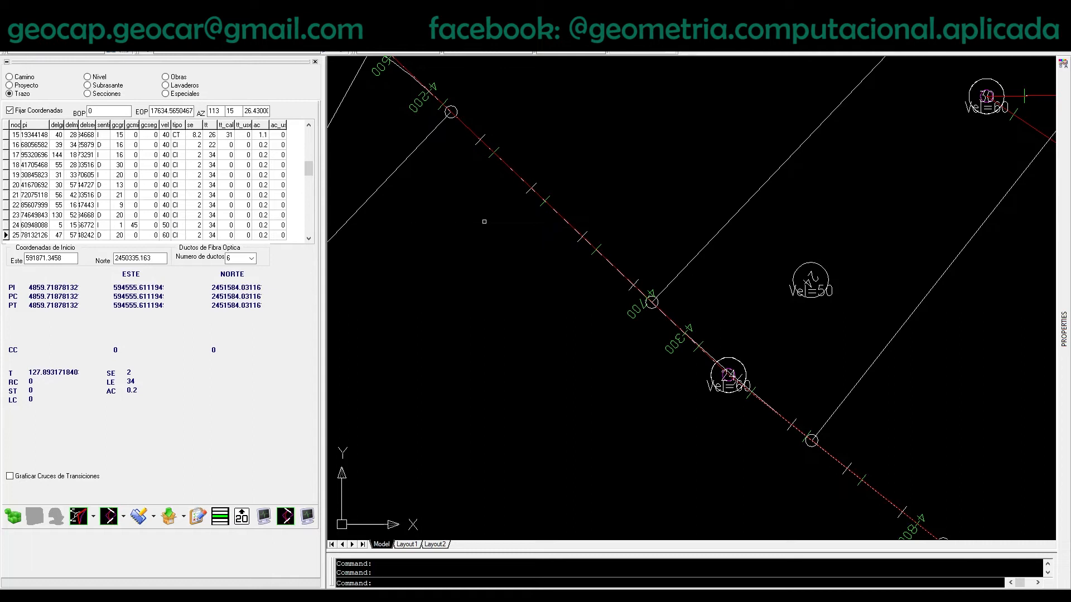
- Set the speed of curve 25 to 50 to match the original geometry
{"action": "scroll", "coordinate": [780, 282], "scroll_direction": "down", "scroll_amount": 6}
{"action": "middle_click_drag", "start_coordinate": [809, 339], "coordinate": [725, 286]}
{"action": "scroll", "coordinate": [775, 340], "scroll_direction": "up", "scroll_amount": 6}
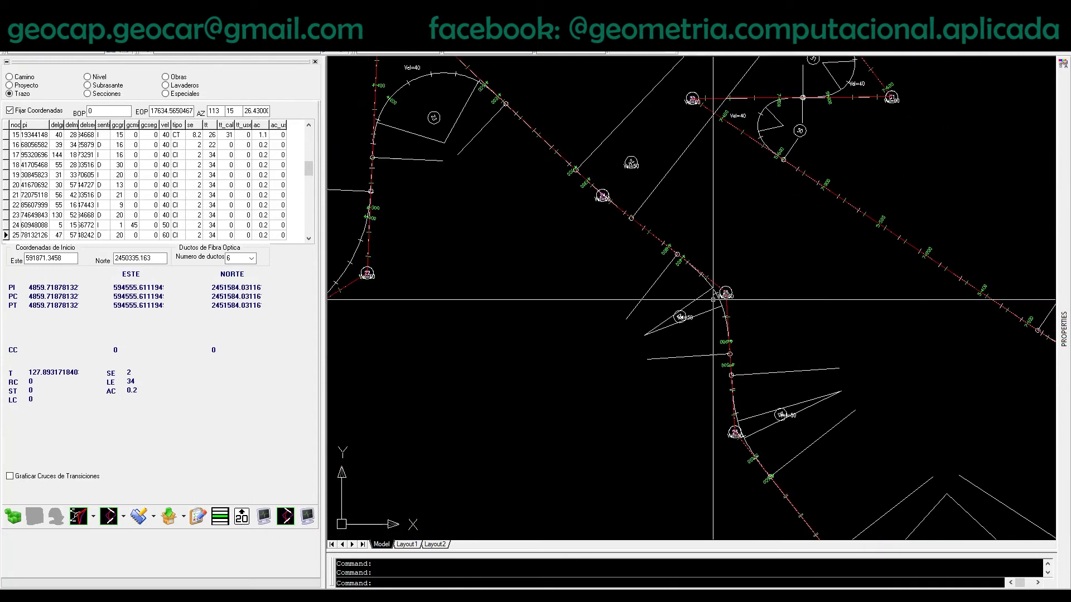
{"action": "left_click", "coordinate": [164, 234]}
{"action": "type", "text": "50"}
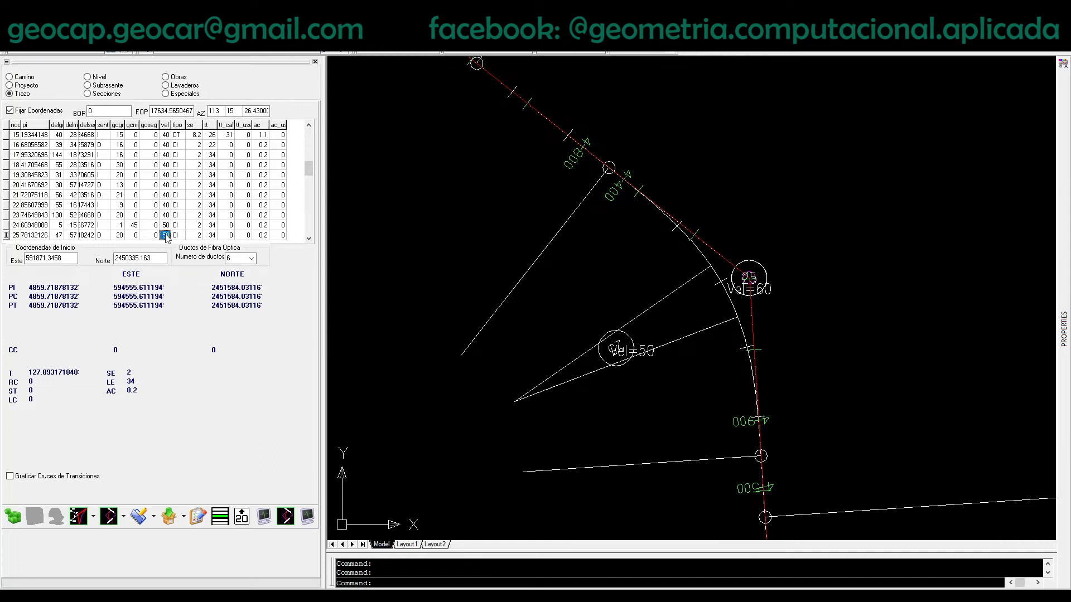
{"action": "key", "text": "Return"}
{"action": "key", "text": "Down"}
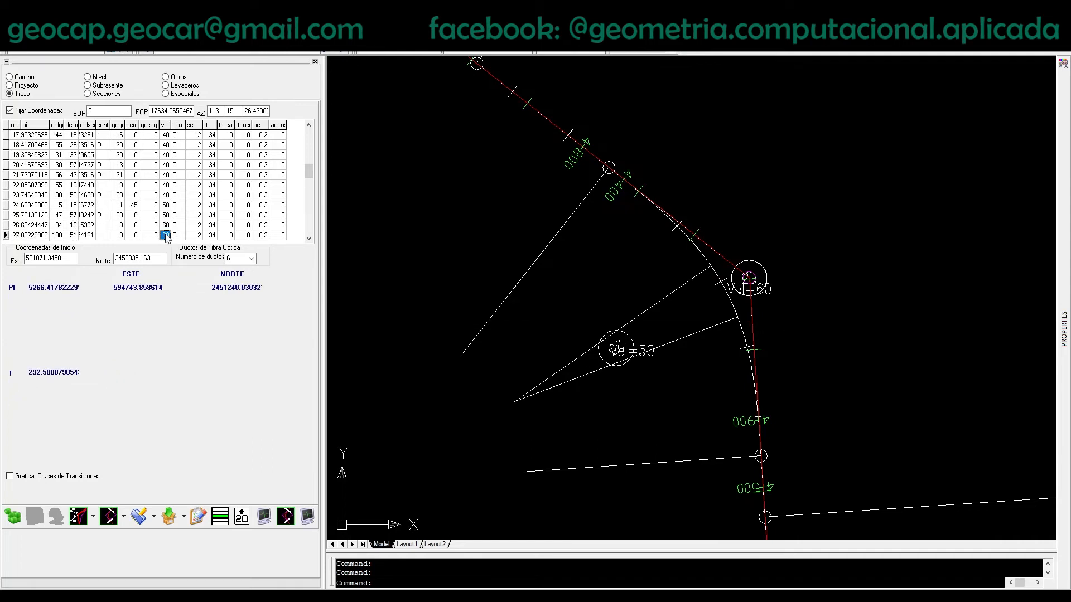
{"action": "key", "text": "Up"}
{"action": "key", "text": "Up"}
- Recalculate and redraw the alignment with the new curvatures and speeds, and compare curve 16 with the original geometry
{"action": "left_click", "coordinate": [12, 517]}
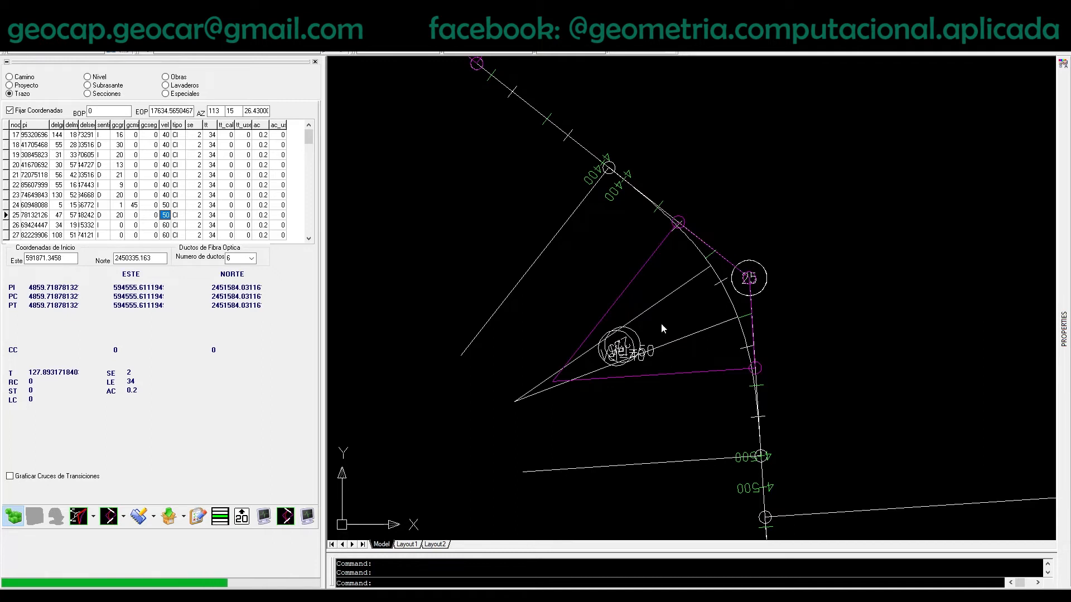
{"action": "scroll", "coordinate": [718, 301], "scroll_direction": "down", "scroll_amount": 6}
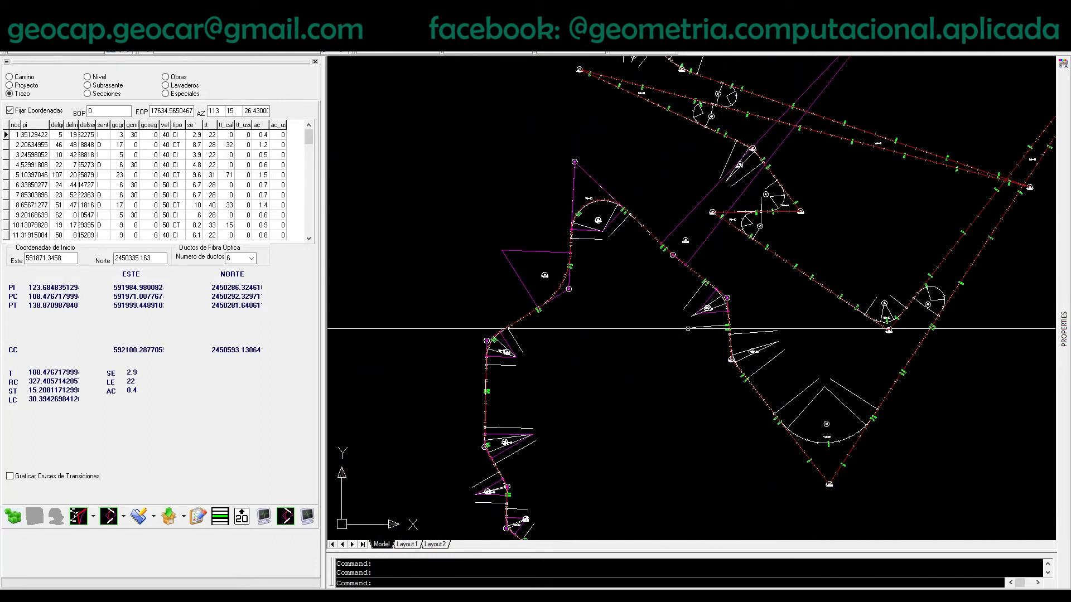
{"action": "scroll", "coordinate": [644, 366], "scroll_direction": "up", "scroll_amount": 4}
{"action": "mouse_move", "coordinate": [644, 366]}
{"action": "middle_mouse_down"}
{"action": "mouse_move", "coordinate": [675, 223]}
{"action": "mouse_move", "coordinate": [622, 378]}
{"action": "mouse_move", "coordinate": [655, 270]}
{"action": "middle_mouse_up"}
{"action": "scroll", "coordinate": [654, 272], "scroll_direction": "up", "scroll_amount": 7}
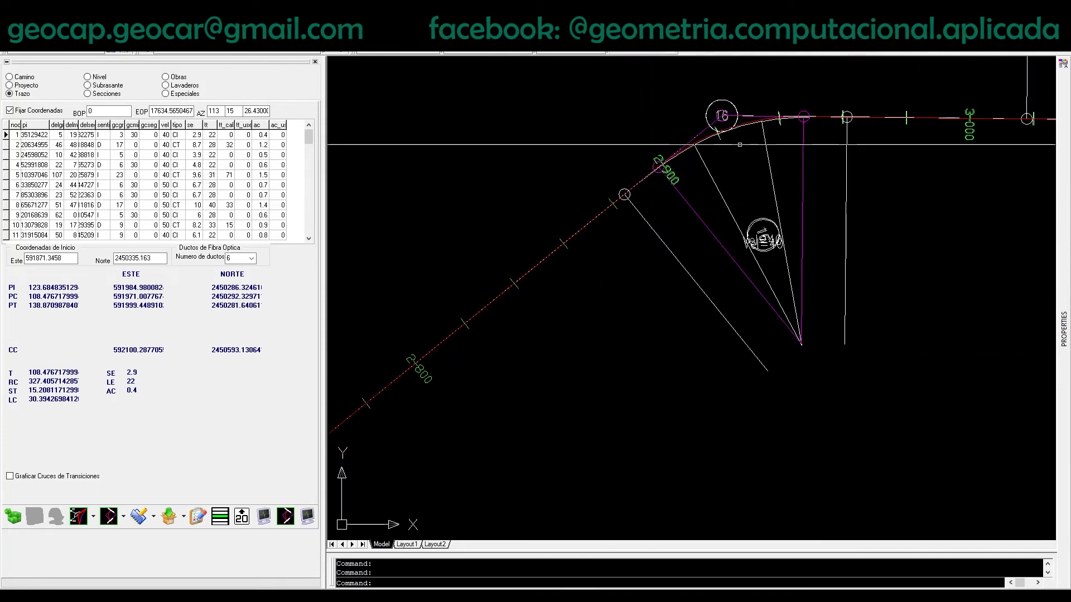
- Change the type of curve 16 to CT in the curve table
{"action": "left_click", "coordinate": [311, 226]}
{"action": "left_click", "coordinate": [312, 226]}
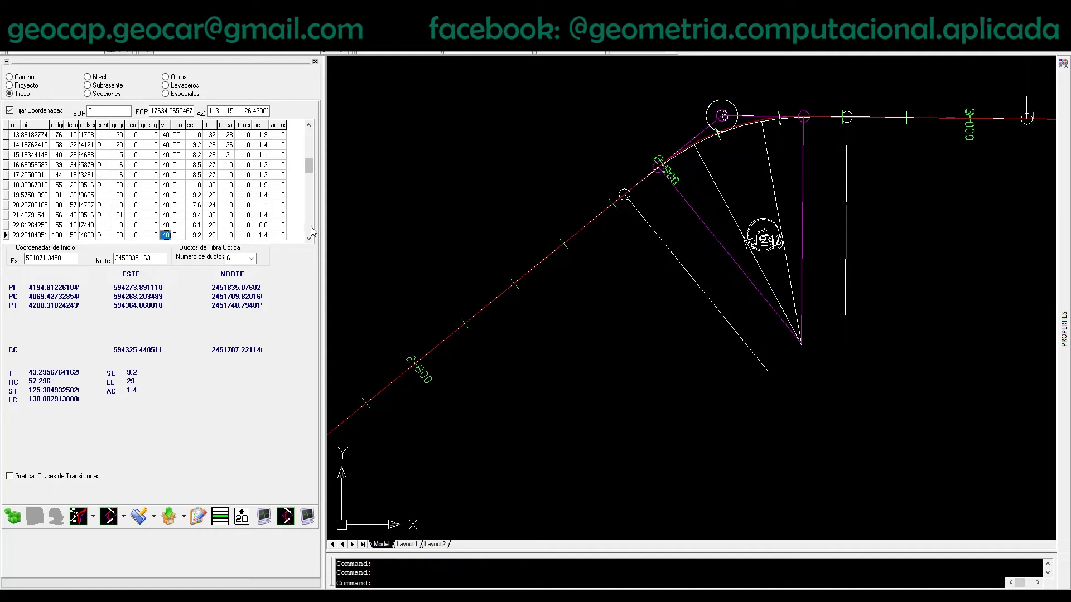
{"action": "left_click", "coordinate": [176, 165]}
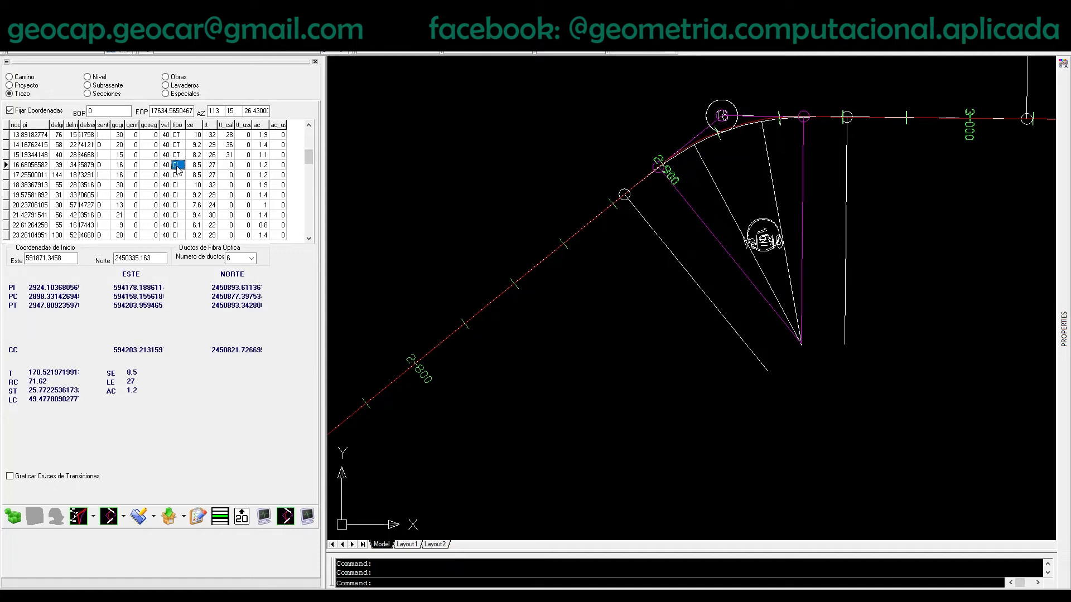
{"action": "left_click", "coordinate": [177, 166]}
{"action": "key", "text": "Return"}
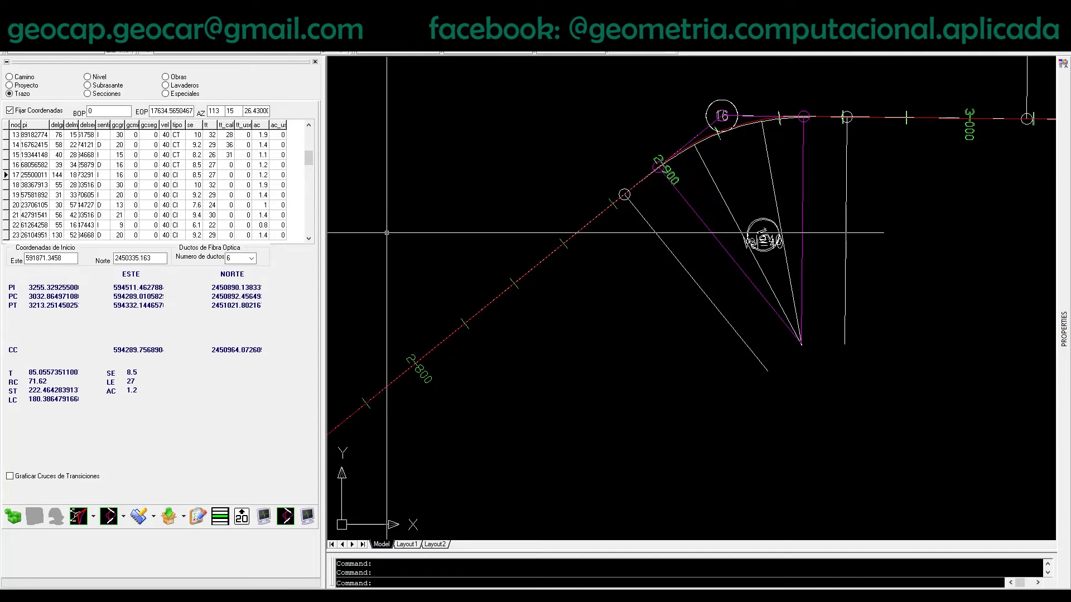
- Change the type of curve 17 to CT to match the original geometry
{"action": "middle_click_drag", "start_coordinate": [902, 233], "coordinate": [569, 366]}
{"action": "scroll", "coordinate": [697, 313], "scroll_direction": "down", "scroll_amount": 2}
{"action": "scroll", "coordinate": [727, 300], "scroll_direction": "down", "scroll_amount": 2}
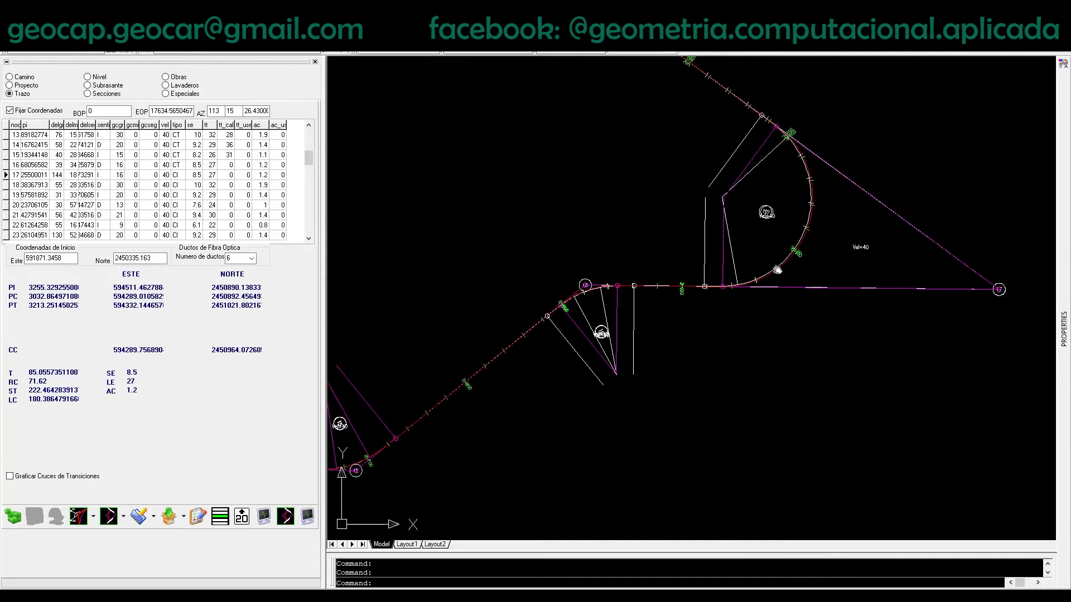
{"action": "left_click", "coordinate": [175, 175]}
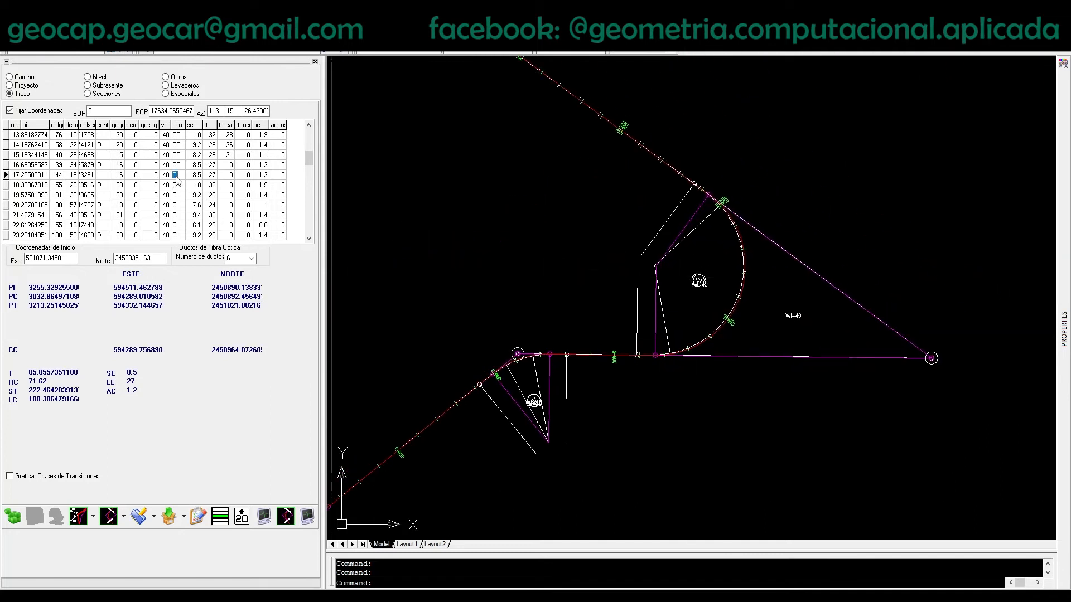
{"action": "type", "text": "C"}
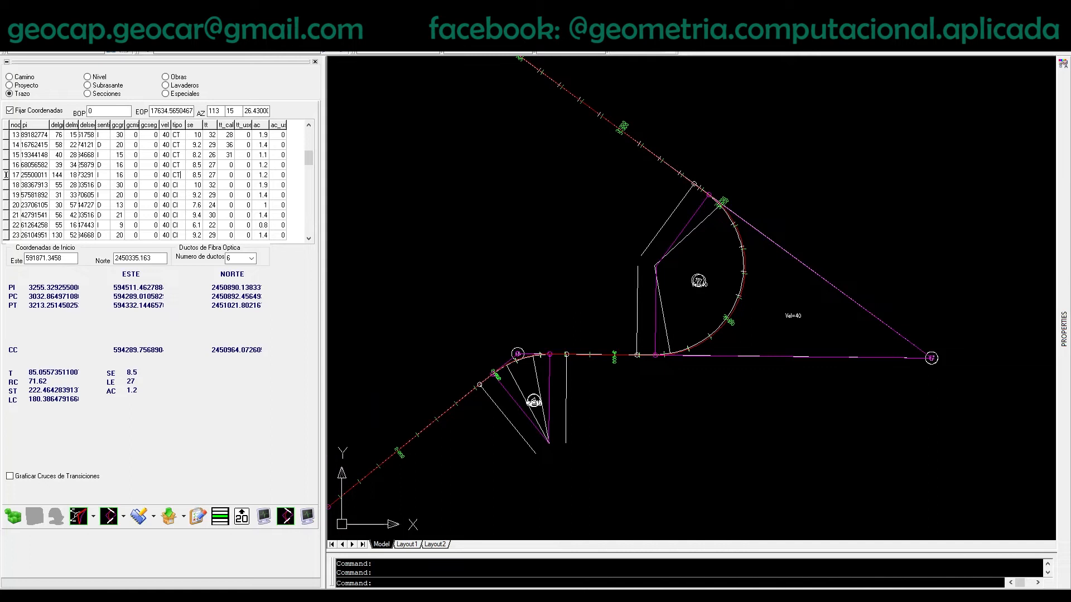
{"action": "type", "text": "T"}
{"action": "key", "text": "Return"}
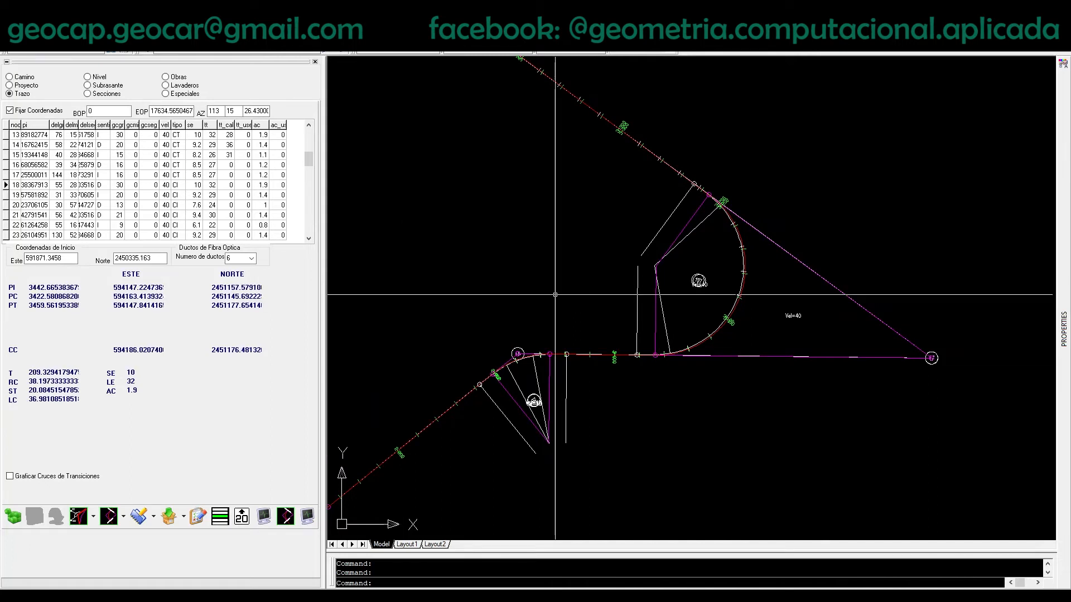
- Change the types of curves 18, 19 and 20 to CT
{"action": "scroll", "coordinate": [679, 298], "scroll_direction": "down", "scroll_amount": 3}
{"action": "scroll", "coordinate": [630, 223], "scroll_direction": "up", "scroll_amount": 3}
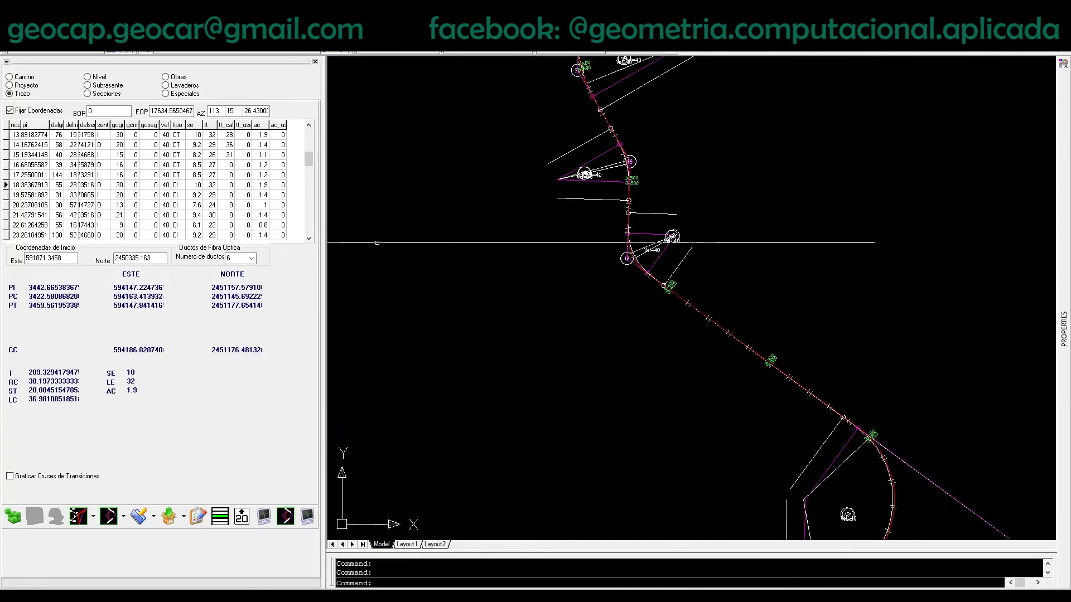
{"action": "left_click", "coordinate": [184, 185]}
{"action": "type", "text": "CT"}
{"action": "key", "text": "Return"}
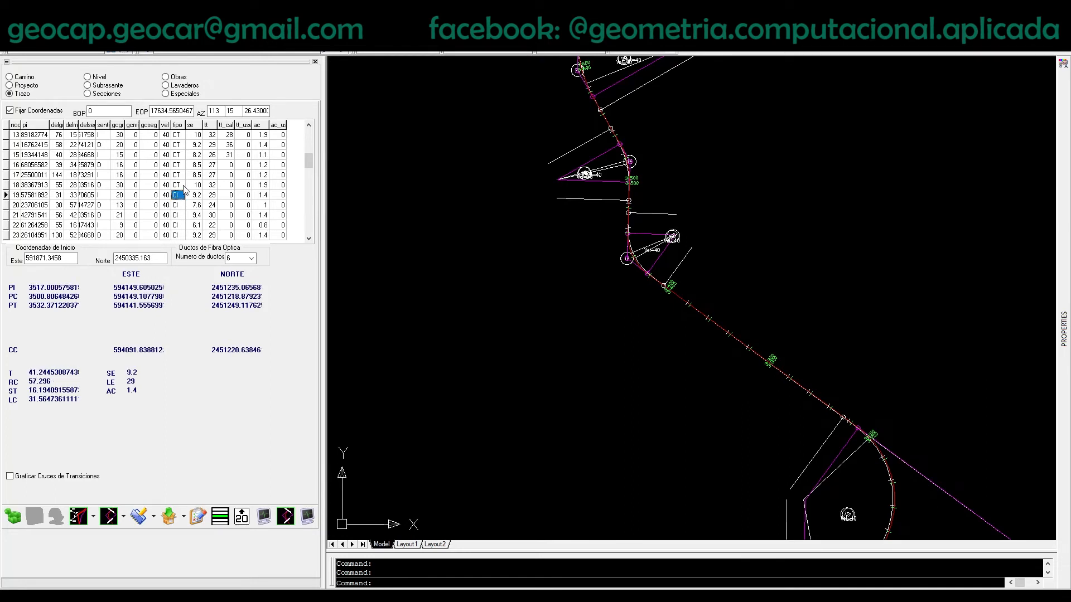
{"action": "type", "text": "CT"}
{"action": "key", "text": "Return"}
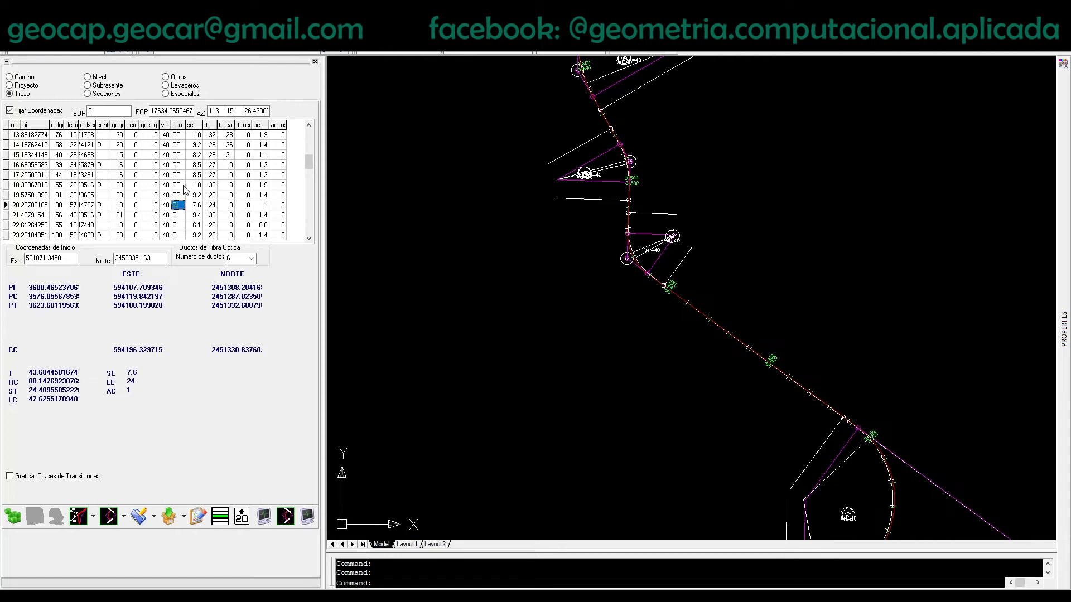
{"action": "type", "text": "CT"}
{"action": "key", "text": "Return"}
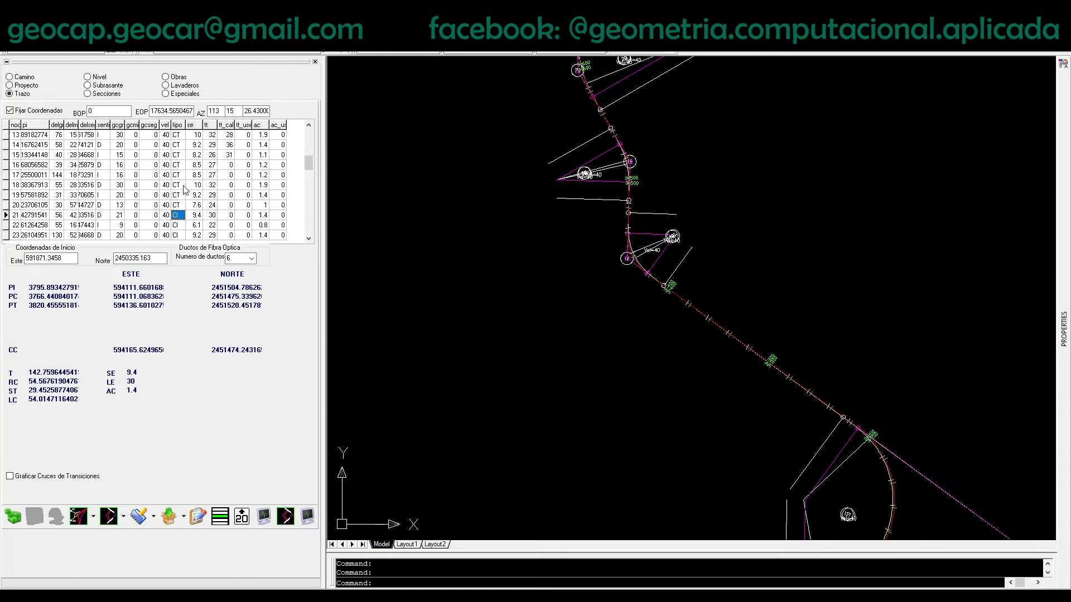
{"action": "scroll", "coordinate": [593, 179], "scroll_direction": "up", "scroll_amount": 6}
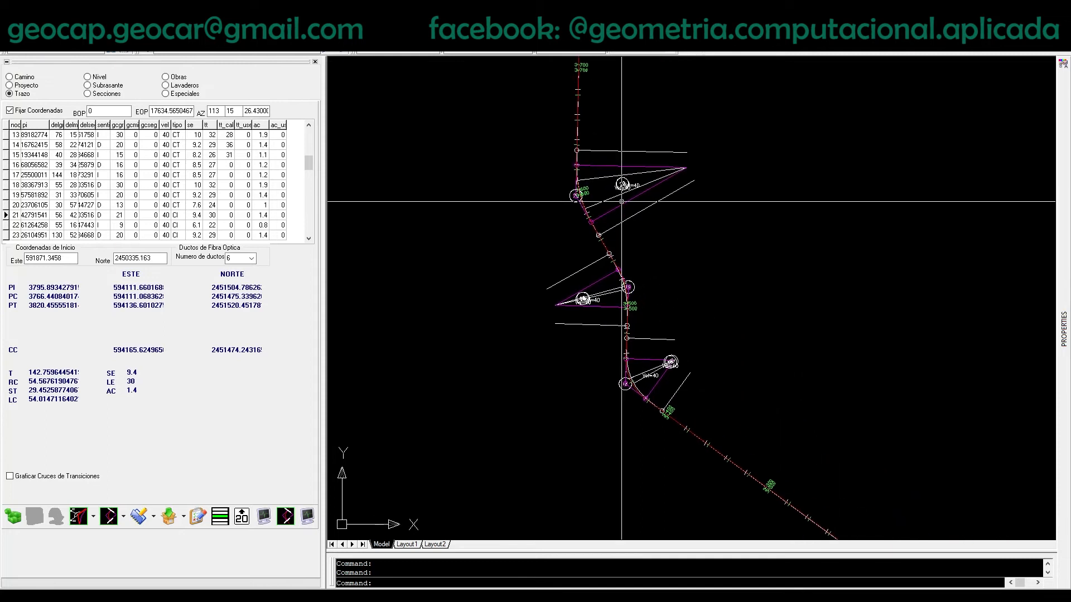
- Change the type of curve 21 to CT in the curve table
{"action": "scroll", "coordinate": [621, 186], "scroll_direction": "down", "scroll_amount": 5}
{"action": "scroll", "coordinate": [618, 195], "scroll_direction": "up", "scroll_amount": 3}
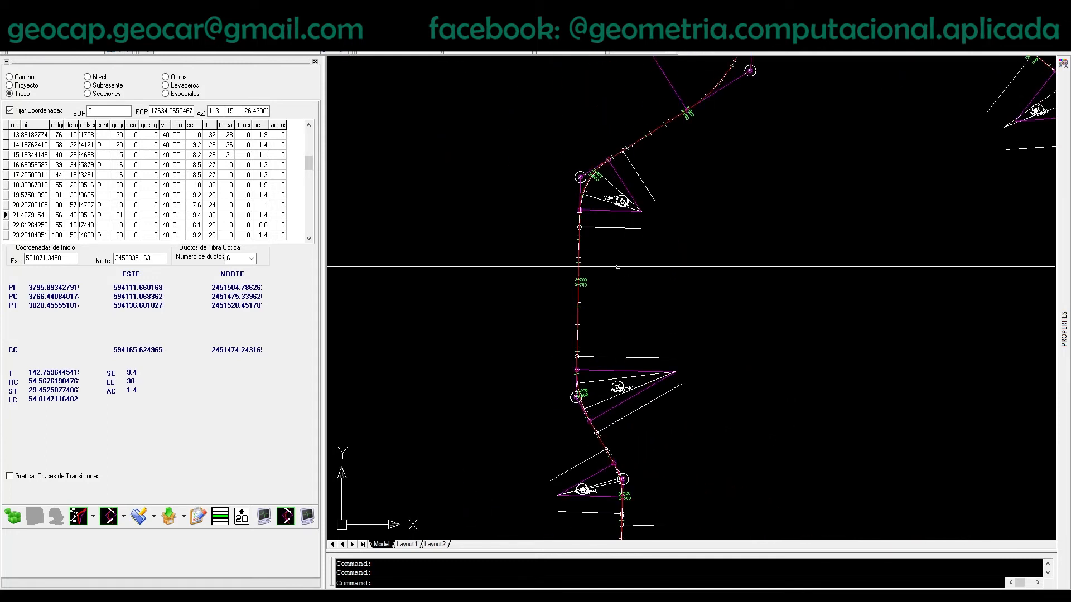
{"action": "left_click", "coordinate": [177, 216]}
{"action": "type", "text": "CT"}
{"action": "key", "text": "Down"}
{"action": "scroll", "coordinate": [515, 229], "scroll_direction": "down", "scroll_amount": 2}
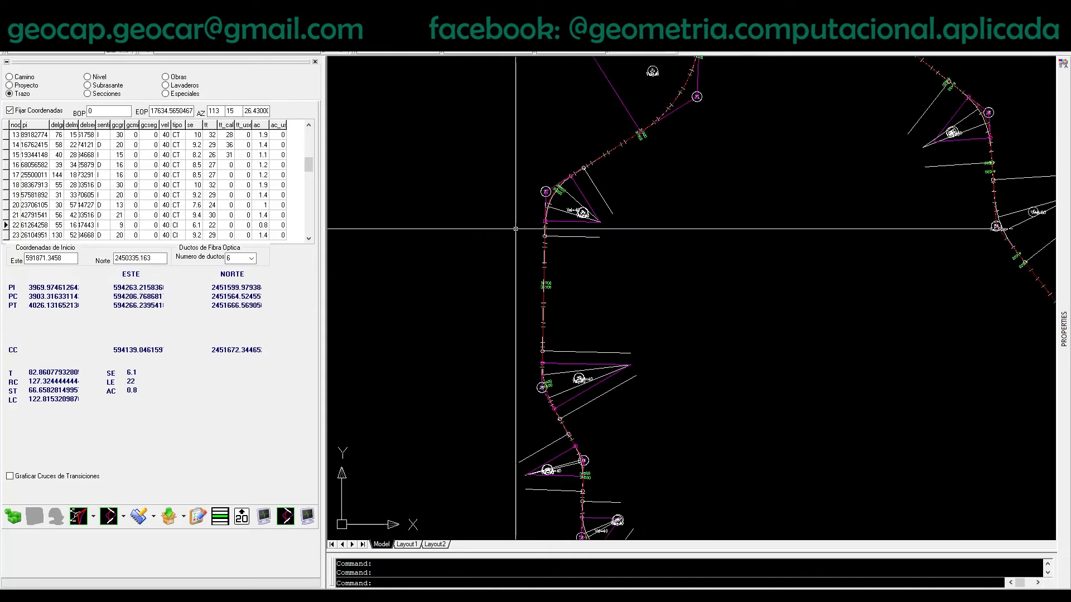
- Compare curve 23 with the original geometry and change its type to CT
{"action": "middle_click_drag", "start_coordinate": [647, 97], "coordinate": [555, 420]}
{"action": "scroll", "coordinate": [602, 243], "scroll_direction": "up", "scroll_amount": 4}
{"action": "scroll", "coordinate": [588, 363], "scroll_direction": "down", "scroll_amount": 4}
{"action": "middle_click_drag", "start_coordinate": [722, 208], "coordinate": [657, 351]}
{"action": "scroll", "coordinate": [663, 303], "scroll_direction": "up", "scroll_amount": 3}
{"action": "middle_click_drag", "start_coordinate": [655, 253], "coordinate": [646, 339]}
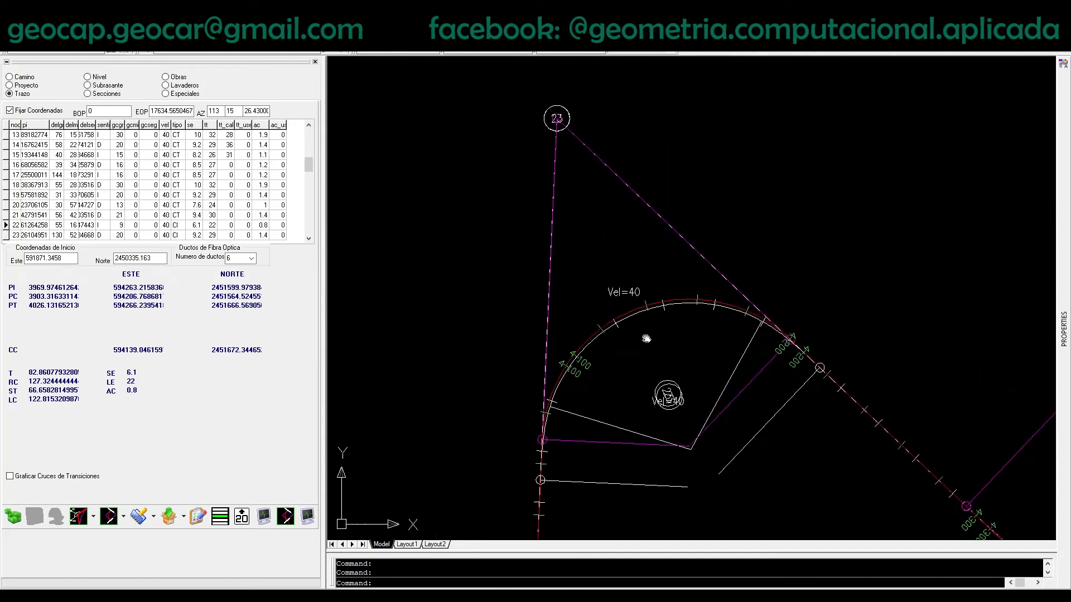
{"action": "left_click", "coordinate": [176, 236]}
{"action": "left_click", "coordinate": [178, 237]}
{"action": "key", "text": "Up"}
- Recalculate and redraw the alignment, and regenerate the model to check curve 16 closely against the original geometry
{"action": "left_click", "coordinate": [17, 517]}
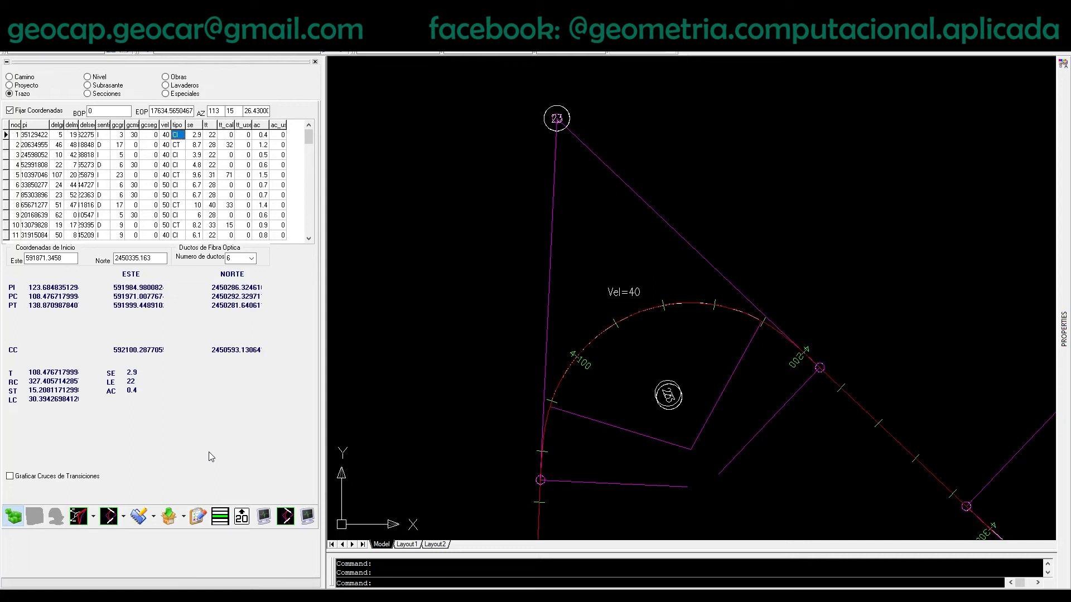
{"action": "mouse_move", "coordinate": [667, 383]}
{"action": "middle_mouse_down"}
{"action": "mouse_move", "coordinate": [700, 240]}
{"action": "mouse_move", "coordinate": [651, 244]}
{"action": "middle_mouse_up"}
{"action": "scroll", "coordinate": [645, 400], "scroll_direction": "up", "scroll_amount": 5}
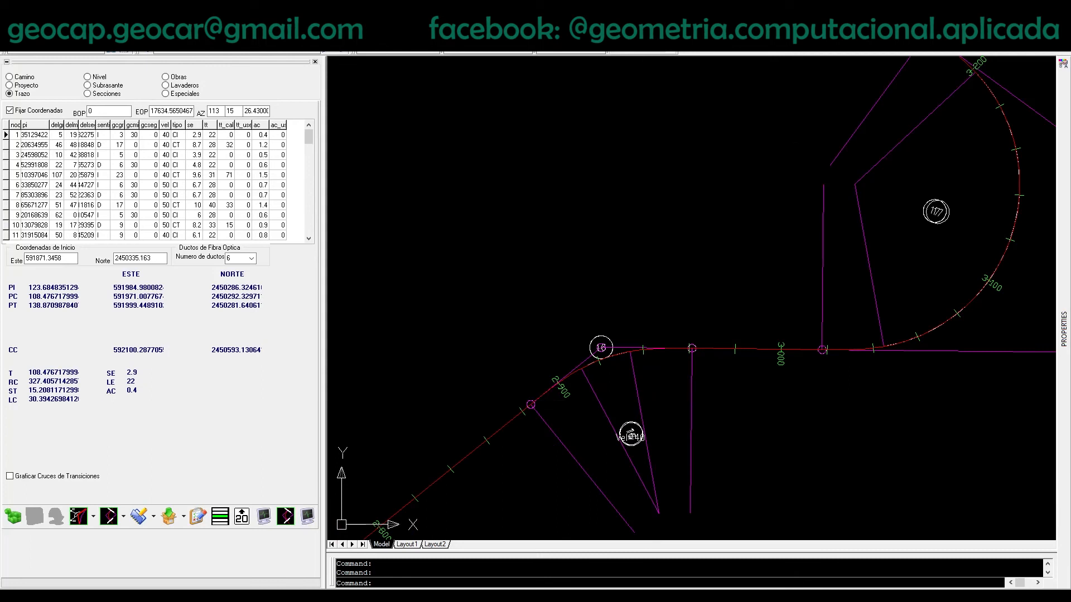
{"action": "scroll", "coordinate": [616, 367], "scroll_direction": "up", "scroll_amount": 8}
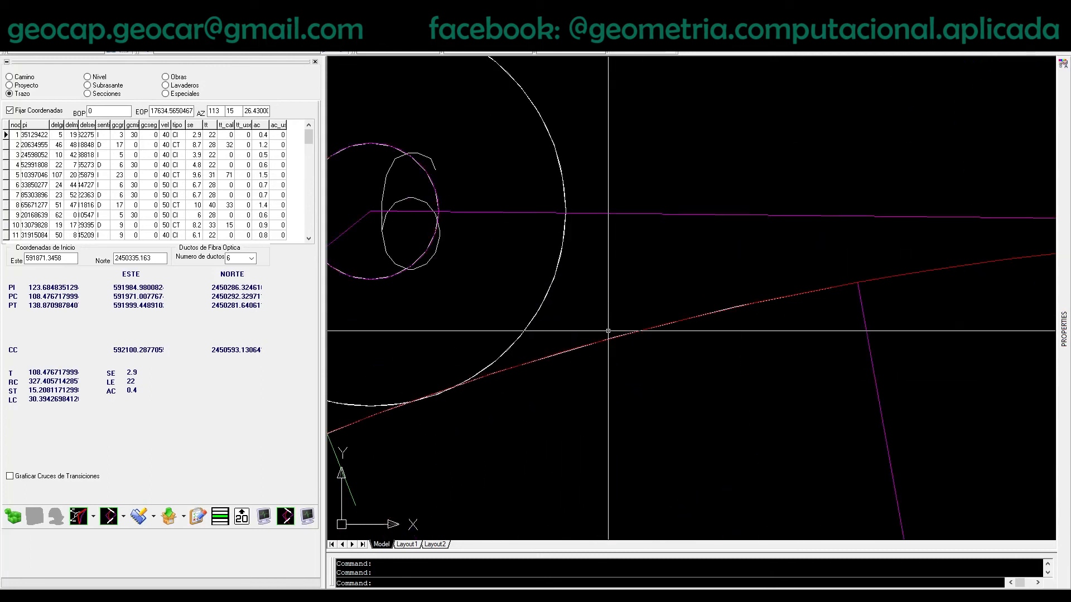
{"action": "scroll", "coordinate": [606, 345], "scroll_direction": "up", "scroll_amount": 1}
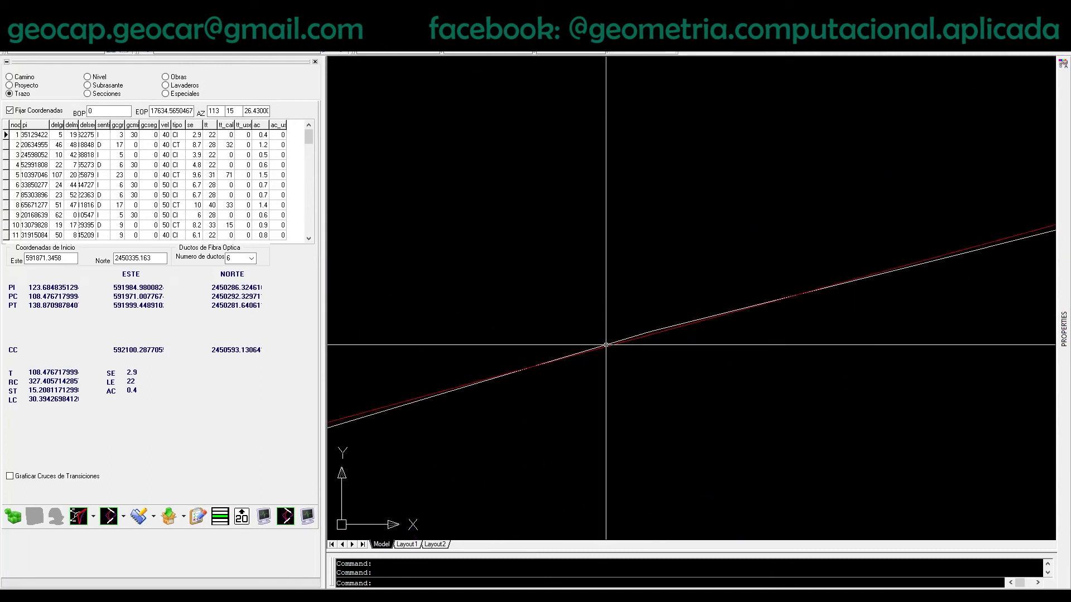
{"action": "key", "text": "Return"}
{"action": "scroll", "coordinate": [606, 345], "scroll_direction": "down", "scroll_amount": 9}
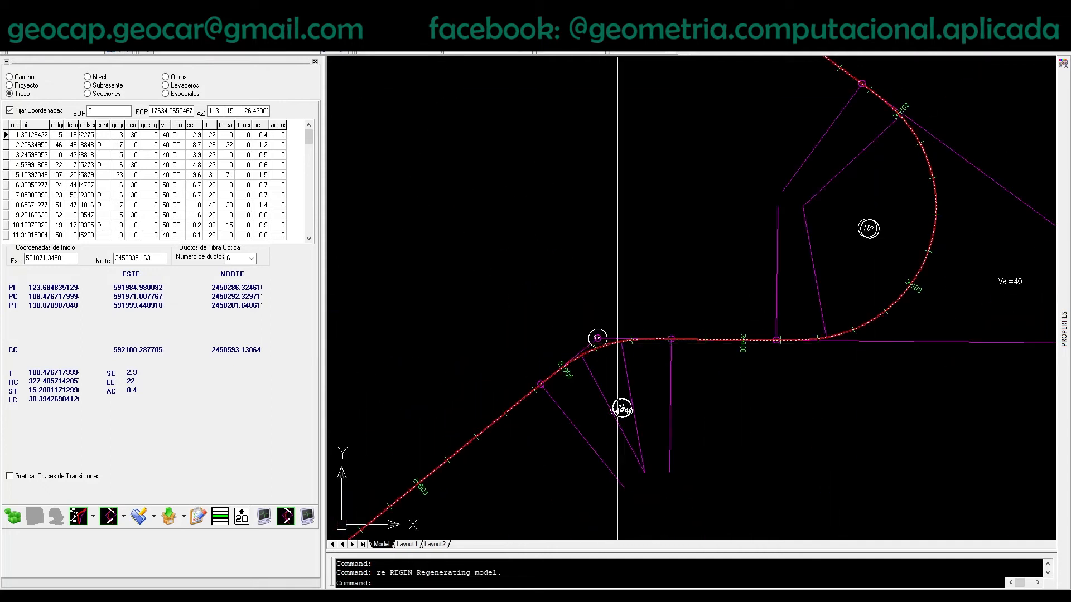
- Examine the redrawn alignment from curve 16 to curve 25 for differences from the original geometry
{"action": "scroll", "coordinate": [931, 268], "scroll_direction": "down", "scroll_amount": 2}
{"action": "scroll", "coordinate": [650, 354], "scroll_direction": "up", "scroll_amount": 6}
{"action": "middle_click_drag", "start_coordinate": [692, 237], "coordinate": [725, 417]}
{"action": "scroll", "coordinate": [724, 410], "scroll_direction": "down", "scroll_amount": 3}
{"action": "scroll", "coordinate": [722, 404], "scroll_direction": "down", "scroll_amount": 2}
{"action": "middle_click_drag", "start_coordinate": [679, 299], "coordinate": [635, 429]}
{"action": "middle_click_drag", "start_coordinate": [655, 300], "coordinate": [588, 440]}
{"action": "middle_click_drag", "start_coordinate": [692, 256], "coordinate": [637, 319]}
{"action": "middle_click_drag", "start_coordinate": [716, 280], "coordinate": [630, 301]}
{"action": "middle_click_drag", "start_coordinate": [810, 268], "coordinate": [617, 228]}
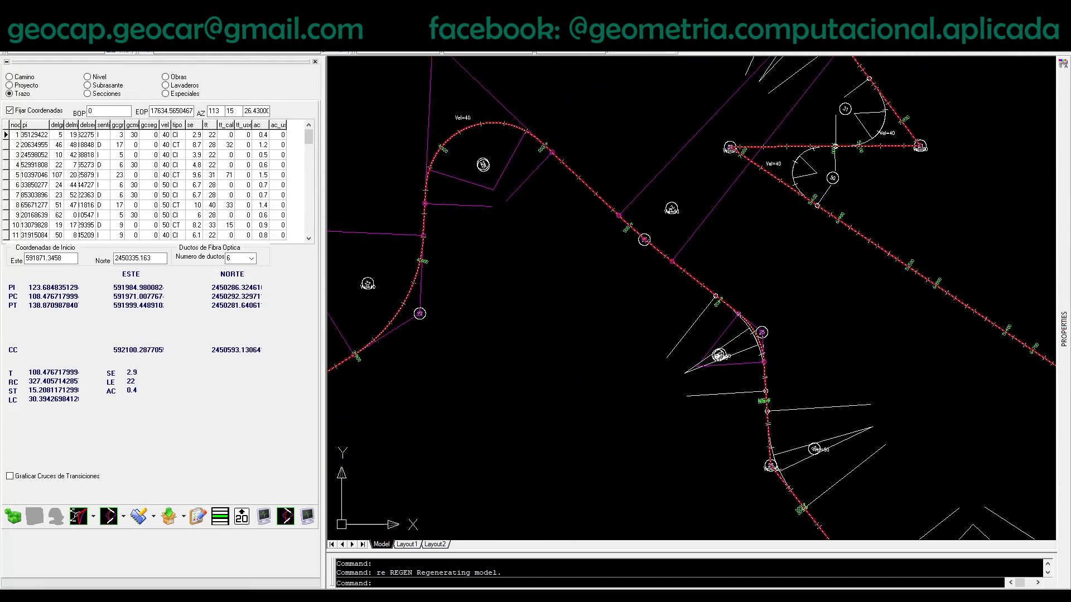
{"action": "middle_click_drag", "start_coordinate": [702, 313], "coordinate": [627, 186]}
{"action": "middle_click_drag", "start_coordinate": [684, 262], "coordinate": [622, 260]}
- Change the type of curve 25 to CT to match the original geometry
{"action": "scroll", "coordinate": [621, 200], "scroll_direction": "up", "scroll_amount": 4}
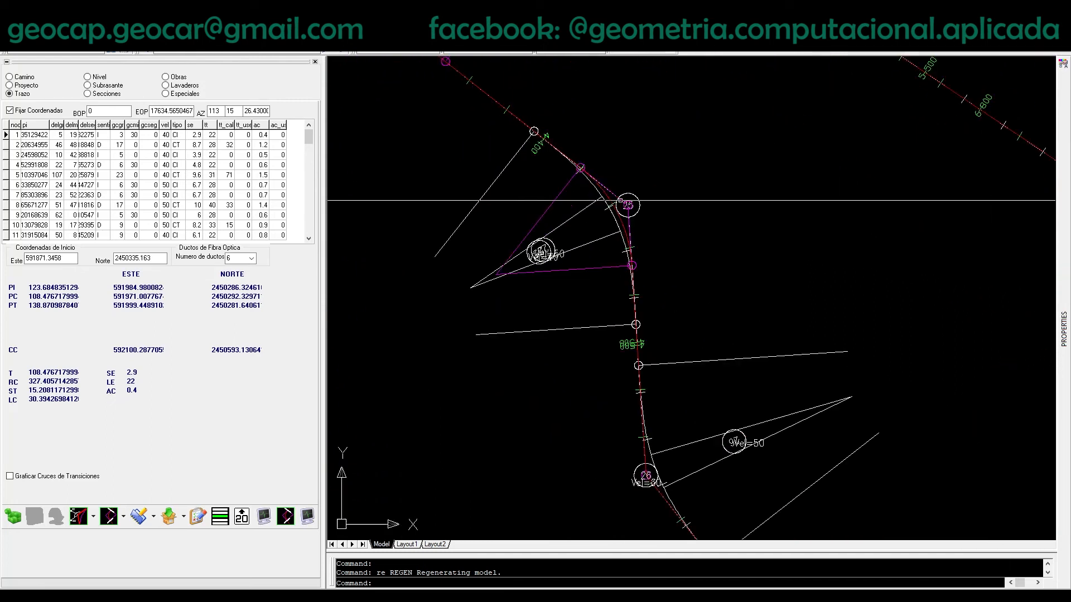
{"action": "scroll", "coordinate": [621, 200], "scroll_direction": "up", "scroll_amount": 3}
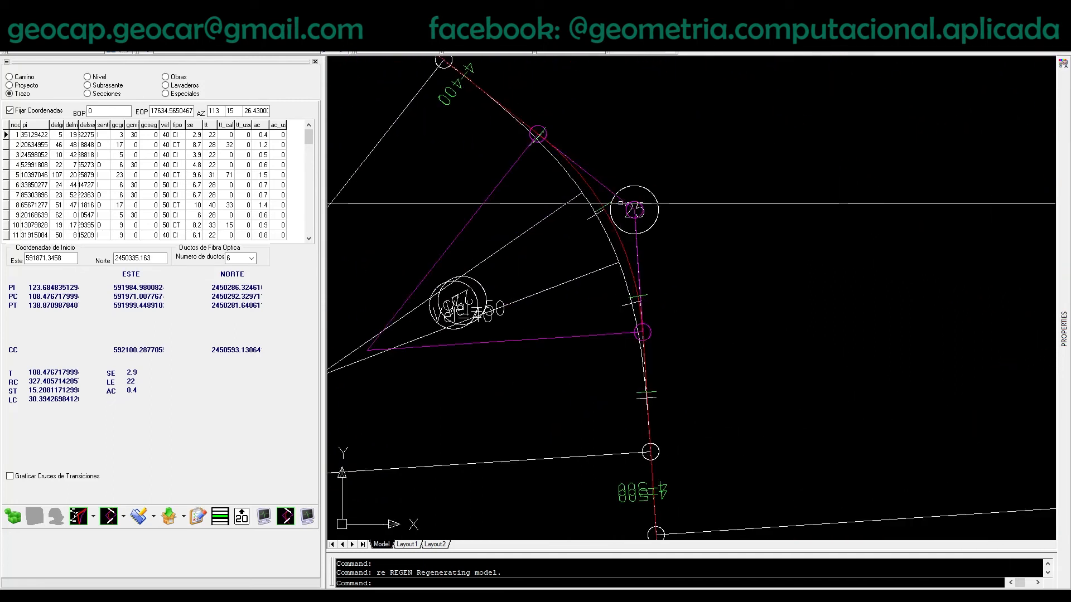
{"action": "left_click", "coordinate": [307, 228]}
{"action": "left_click", "coordinate": [307, 228]}
{"action": "left_click", "coordinate": [307, 227]}
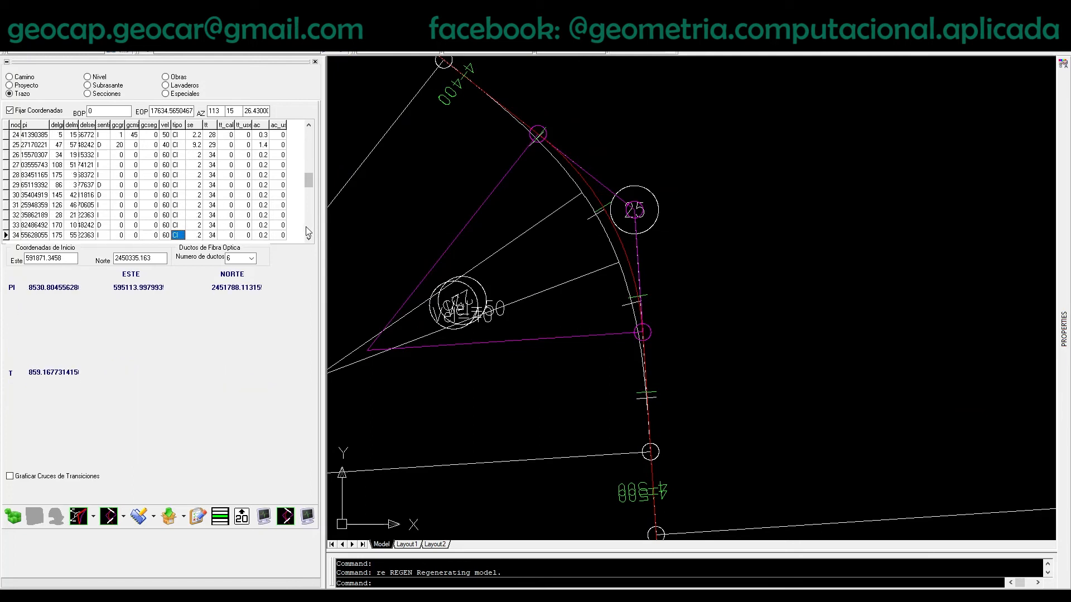
{"action": "left_click", "coordinate": [176, 145]}
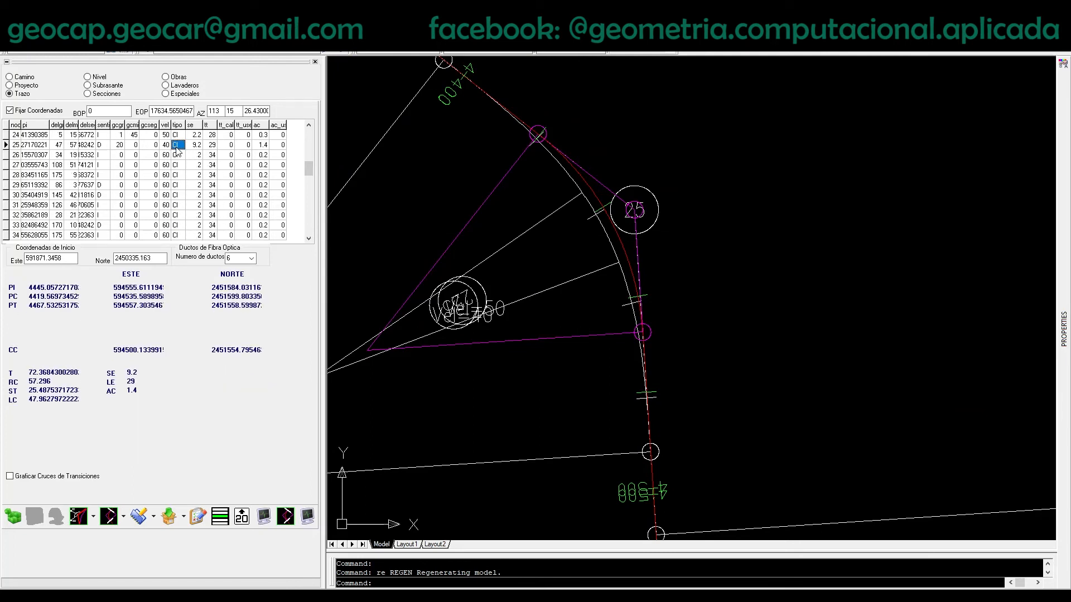
{"action": "type", "text": "CT"}
{"action": "key", "text": "Return"}
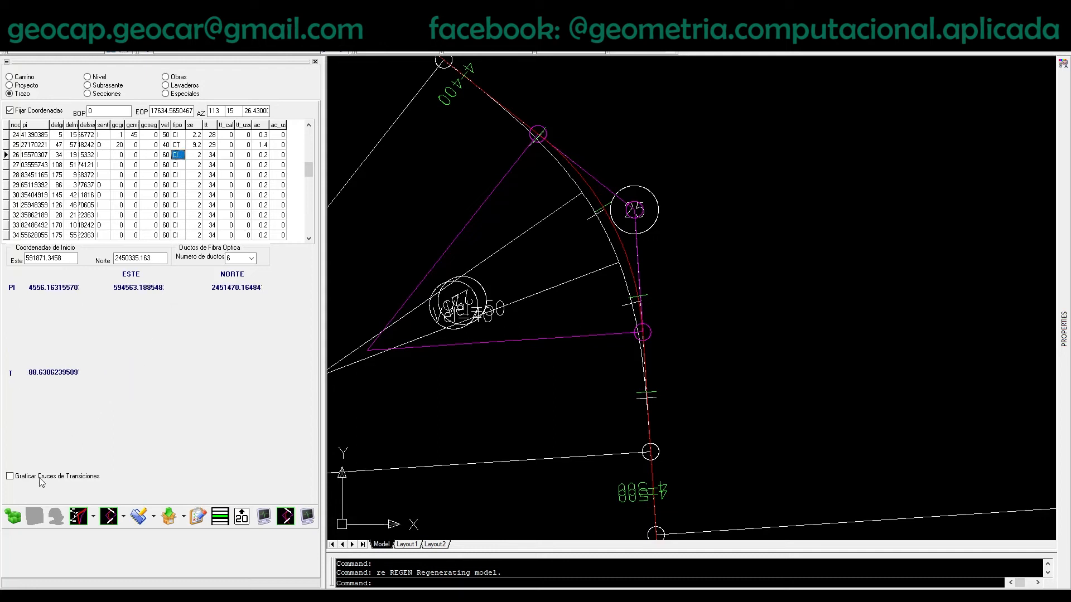
- Recalculate and redraw the alignment with the new type of curve 25, and regenerate the model
{"action": "left_click", "coordinate": [13, 520]}
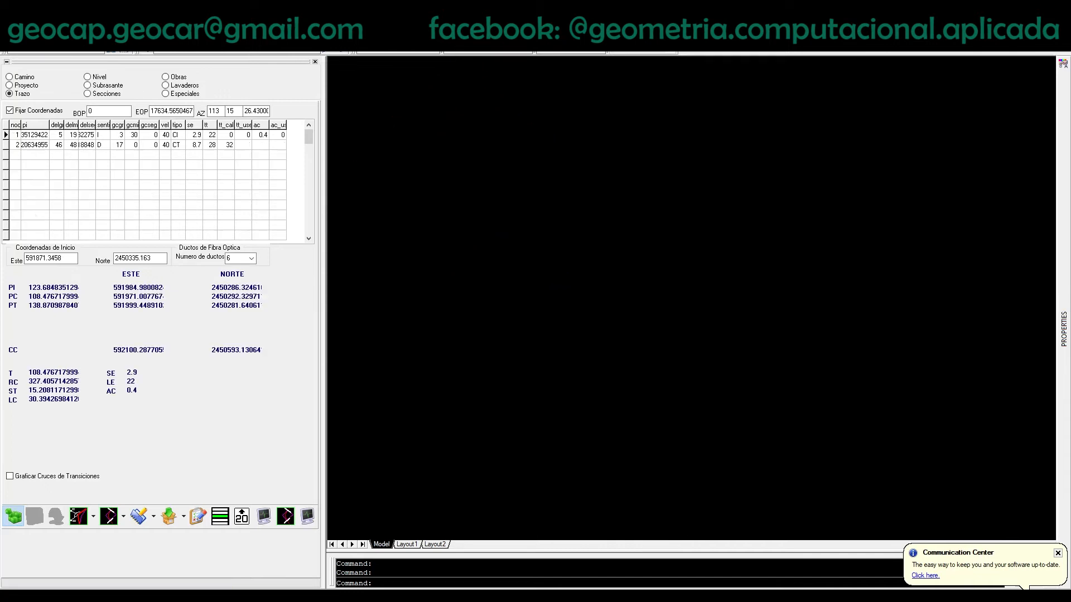
{"action": "scroll", "coordinate": [558, 251], "scroll_direction": "up", "scroll_amount": 6}
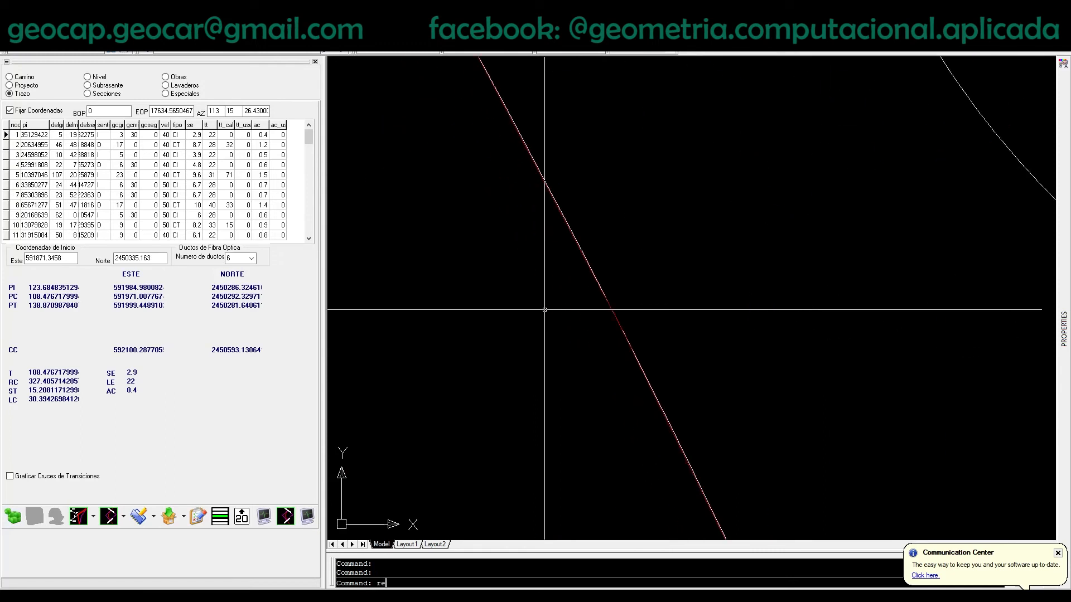
{"action": "key", "text": "Return"}
{"action": "scroll", "coordinate": [575, 312], "scroll_direction": "down", "scroll_amount": 6}
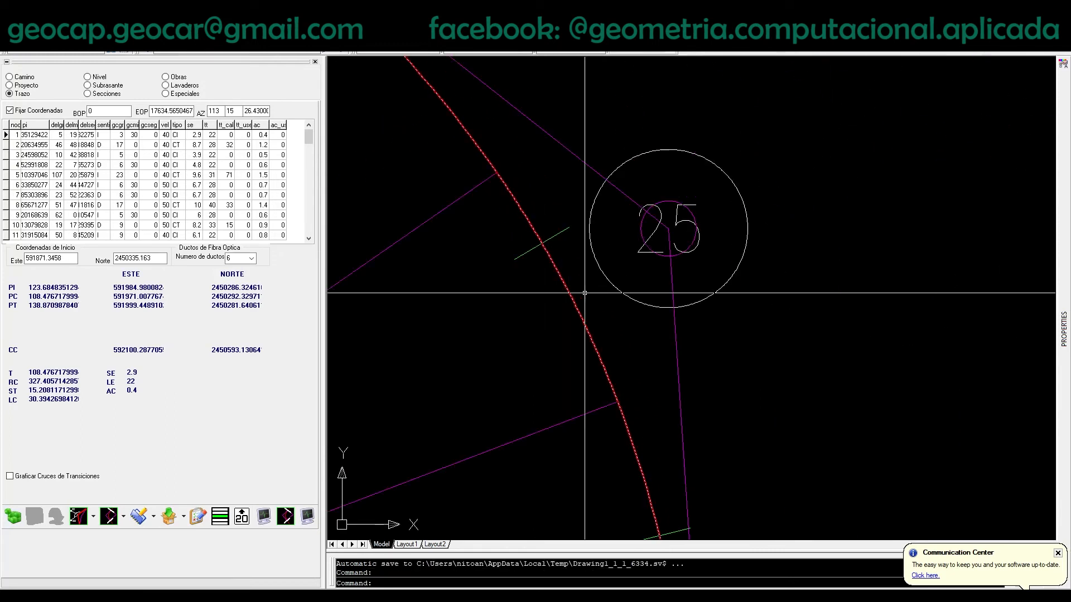
- Zoom to the drawing extents to examine which curves of the whole alignment still have to be defined
{"action": "scroll", "coordinate": [599, 241], "scroll_direction": "down", "scroll_amount": 4}
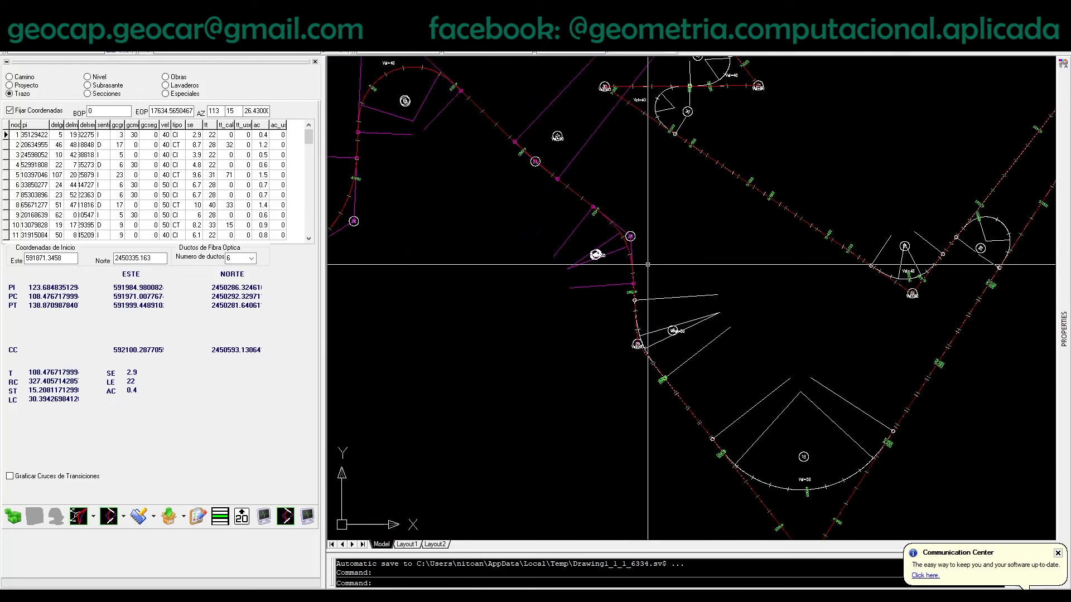
{"action": "scroll", "coordinate": [614, 265], "scroll_direction": "down", "scroll_amount": 5}
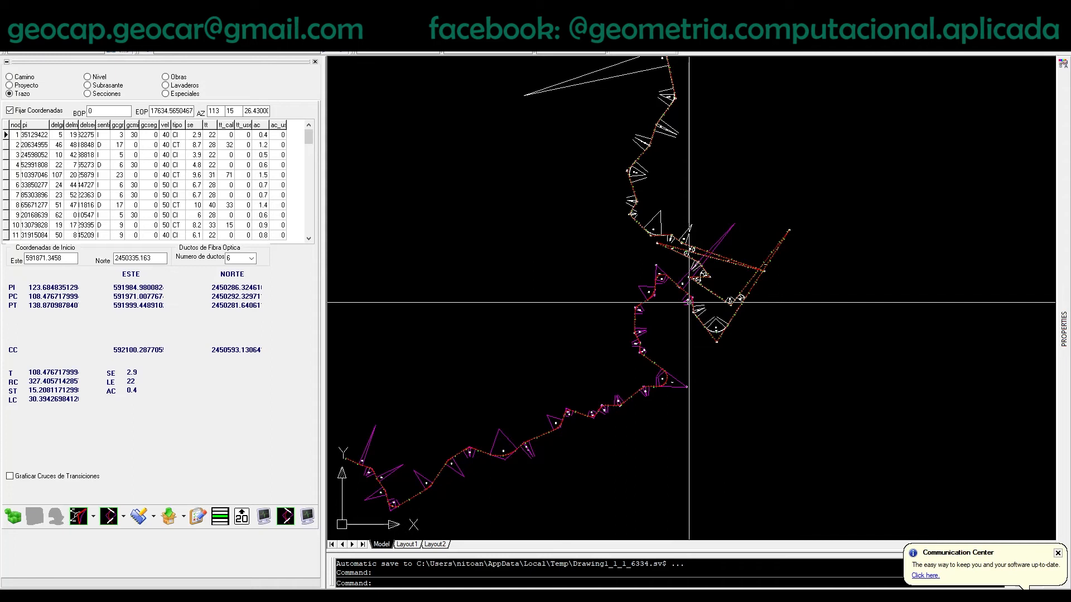
{"action": "type", "text": "z"}
{"action": "key", "text": "Return"}
{"action": "type", "text": "e"}
{"action": "key", "text": "Return"}
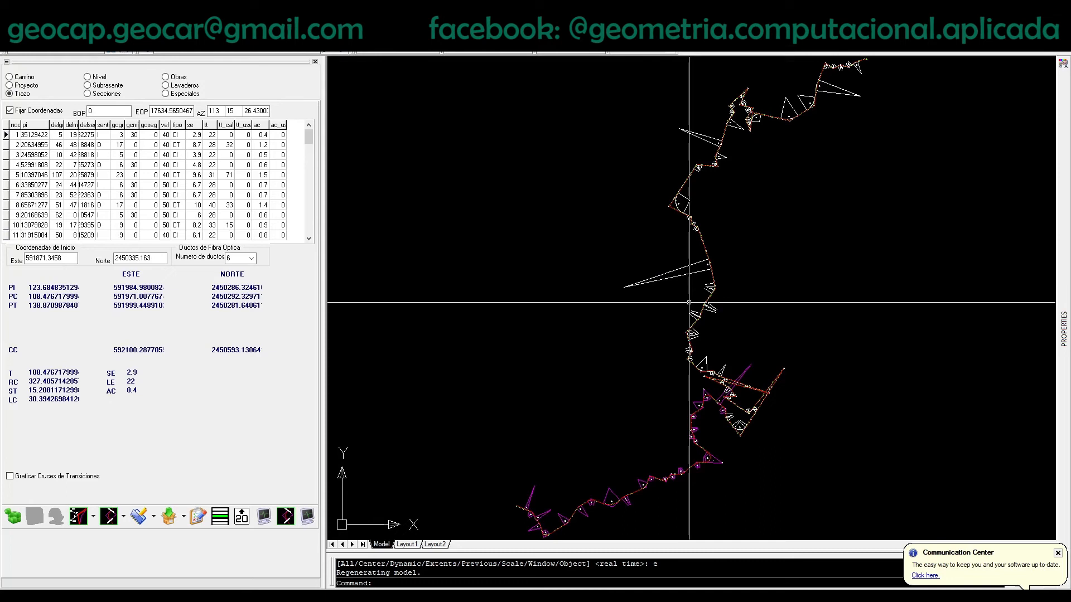
- Restore the previous zoom and set the degree of curvature to 30 for curve 66 and 18 for curve 67
{"action": "type", "text": "z"}
{"action": "key", "text": "Return"}
{"action": "type", "text": "p"}
{"action": "key", "text": "Return"}
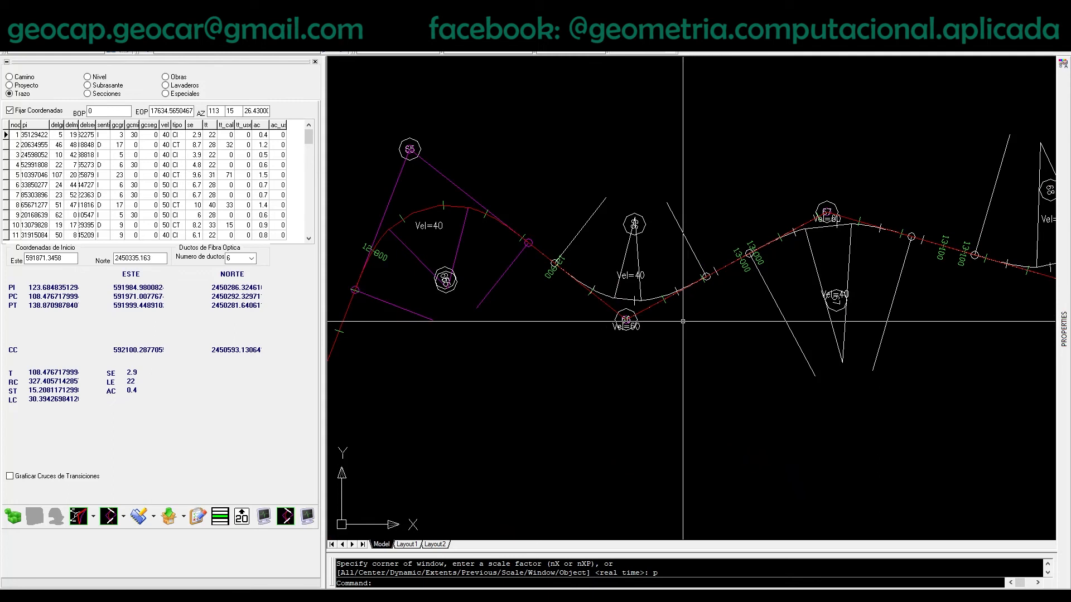
{"action": "key", "text": "Left"}
{"action": "key", "text": "Left"}
{"action": "key", "text": "Left"}
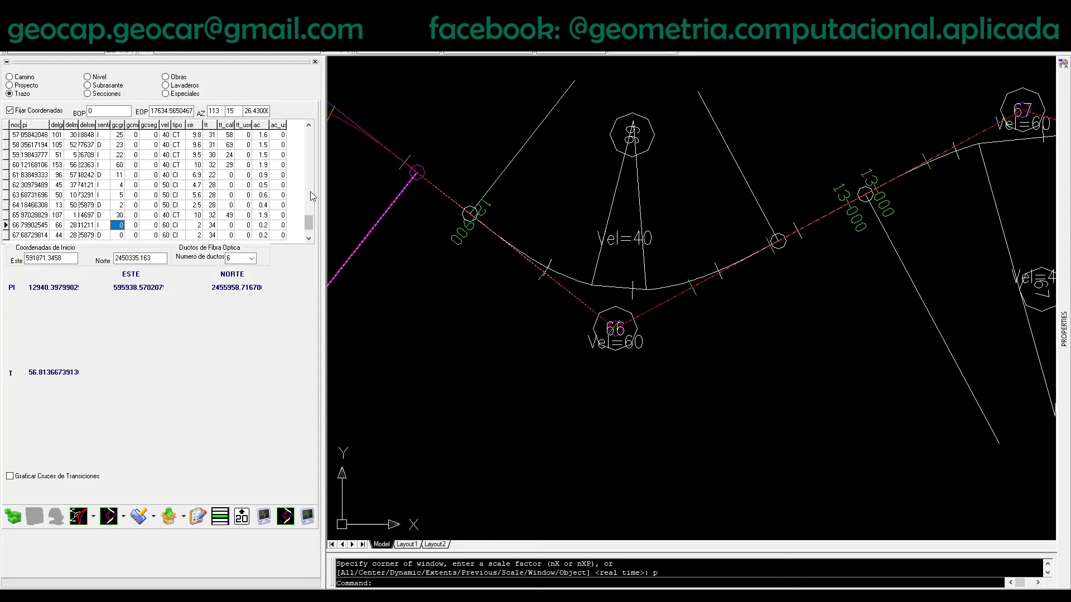
{"action": "type", "text": "30"}
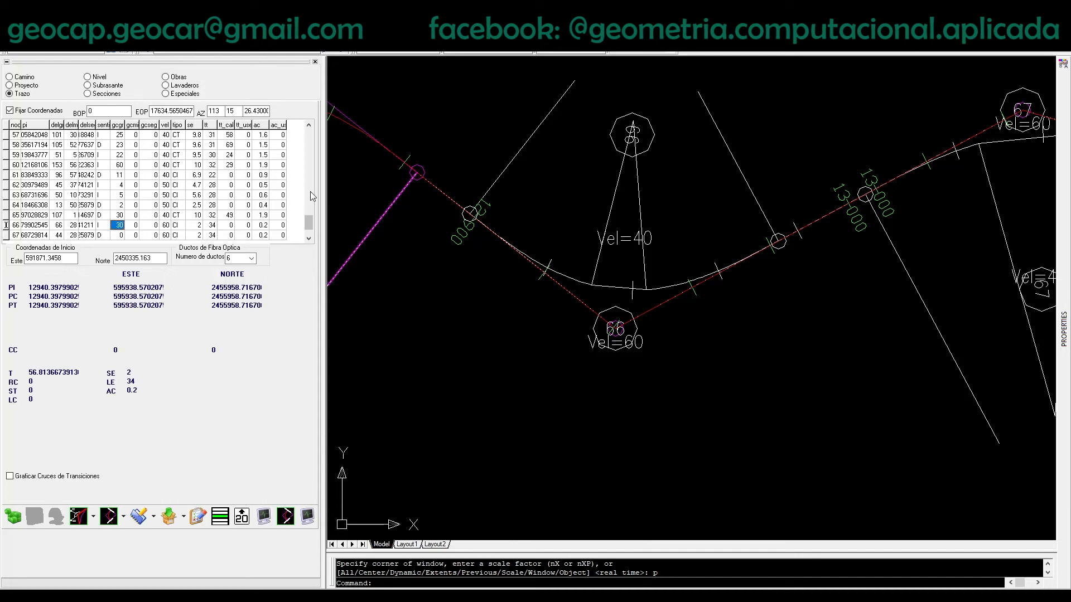
{"action": "key", "text": "Return"}
{"action": "type", "text": "18"}
{"action": "key", "text": "Return"}
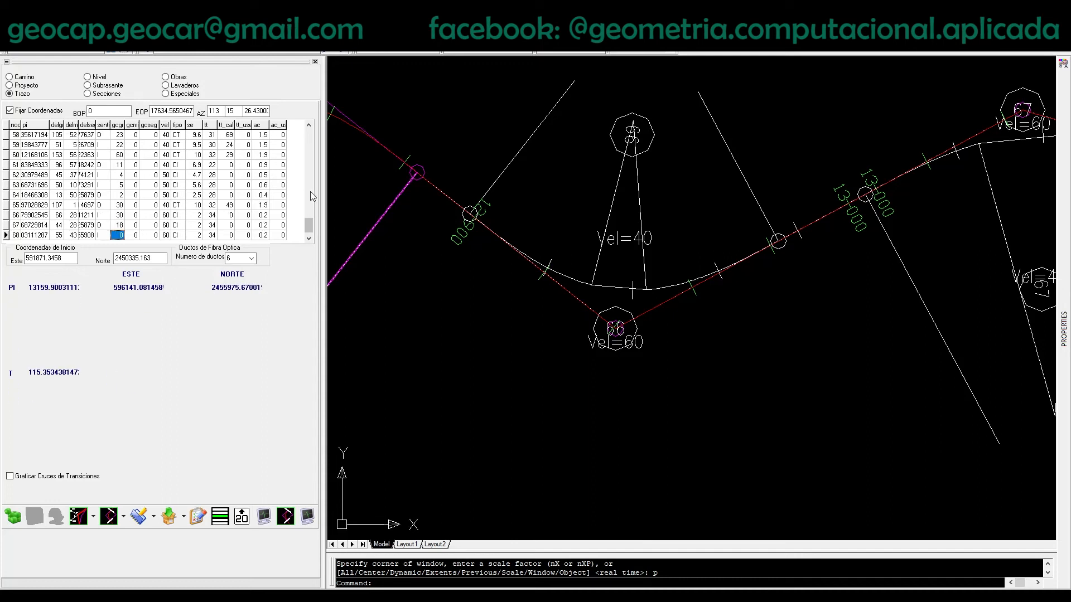
- Set the degree of curvature to 20 for curve 68 and 7 for curve 69, and dismiss the error message
{"action": "type", "text": "20"}
{"action": "key", "text": "Return"}
{"action": "type", "text": "7"}
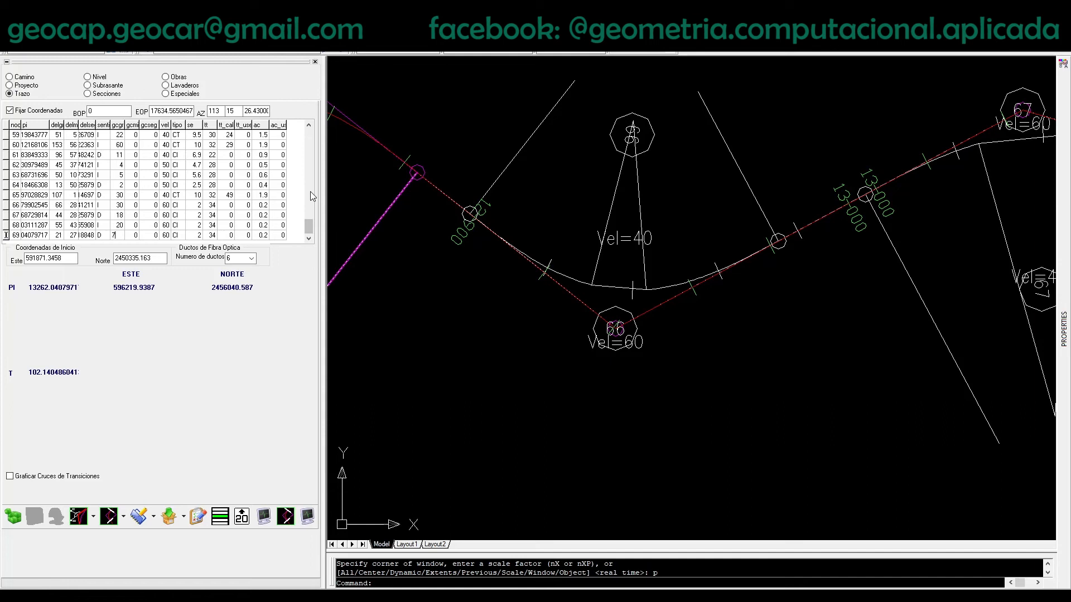
{"action": "key", "text": "Return"}
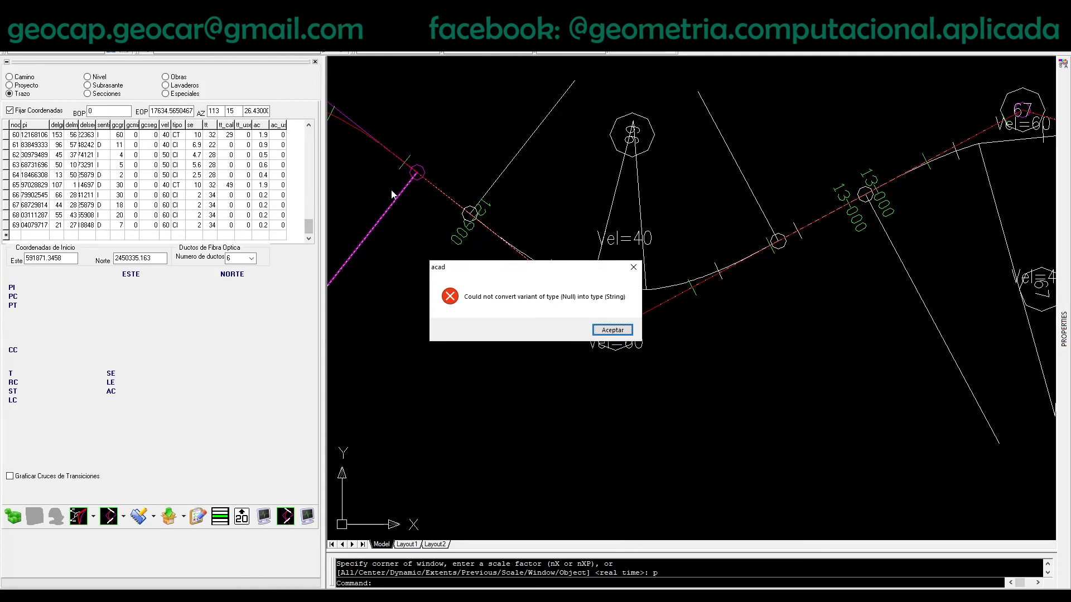
{"action": "left_click", "coordinate": [612, 330]}
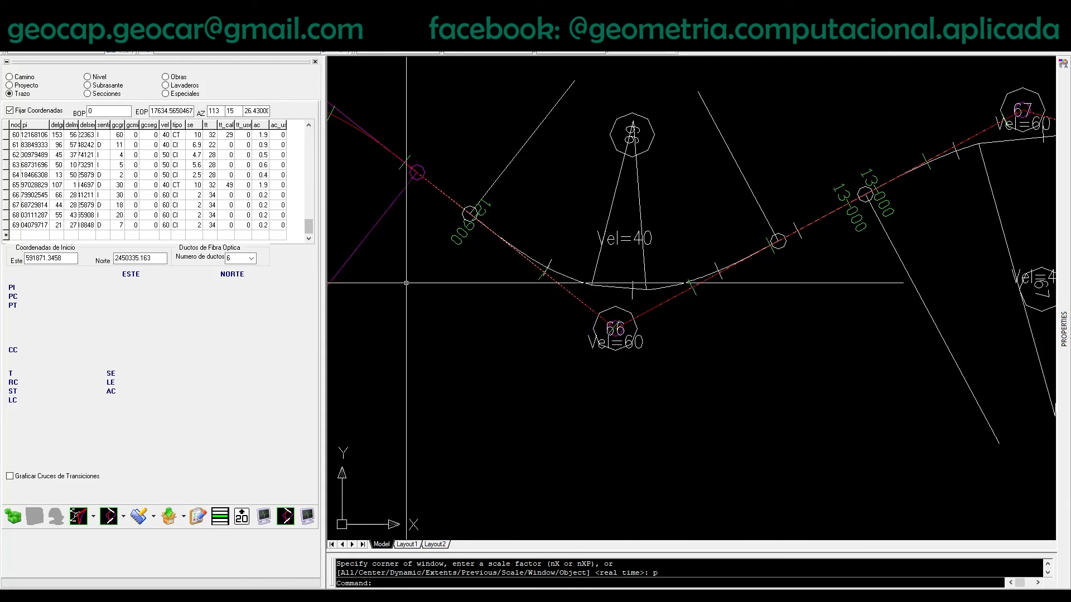
- Set the speed of curves 66 and 67 to 40 in the curve table
{"action": "left_click", "coordinate": [188, 207]}
{"action": "key", "text": "Down"}
{"action": "key", "text": "Down"}
{"action": "key", "text": "Down"}
{"action": "key", "text": "Left"}
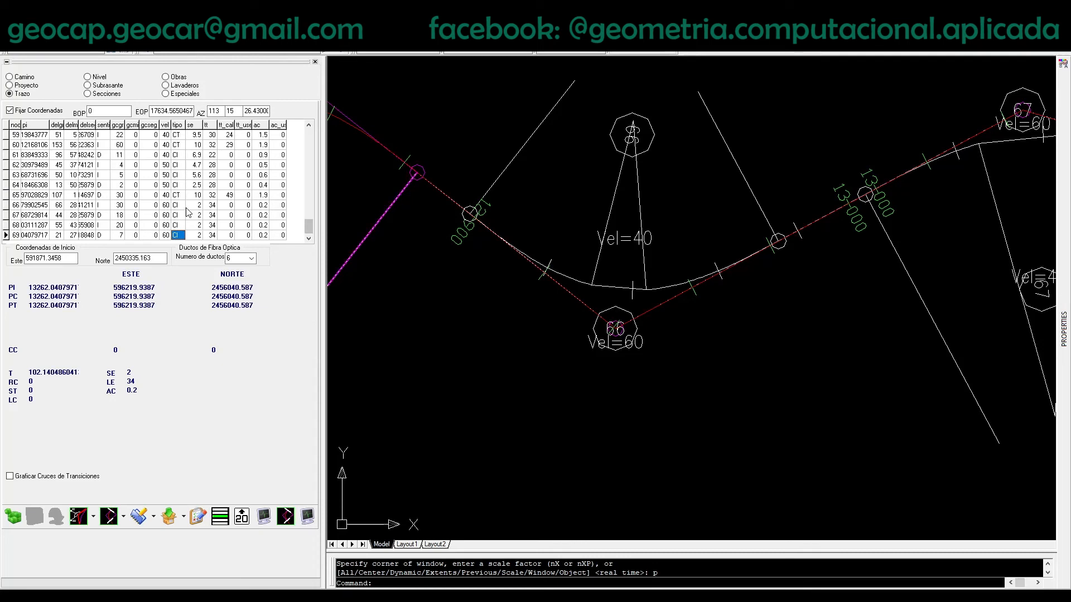
{"action": "key", "text": "Up"}
{"action": "key", "text": "Up"}
{"action": "key", "text": "Up"}
{"action": "key", "text": "Up"}
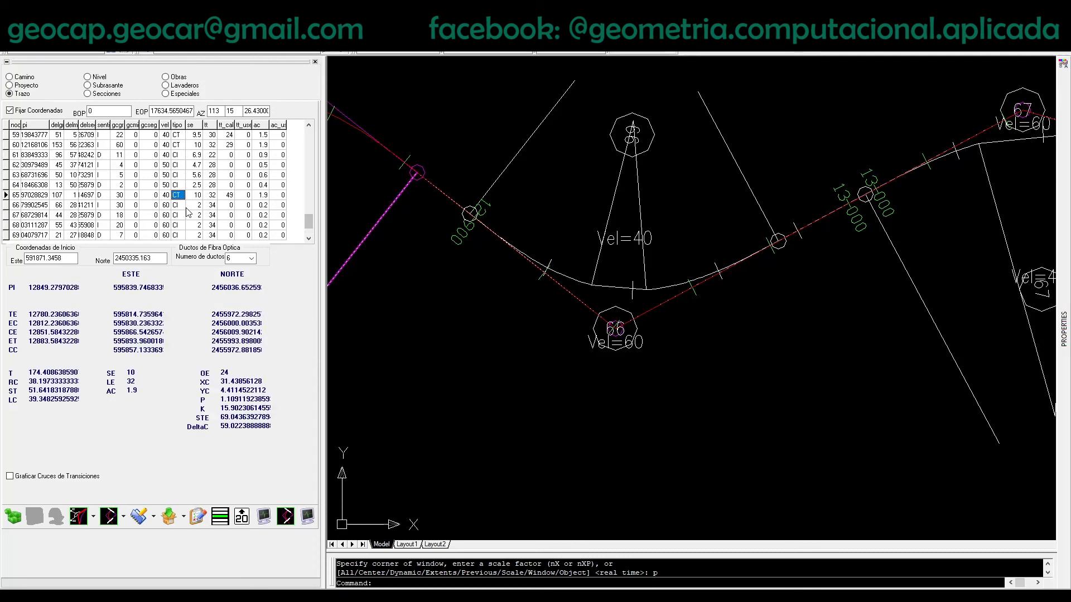
{"action": "key", "text": "Down"}
{"action": "key", "text": "Left"}
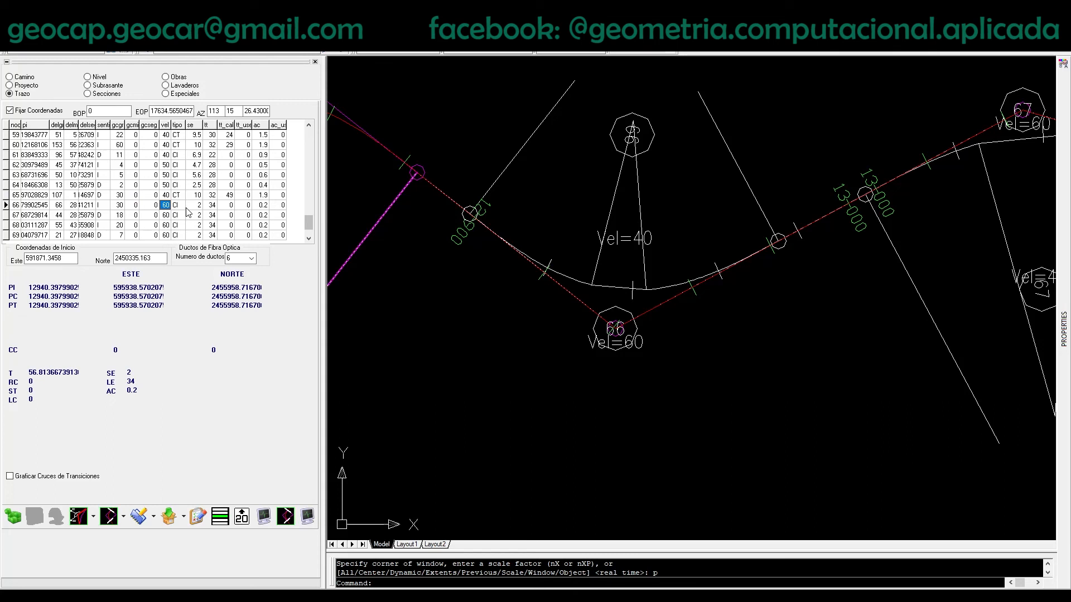
{"action": "key", "text": "Down"}
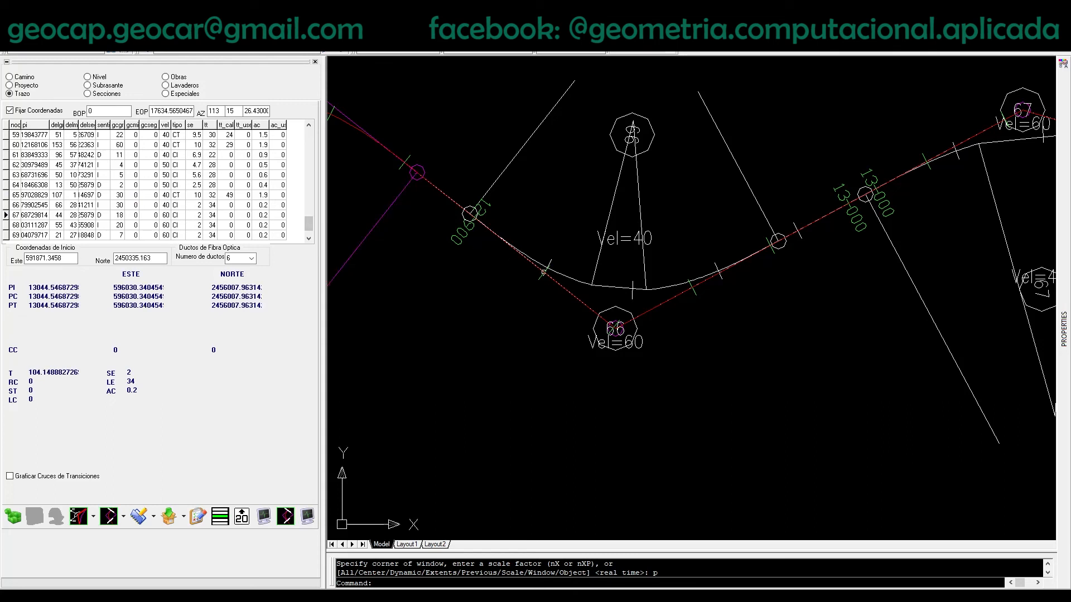
{"action": "middle_click_drag", "start_coordinate": [916, 213], "coordinate": [616, 280]}
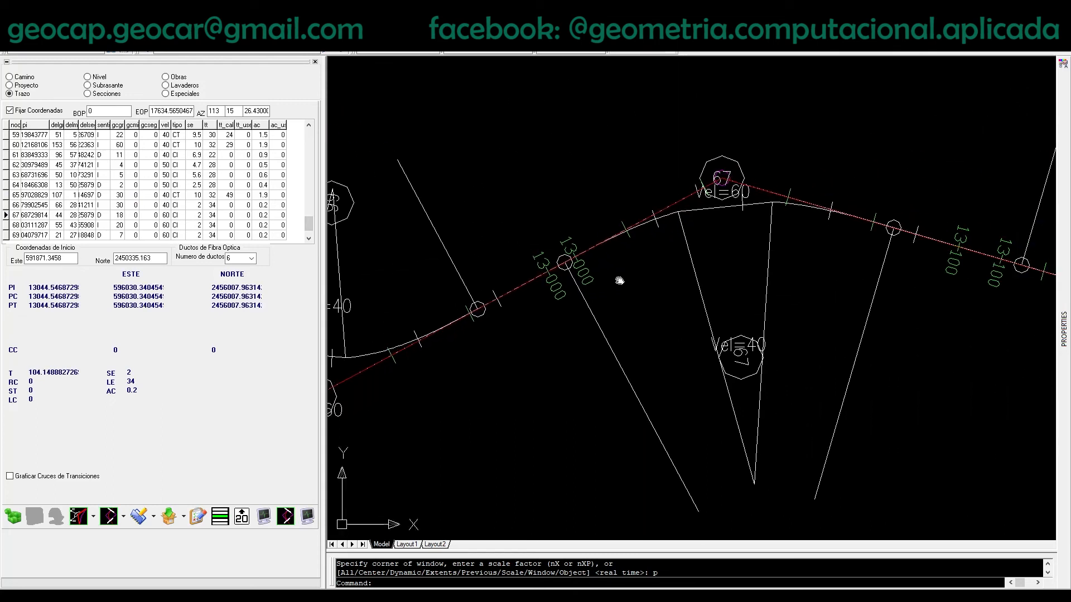
{"action": "left_click", "coordinate": [165, 215]}
{"action": "type", "text": "40"}
{"action": "key", "text": "Return"}
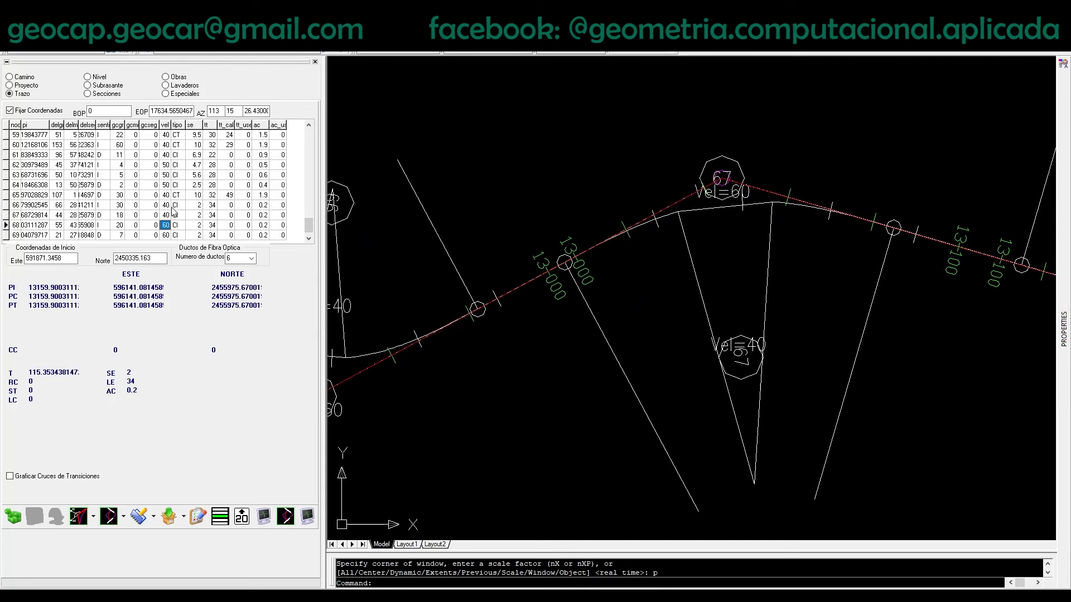
- Set the speed of curve 68 to 40 to match the original geometry
{"action": "scroll", "coordinate": [682, 265], "scroll_direction": "down", "scroll_amount": 1}
{"action": "middle_click_drag", "start_coordinate": [919, 275], "coordinate": [634, 294]}
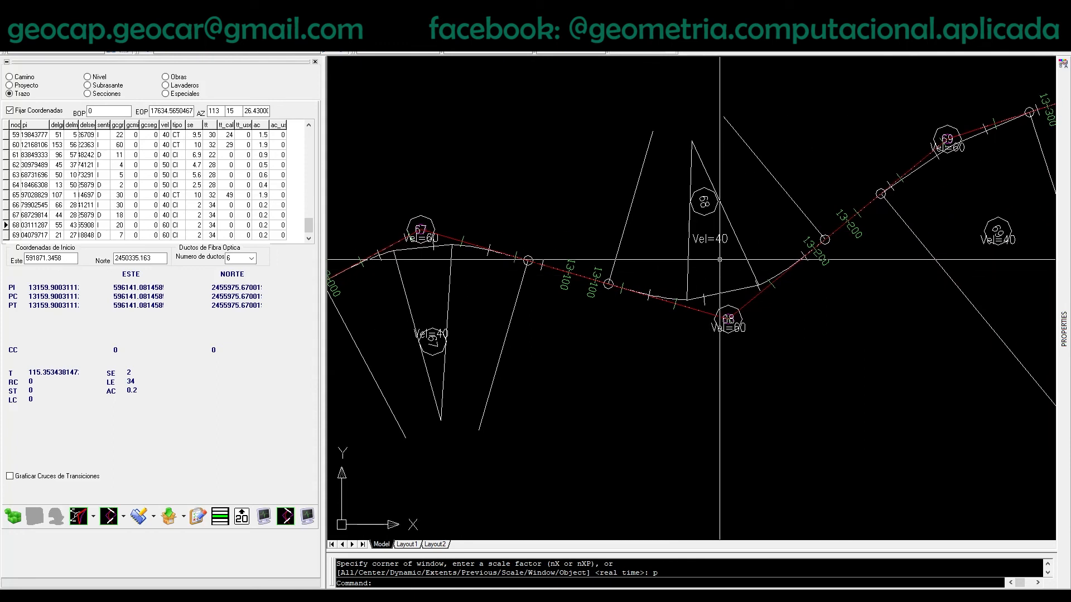
{"action": "left_click", "coordinate": [165, 225]}
{"action": "type", "text": "40"}
{"action": "key", "text": "Return"}
{"action": "middle_click_drag", "start_coordinate": [927, 234], "coordinate": [647, 273]}
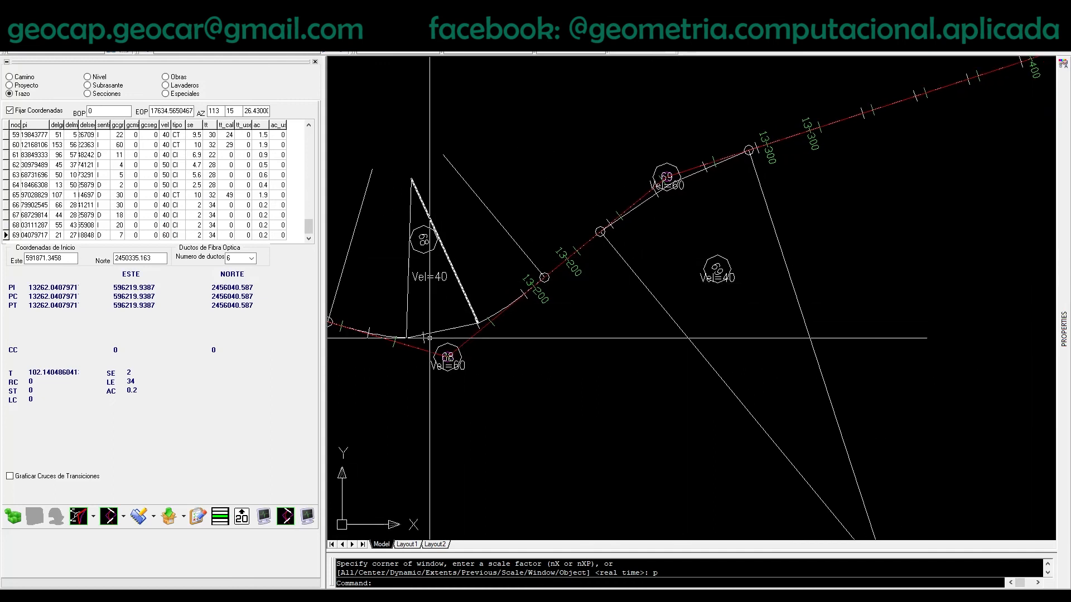
- Set the speed of curve 69 to 40 and recalculate the alignment to redraw its curves
{"action": "left_click", "coordinate": [164, 234]}
{"action": "type", "text": "40"}
{"action": "key", "text": "Up"}
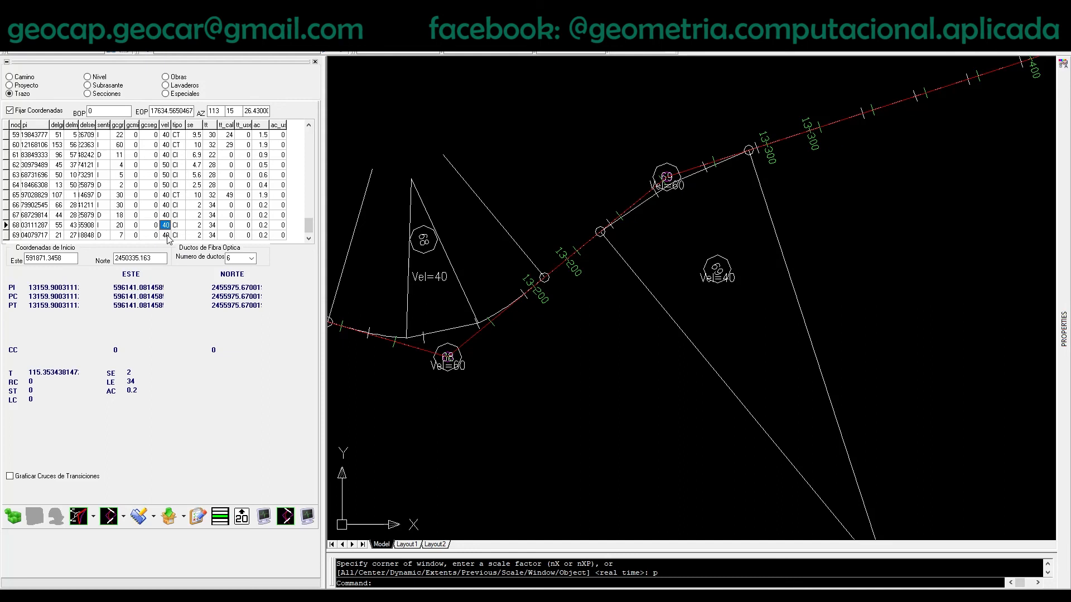
{"action": "scroll", "coordinate": [712, 261], "scroll_direction": "down", "scroll_amount": 2}
{"action": "middle_click_drag", "start_coordinate": [629, 280], "coordinate": [789, 232]}
{"action": "scroll", "coordinate": [566, 251], "scroll_direction": "up", "scroll_amount": 3}
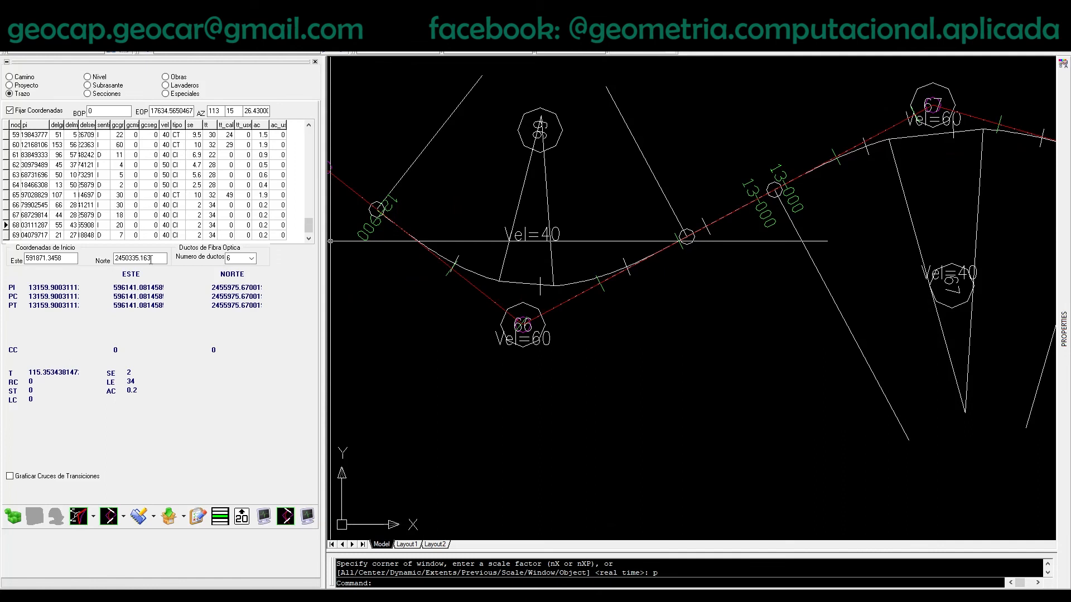
{"action": "left_click", "coordinate": [13, 518]}
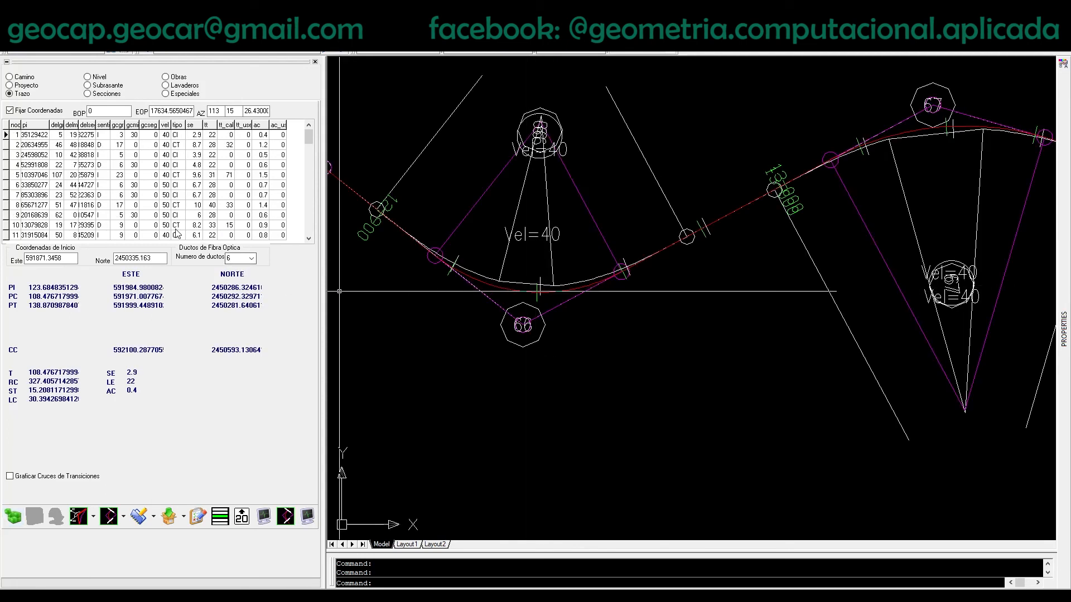
- Change the type of curves 66 and 67 to CT in the curve table
{"action": "left_click", "coordinate": [191, 215]}
{"action": "scroll", "coordinate": [191, 216], "scroll_direction": "down", "scroll_amount": 20}
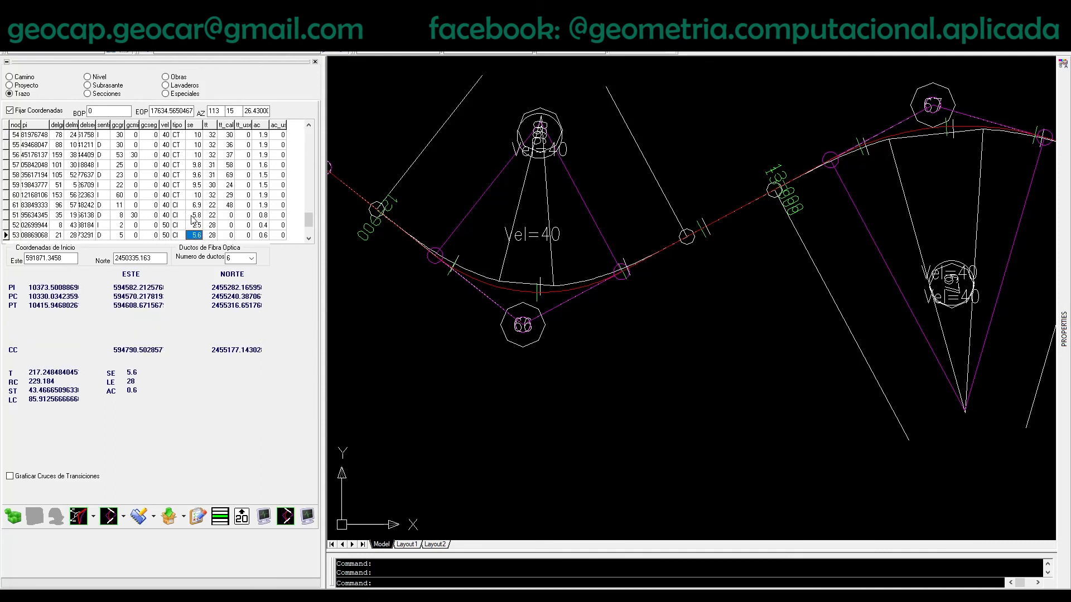
{"action": "key", "text": "Up"}
{"action": "key", "text": "Up"}
{"action": "key", "text": "Up"}
{"action": "key", "text": "Up"}
{"action": "key", "text": "Left"}
{"action": "key", "text": "Down"}
{"action": "type", "text": "CT"}
{"action": "key", "text": "Down"}
{"action": "type", "text": "CT"}
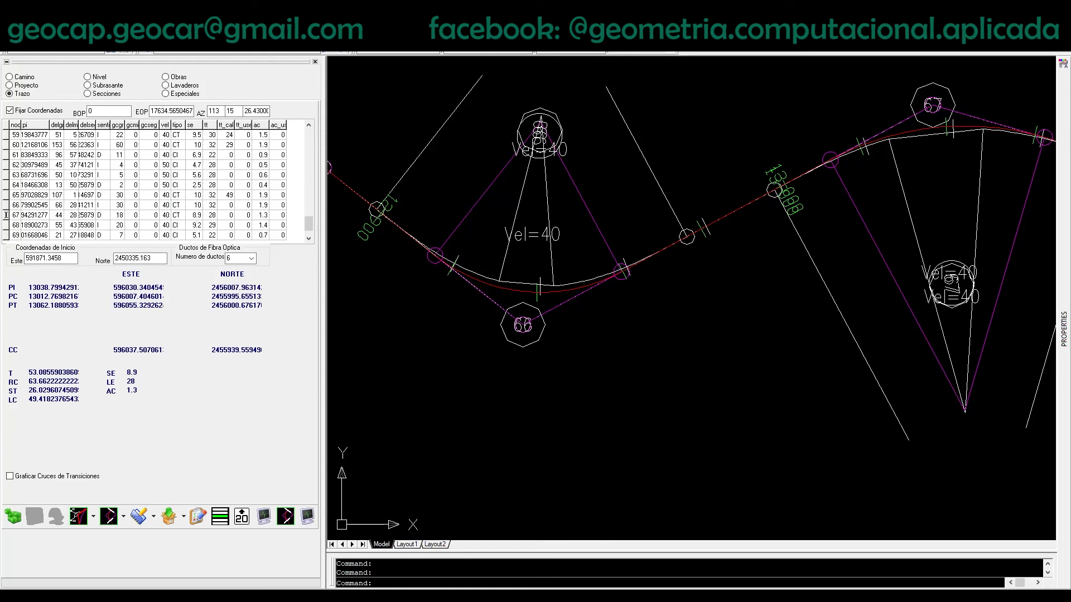
{"action": "key", "text": "Down"}
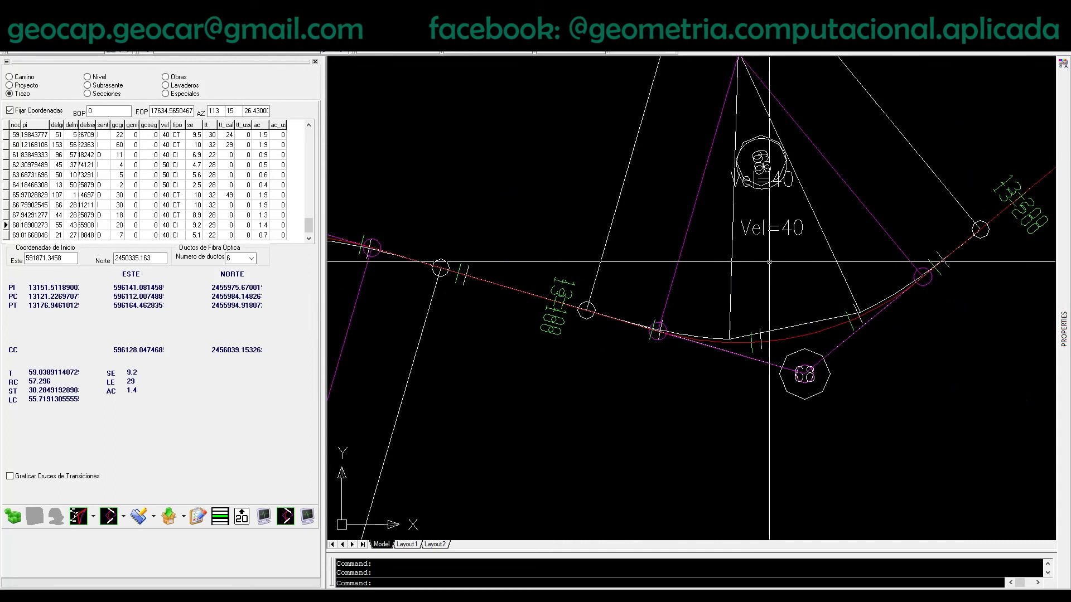
- Change the type of curve 68 to CT to match the original geometry
{"action": "left_click", "coordinate": [182, 225]}
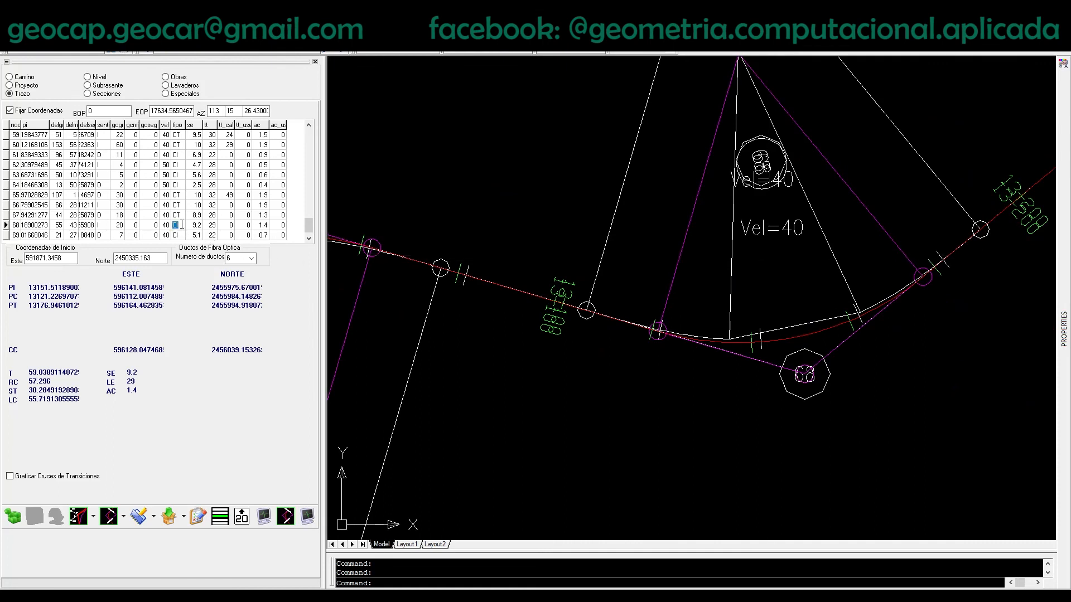
{"action": "type", "text": "CT"}
{"action": "key", "text": "Return"}
{"action": "scroll", "coordinate": [729, 258], "scroll_direction": "down", "scroll_amount": 8}
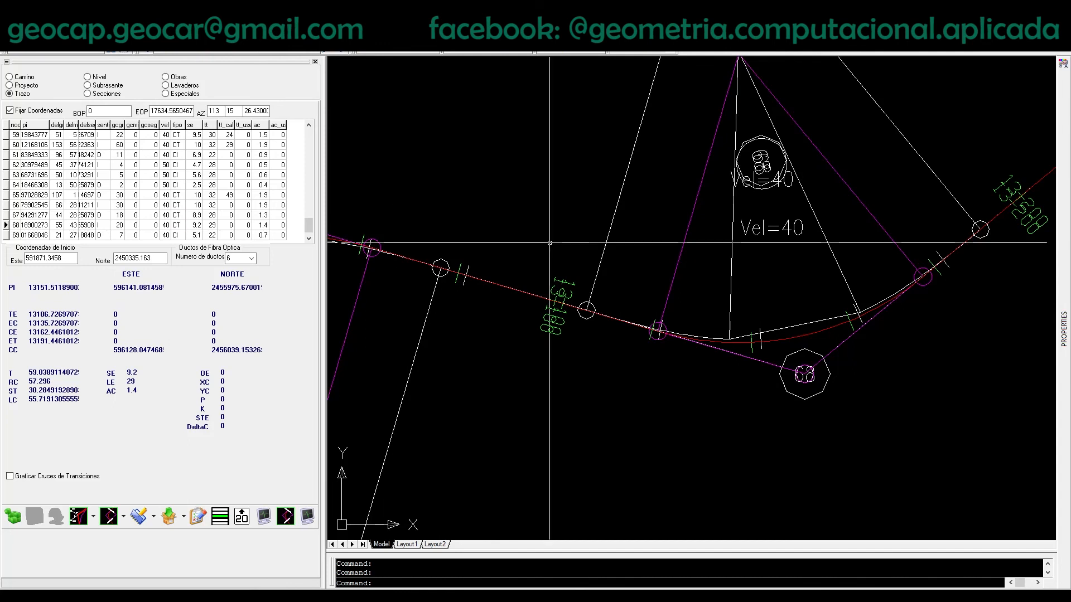
- Recalculate the alignment with the new curve types and regenerate the drawing to check it up to station 13+400
{"action": "left_click", "coordinate": [14, 516]}
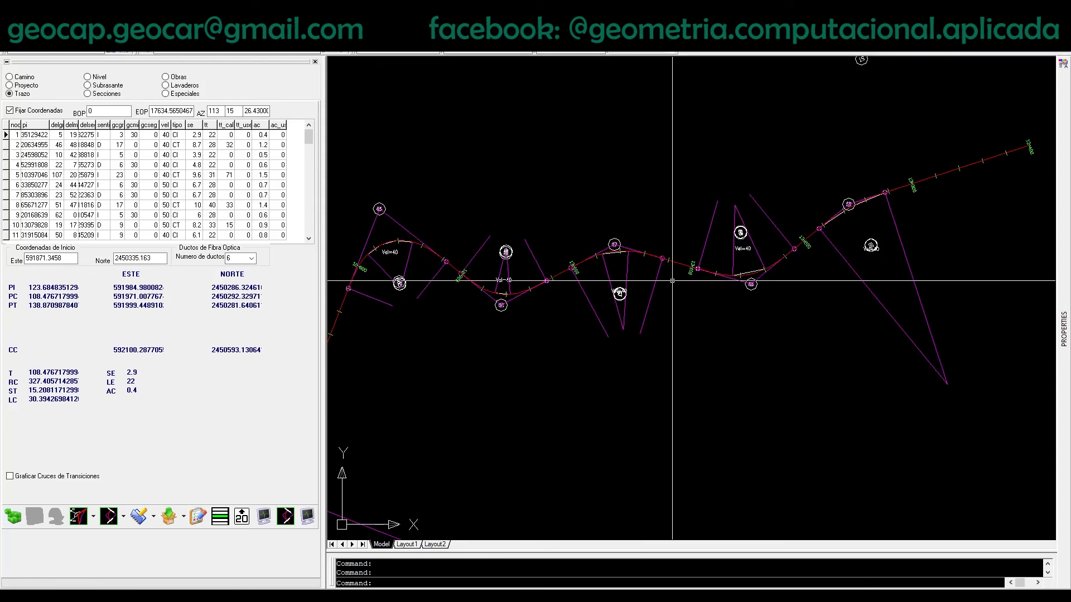
{"action": "type", "text": "re"}
{"action": "key", "text": "Return"}
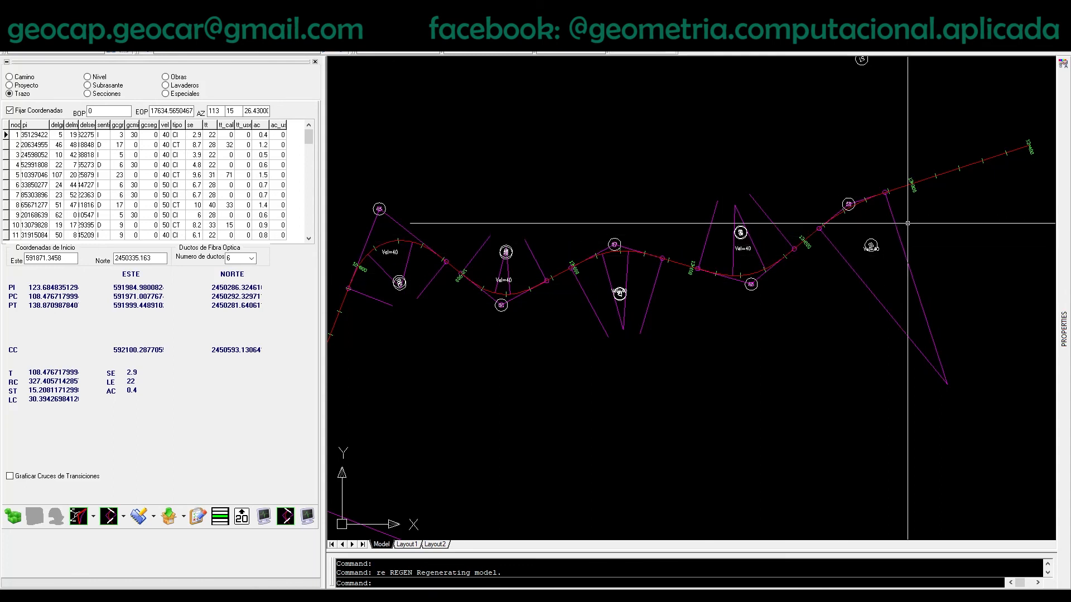
{"action": "middle_click_drag", "start_coordinate": [916, 221], "coordinate": [760, 249]}
{"action": "scroll", "coordinate": [883, 181], "scroll_direction": "up", "scroll_amount": 2}
{"action": "scroll", "coordinate": [827, 149], "scroll_direction": "up", "scroll_amount": 6}
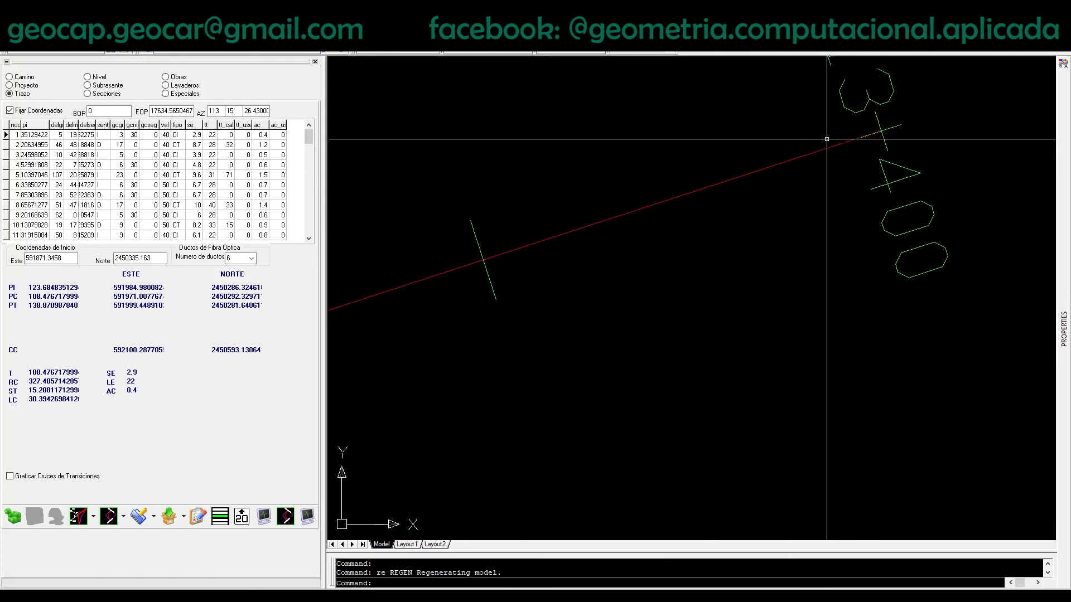